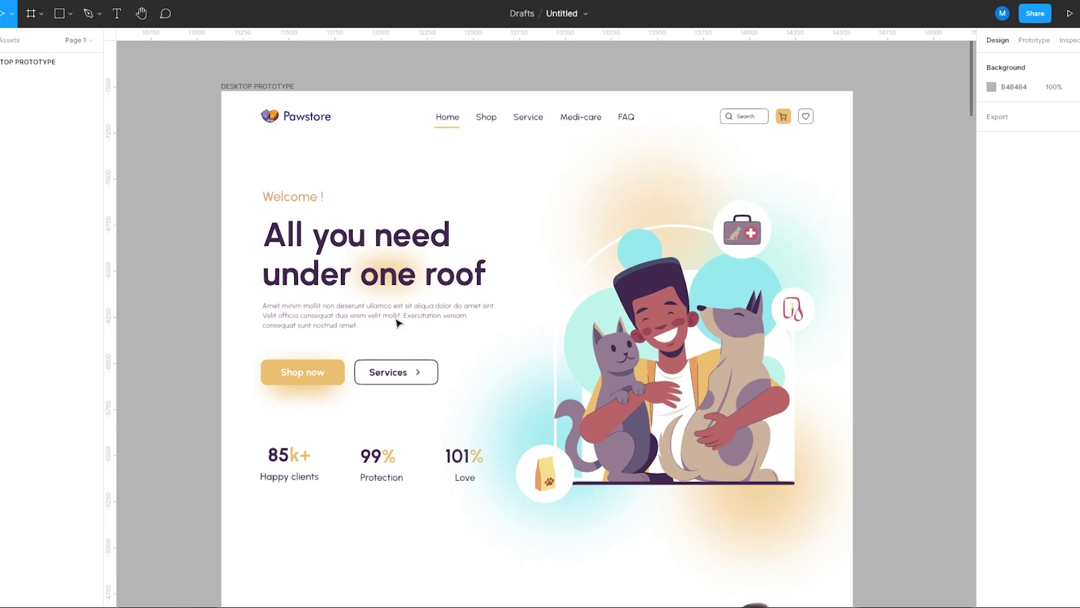
Draw a frame about 3735 × 1740 around the consultation banner section, name it BANNER, and place it beside the page
scroll(287, 270, "down", 5)
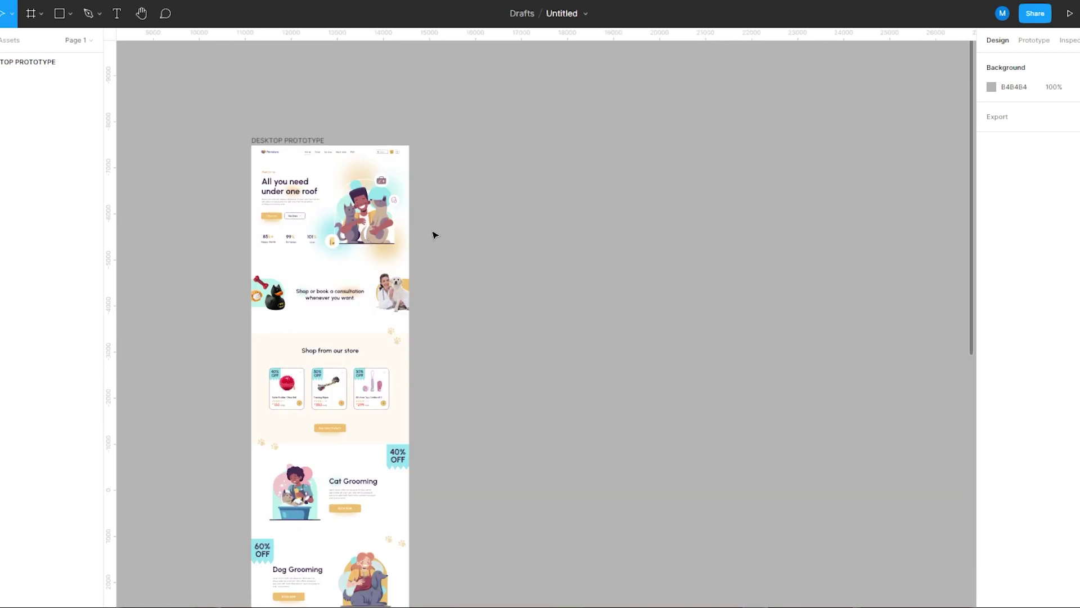
scroll(397, 230, "up", 3)
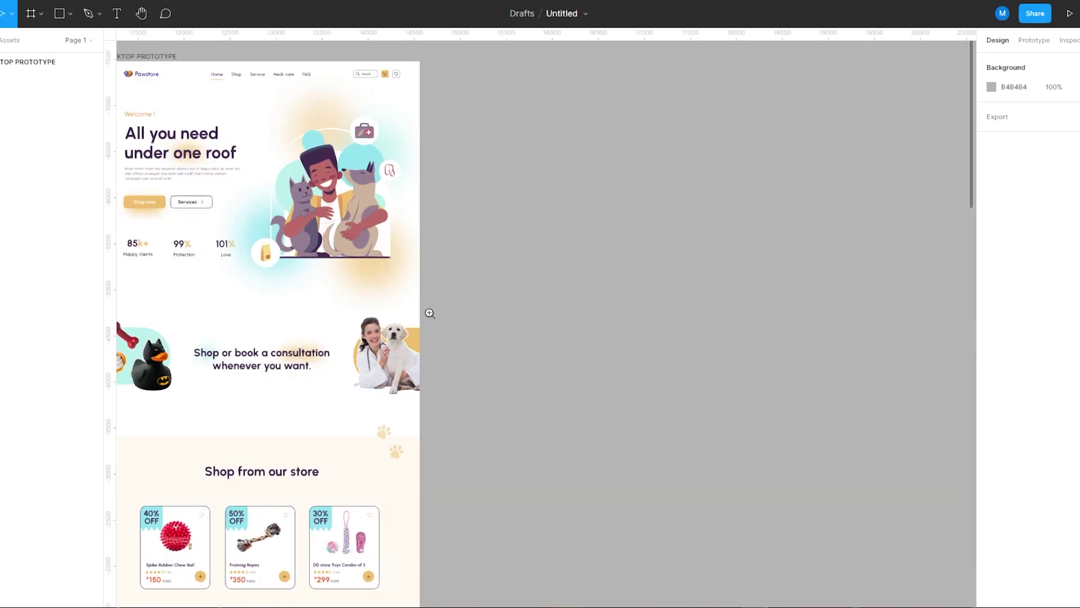
scroll(429, 313, "left", 3)
left_click(214, 58)
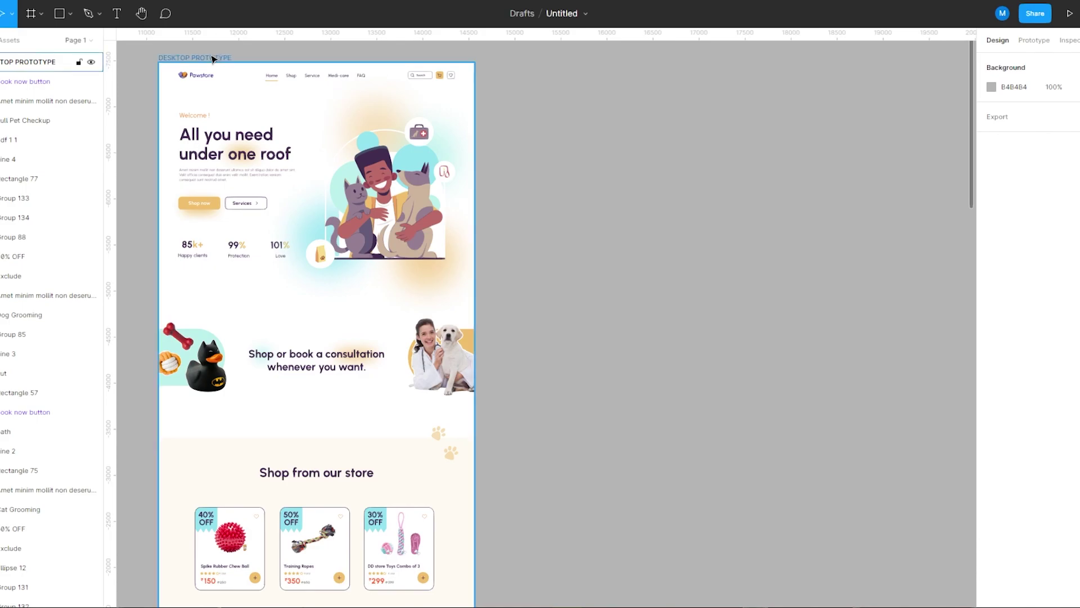
left_click(214, 59)
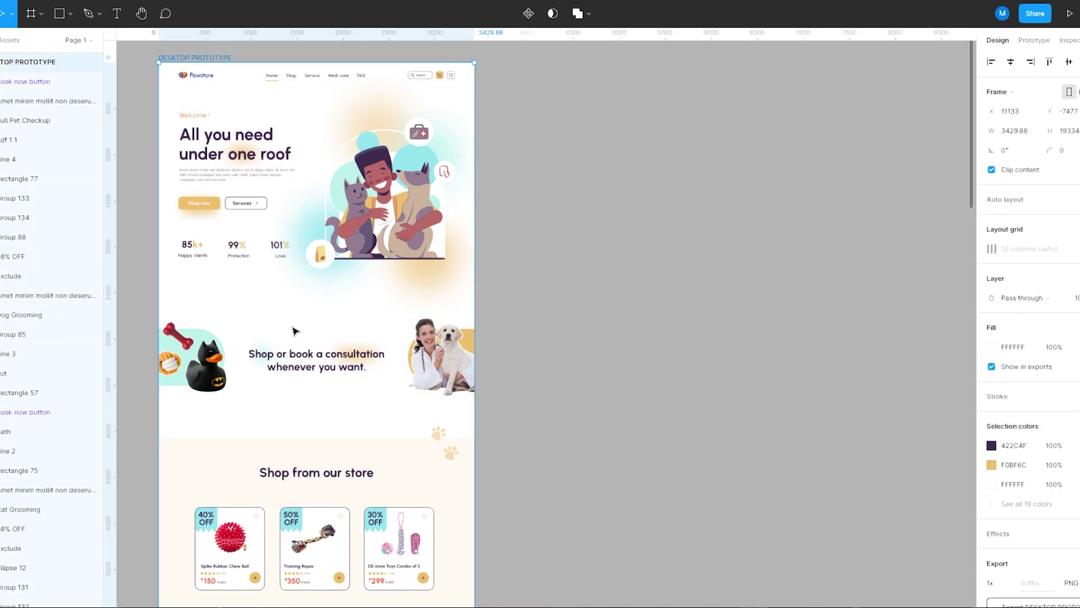
key("f")
left_click_drag(141, 287, 485, 430)
left_click_drag(289, 369, 622, 364)
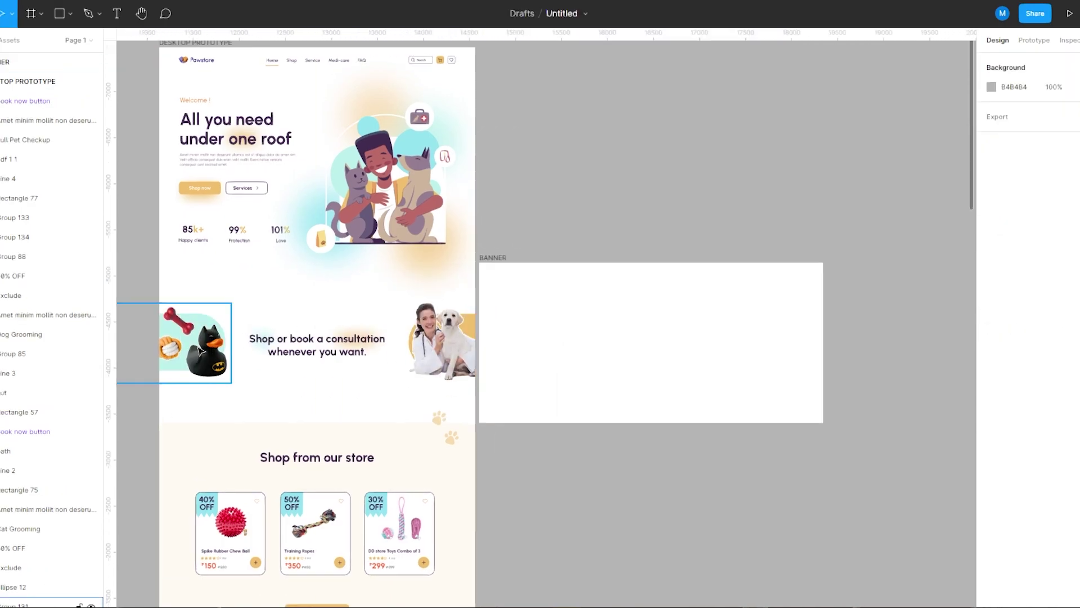
Move the pet toys group, consultation text and vet group into the BANNER frame, and place the frame higher beside the page
left_click(200, 350)
left_click(299, 349, "shift")
left_click(432, 344, "shift")
left_click_drag(311, 351, 614, 338)
left_click_drag(731, 347, 687, 349)
left_click(536, 259)
scroll(450, 293, "down", 1)
scroll(549, 289, "up", 1)
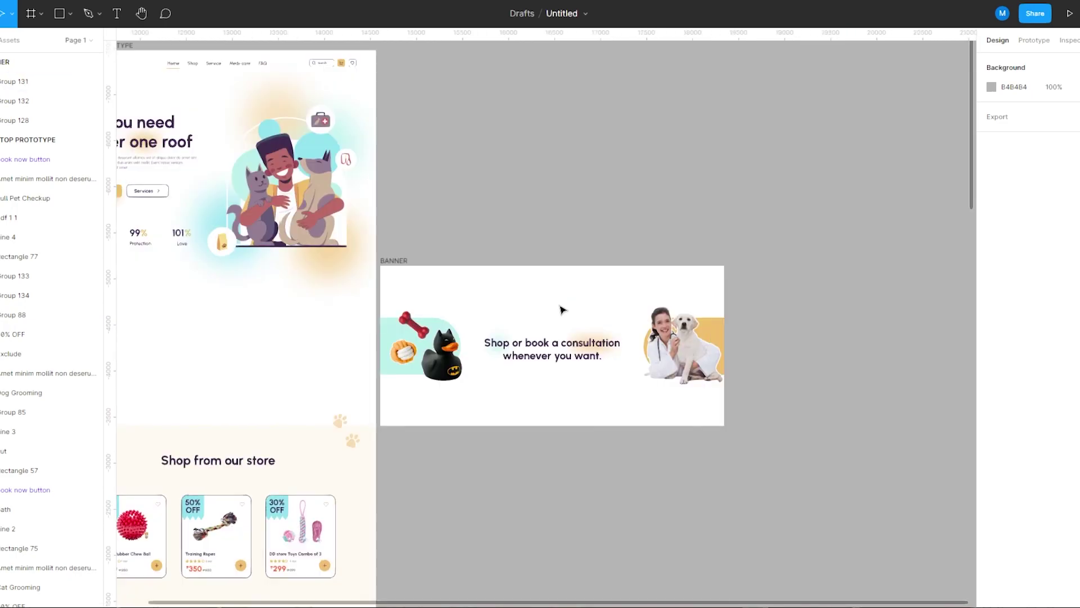
left_click_drag(393, 262, 423, 63)
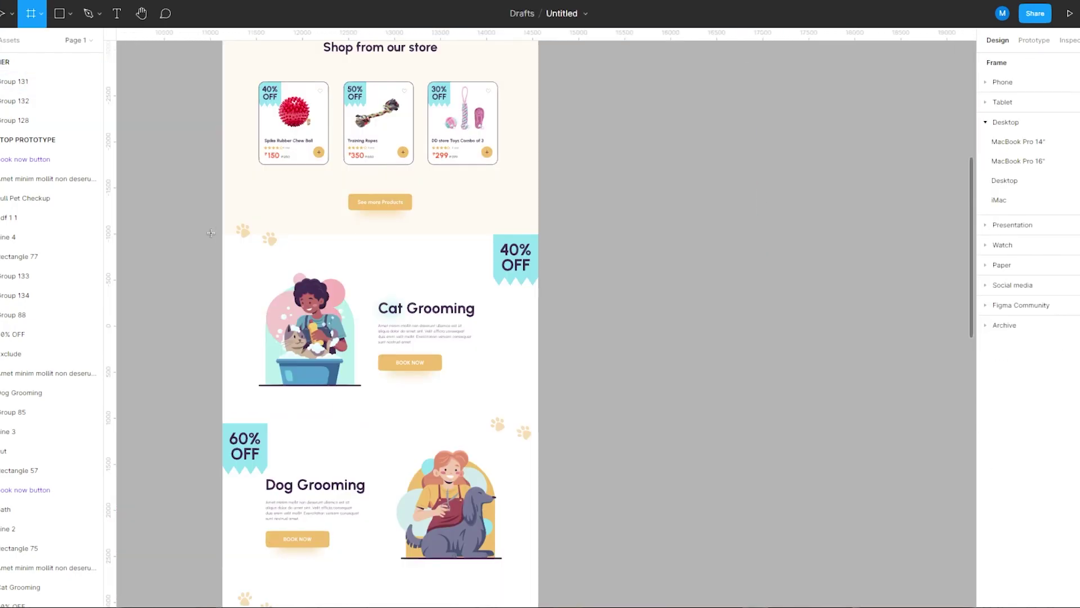
Draw a frame about 3788 wide over the Cat Grooming section, set its height to 2087, and move it beside the page
mouse_move(211, 232)
left_mouse_down()
mouse_move(447, 291)
mouse_move(560, 423)
left_mouse_up()
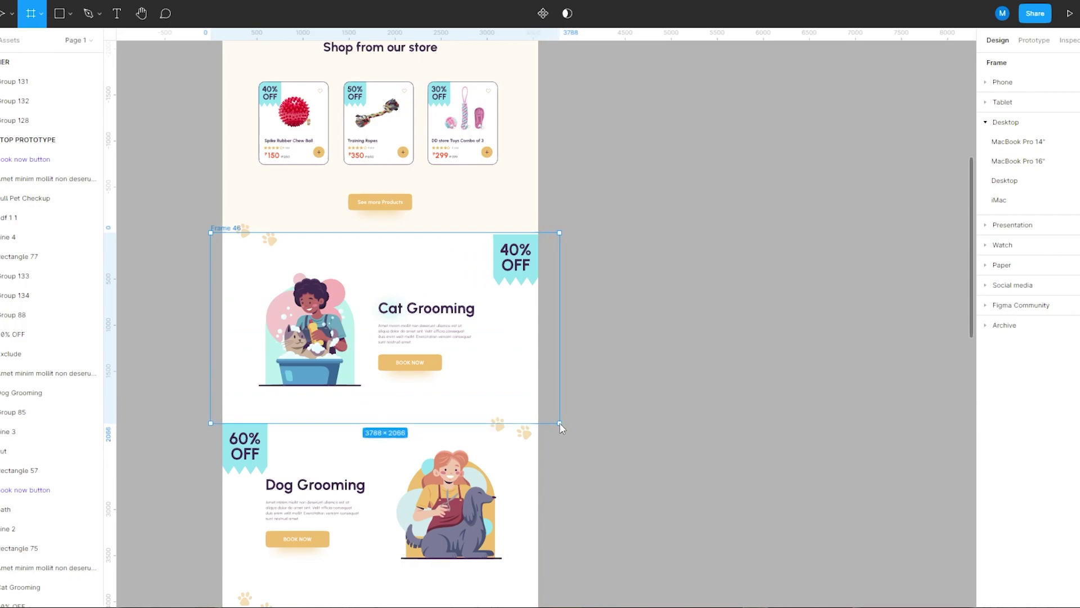
left_click_drag(560, 423, 560, 423)
left_click(1060, 130)
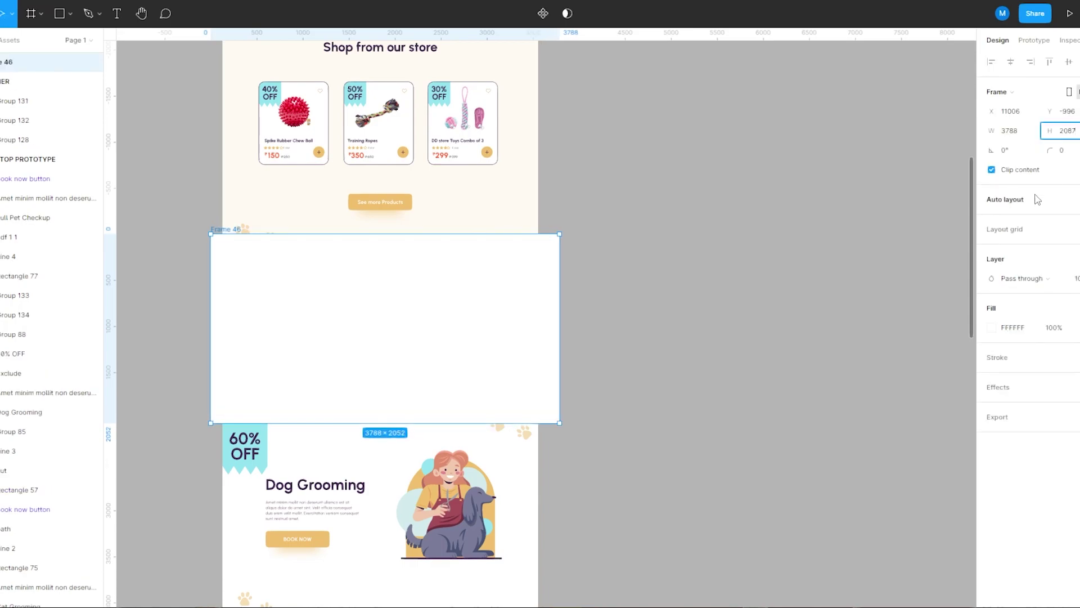
left_click_drag(433, 332, 446, 333)
left_click_drag(446, 333, 717, 333)
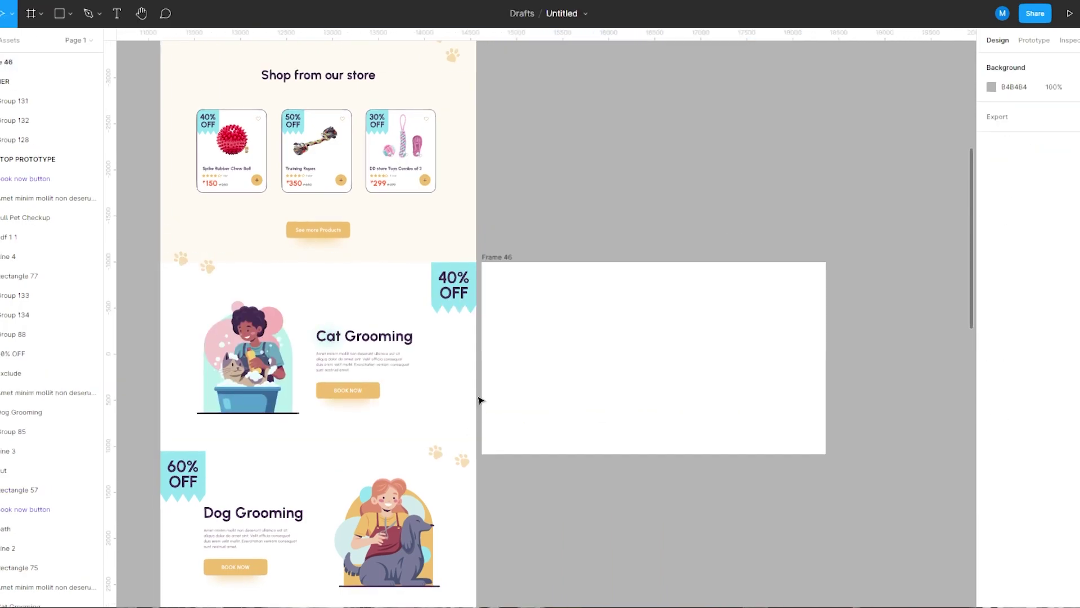
Move the Cat Grooming illustration, text, button and 40% OFF badge into the new frame
left_click_drag(140, 289, 441, 416)
left_click_drag(348, 387, 680, 397)
scroll(839, 284, "up", 5)
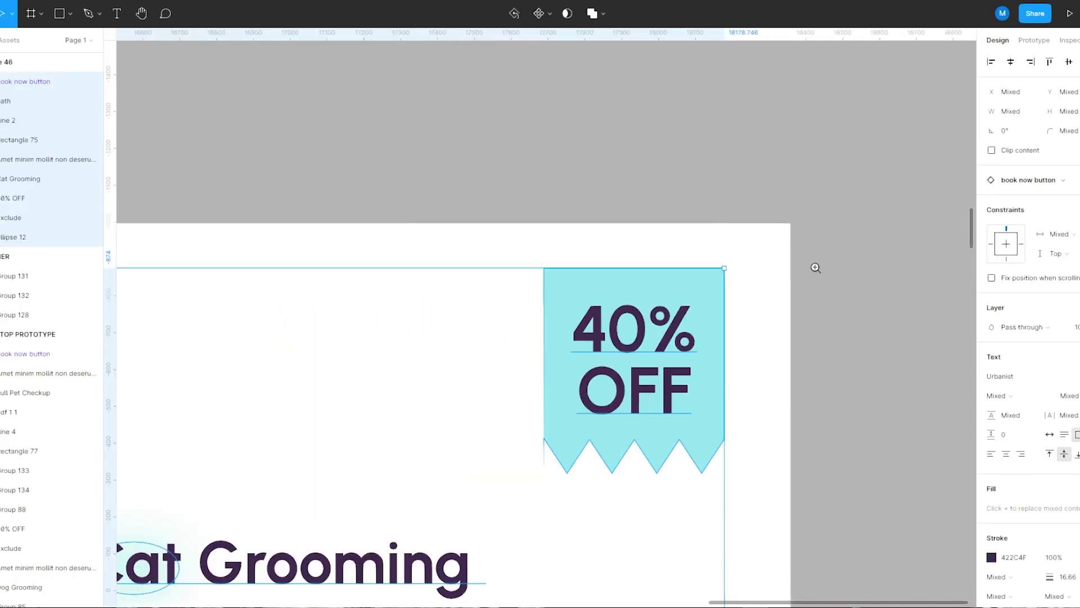
scroll(772, 262, "down", 8)
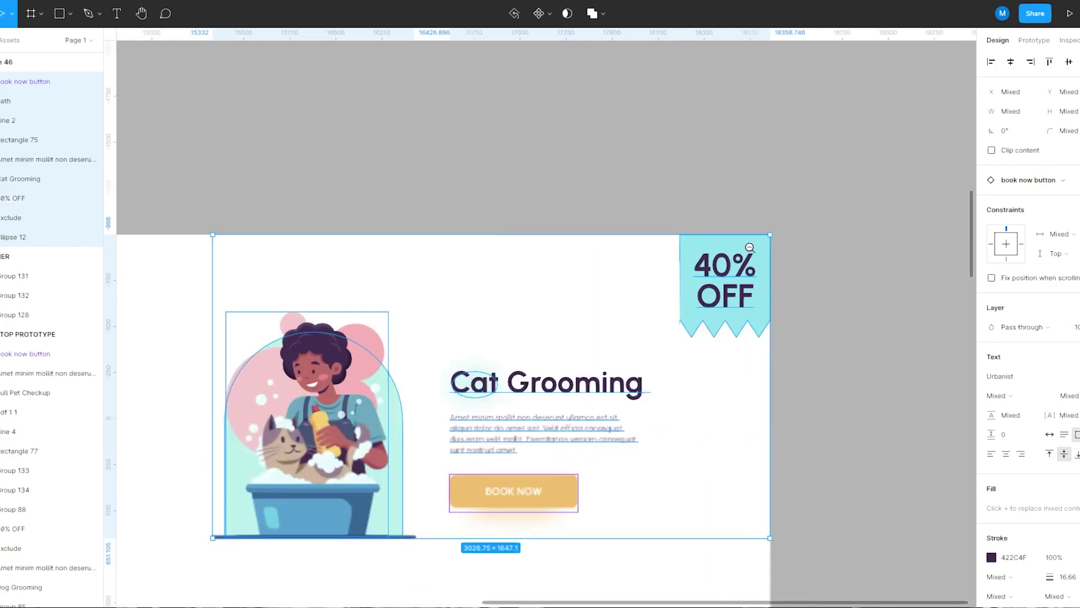
Fit the Cat Grooming frame to the page's width, about 3430, over its original section and return it beside the page
left_click_drag(485, 264, 134, 245)
left_click_drag(238, 241, 325, 245)
mouse_move(232, 275)
left_mouse_down()
mouse_move(223, 273)
mouse_move(232, 309)
mouse_move(251, 268)
left_mouse_up()
scroll(223, 258, "up", 5)
scroll(247, 231, "up", 4)
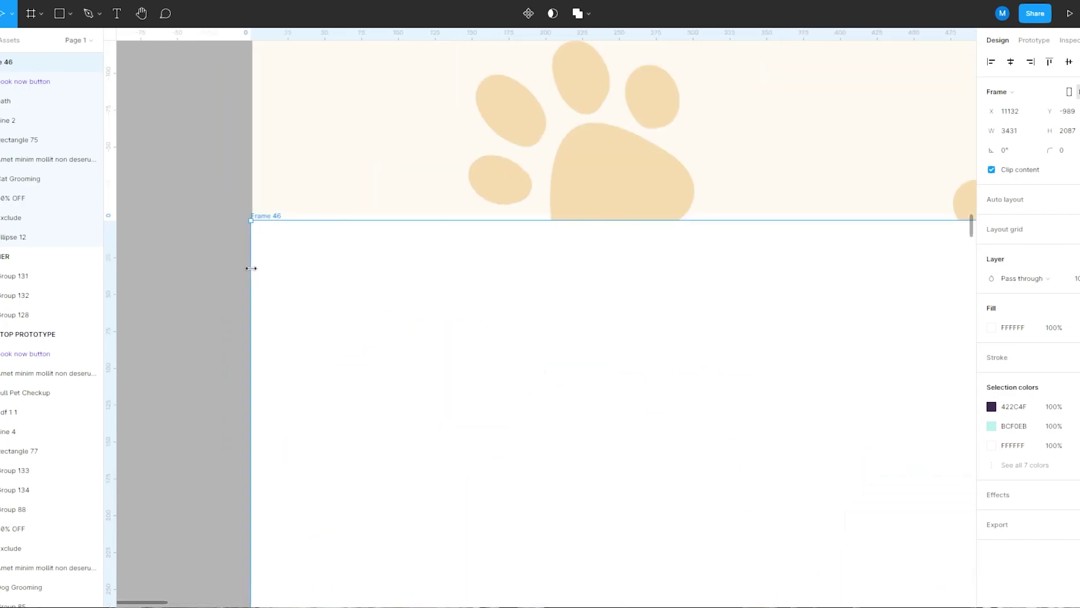
scroll(250, 226, "up", 5)
scroll(265, 214, "down", 12)
left_click_drag(361, 297, 669, 312)
Rename the Cat Grooming frame as CAT GROMMING
double_click(590, 224)
type("CAT GROMMING")
left_click(606, 275)
scroll(576, 110, "down", 3)
scroll(577, 110, "right", 2)
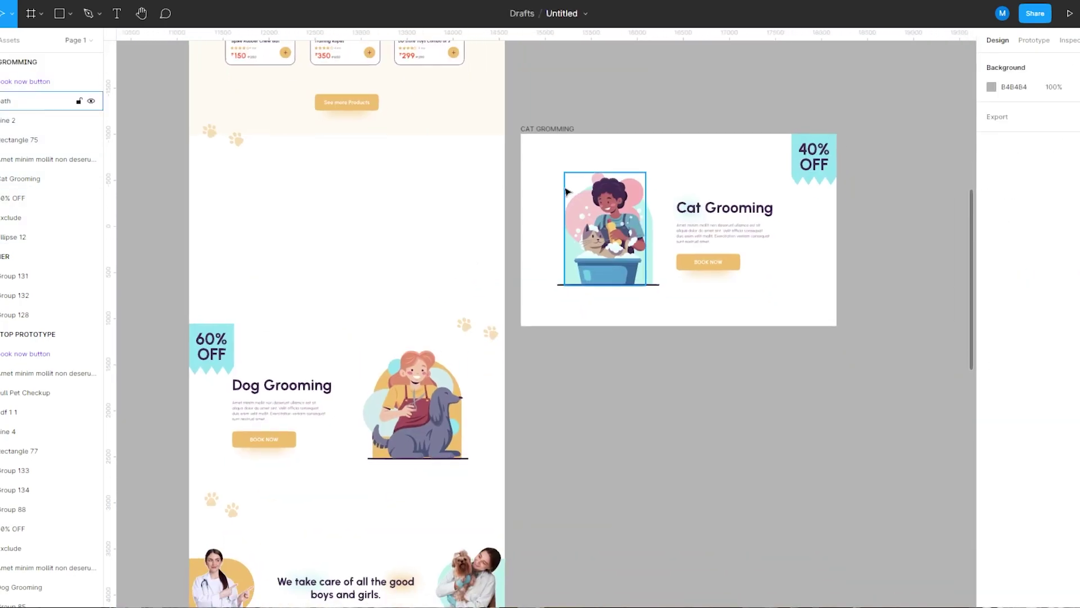
Duplicate the CAT GROMMING frame directly below the original and delete all contents of the copy
left_click_drag(569, 129, 572, 344)
left_click(603, 450)
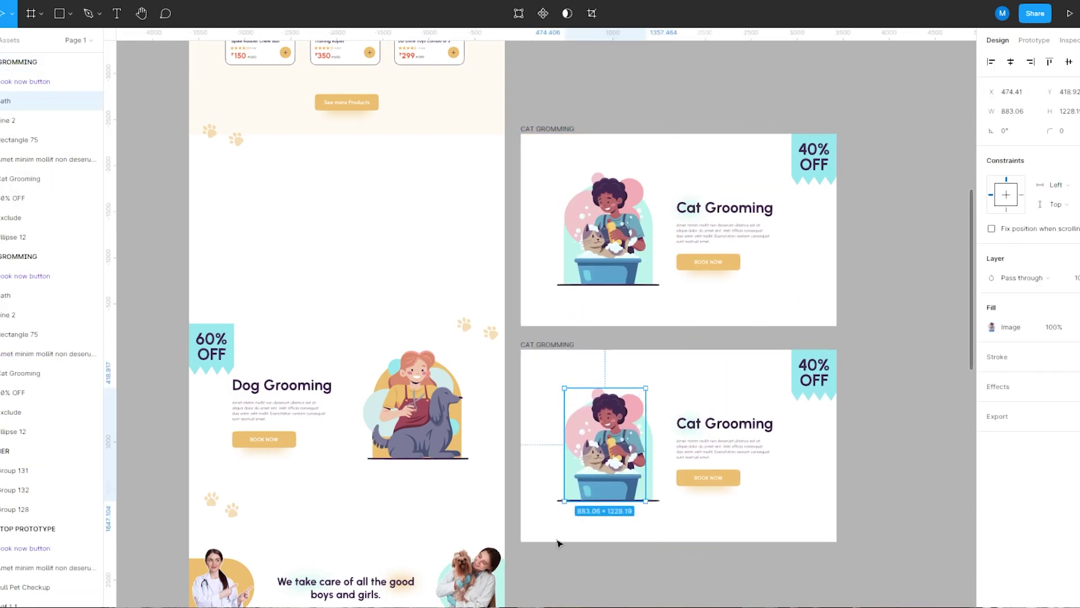
key("ctrl+a")
key("Delete")
Move the Dog Grooming content with its 60% OFF badge into the empty frame and shorten the frame to about 1897 high
left_click_drag(151, 349, 477, 475)
left_click_drag(416, 422, 749, 449)
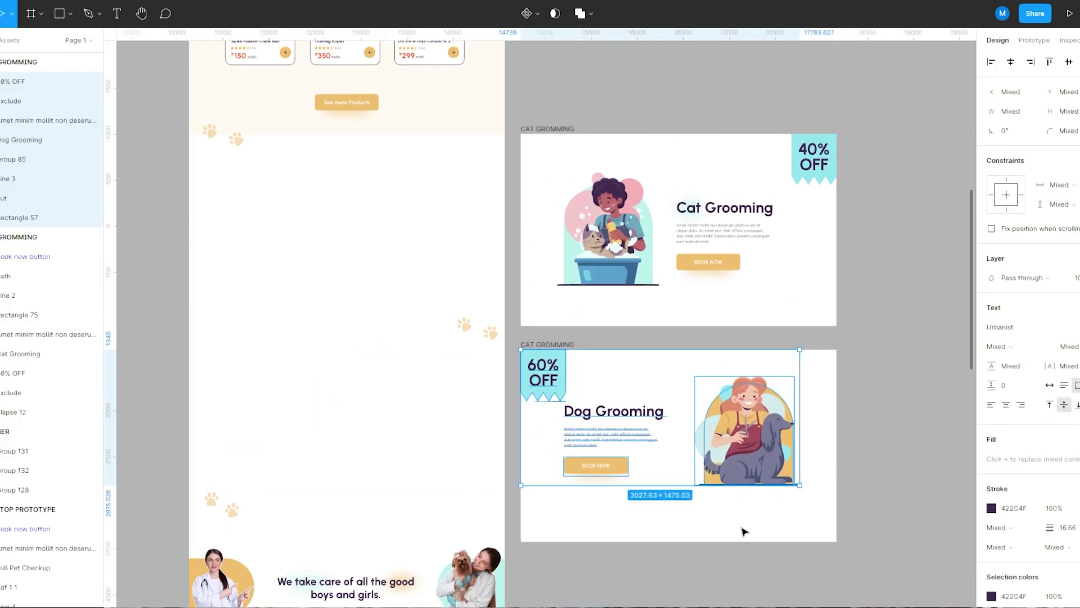
left_click(741, 529)
left_click_drag(682, 487, 655, 464)
left_click(624, 480)
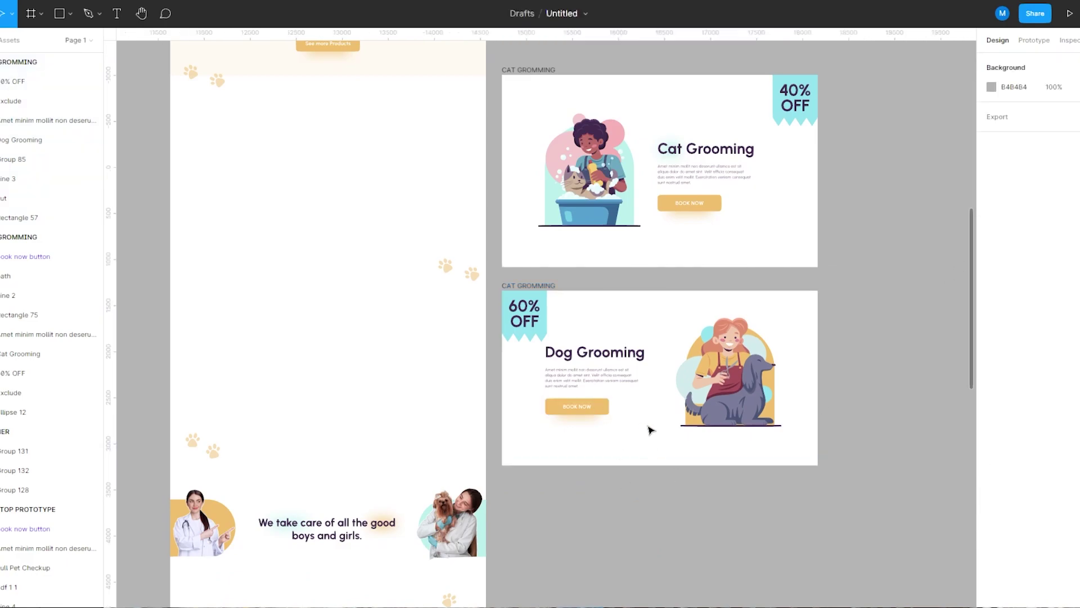
Move the cat and dog grooming frames together up beneath the BANNER frame
key("ctrl+minus")
scroll(579, 246, "up", 3)
left_click(535, 408)
left_click(547, 517, "shift")
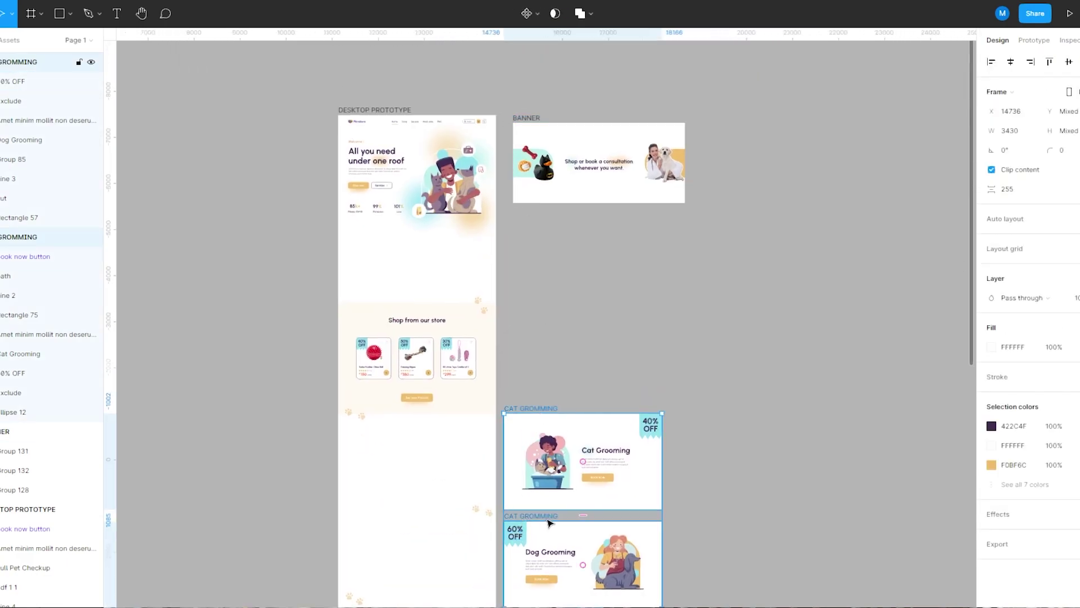
left_click_drag(547, 517, 556, 323)
Duplicate the BANNER frame below the dog grooming frame and delete the three groups inside the copy
left_click_drag(539, 116, 535, 420)
scroll(555, 265, "down", 4)
left_click(554, 163)
left_click(680, 158, "shift")
left_click(813, 160, "shift")
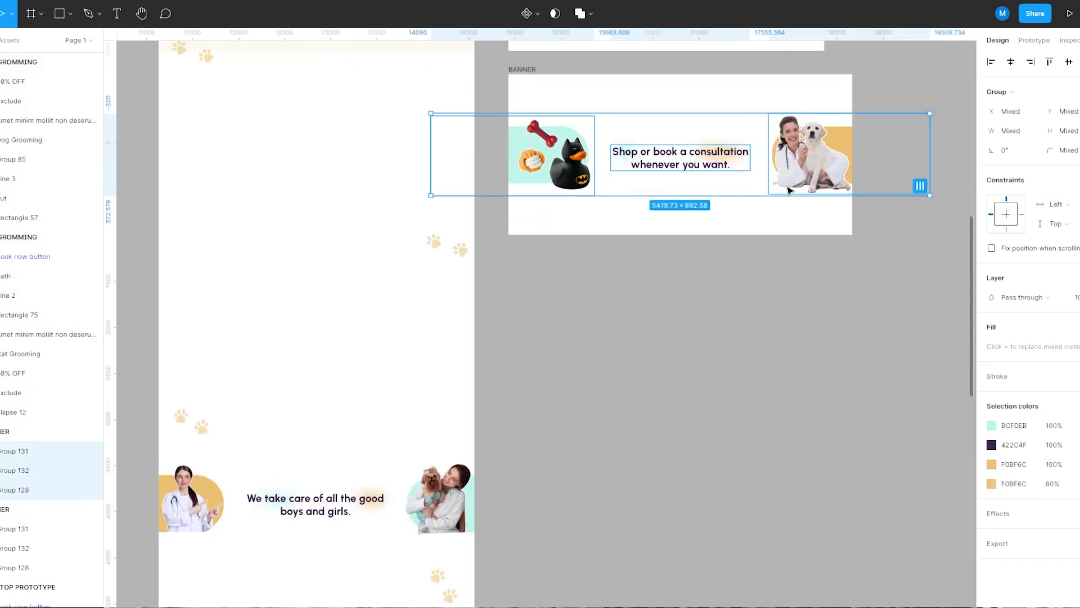
key("Delete")
Move the "We take care of all the good boys and girls." text and both side images into the empty banner frame
left_click(191, 501)
left_click(315, 504, "shift")
left_click(418, 514, "shift")
left_click_drag(324, 512, 690, 171)
left_click(673, 222)
left_click_drag(673, 222, 618, 250)
Duplicate the dog grooming frame below the second banner and delete the copy's contents
scroll(618, 250, "down", 2)
left_click_drag(578, 186, 553, 169)
left_click_drag(541, 58, 631, 319)
left_click(693, 343)
key("Delete")
left_click(649, 322)
key("Delete")
Copy the page's Full Pet Checkup image, text and button into the empty frame below the second banner
left_click_drag(295, 431, 471, 482)
left_click_drag(409, 457, 535, 309)
scroll(596, 283, "up", 2)
left_click(682, 186)
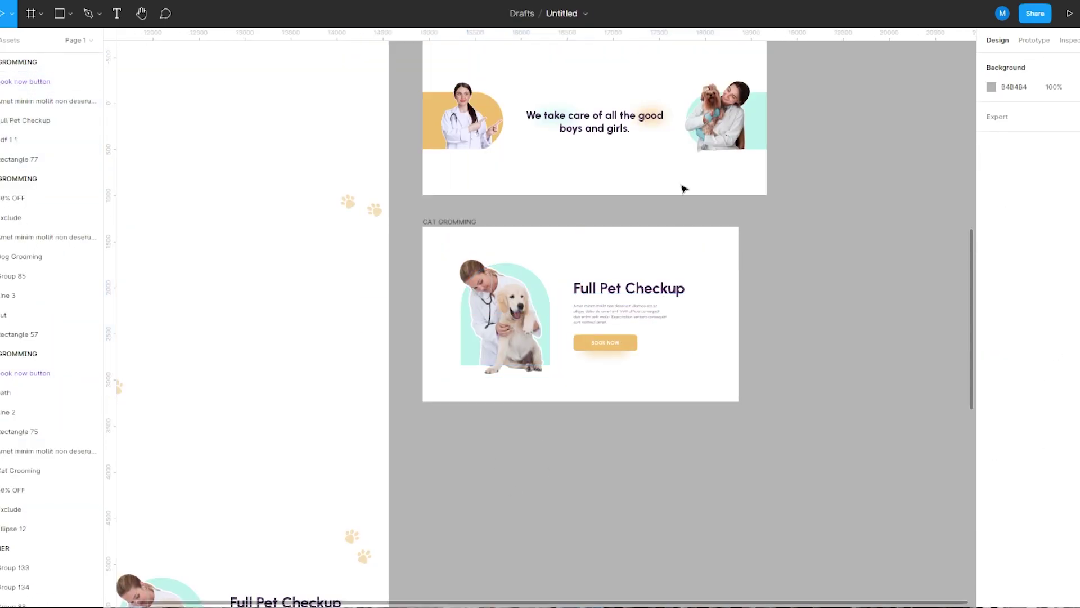
Rename the dog grooming frame as DOG GROMMING and the second banner frame as BANNER 2
left_click_drag(682, 186, 487, 562)
left_click_drag(518, 62, 507, 254)
scroll(506, 254, "down", 5)
left_click(282, 259)
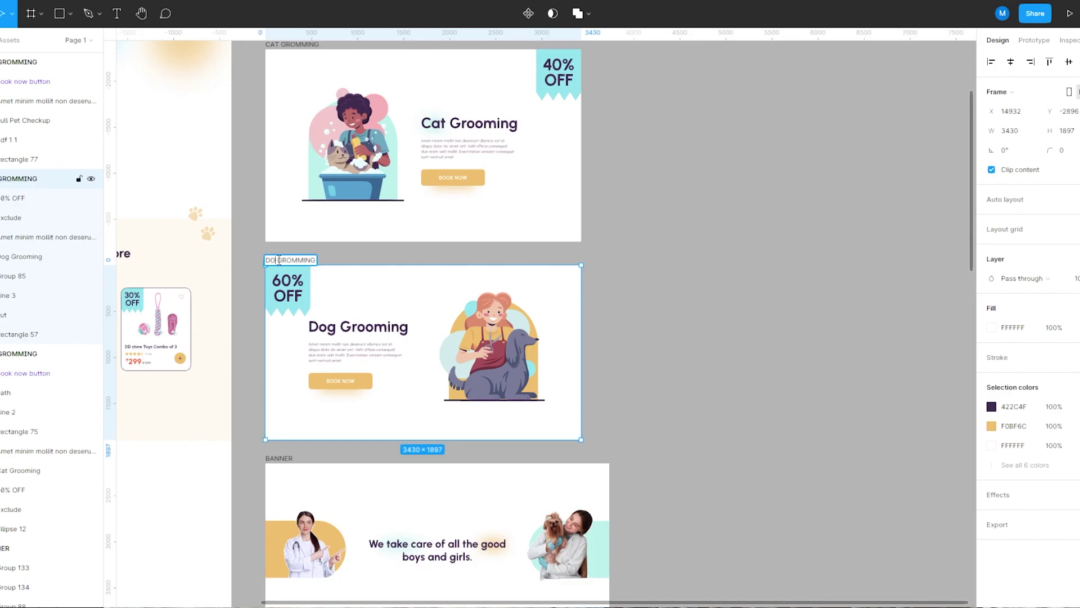
left_click(283, 458)
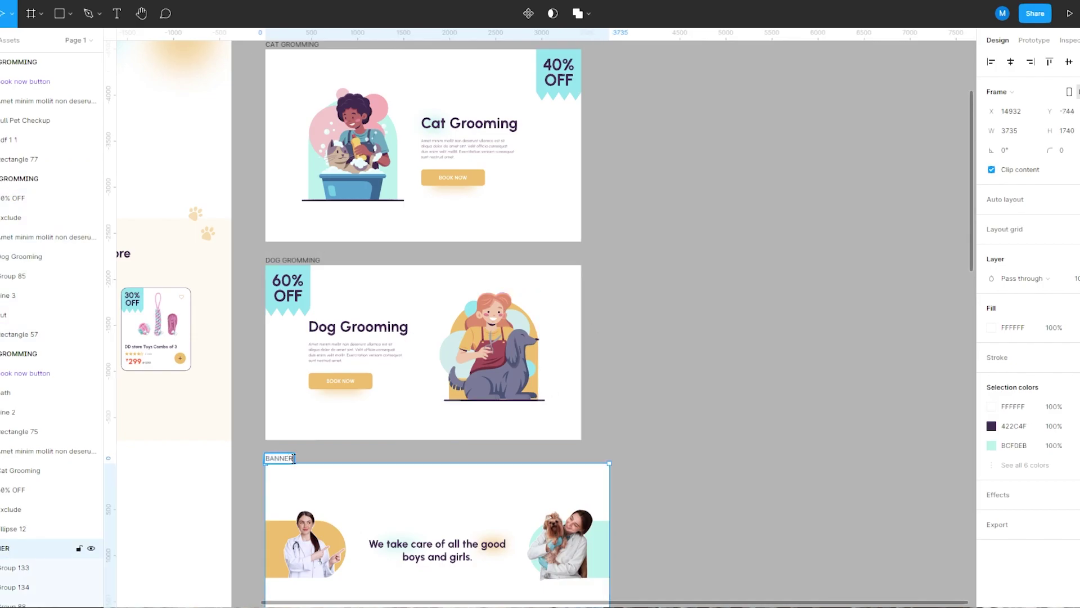
type("2")
left_click(528, 224)
Rename the Full Pet Checkup frame as PET HEALTH
scroll(425, 277, "down", 5)
double_click(319, 411)
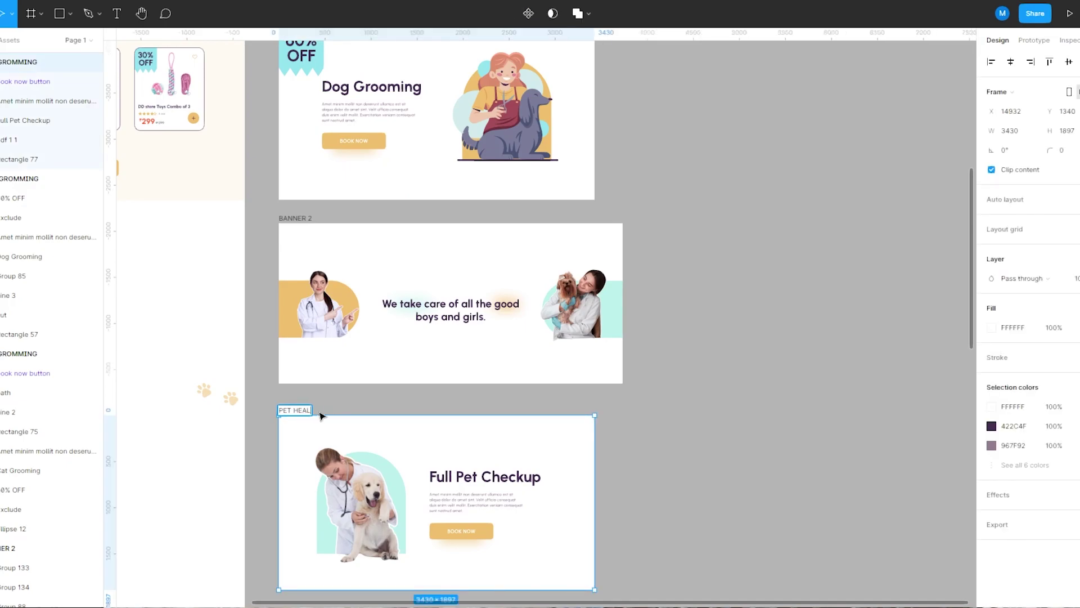
left_click(710, 277)
Duplicate the banner, grooming and PET HEALTH frames into a second column beside the originals
scroll(535, 516, "up", 10)
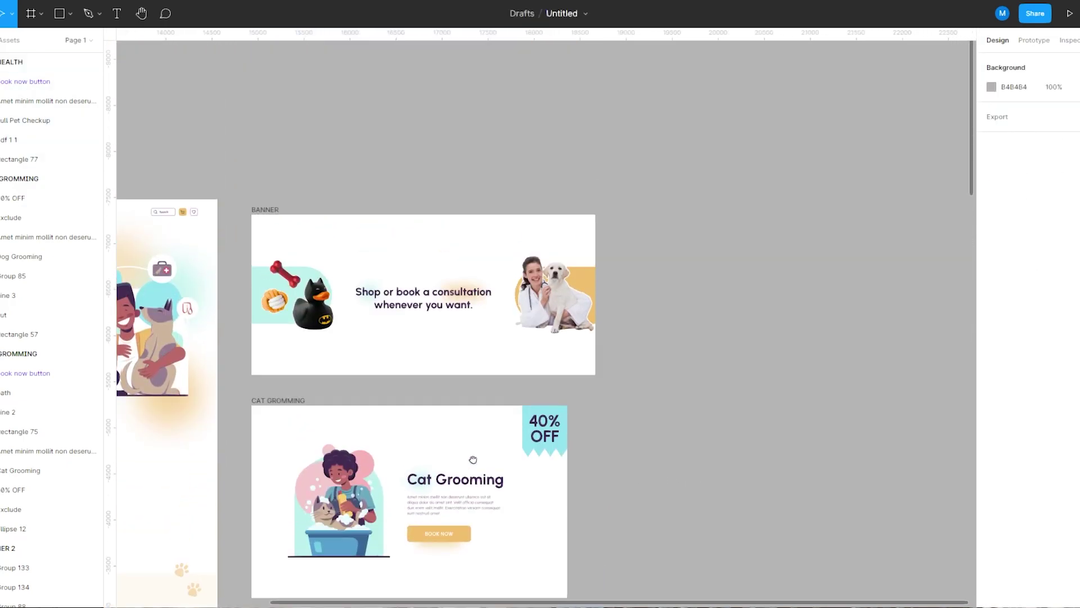
left_click_drag(277, 297, 671, 299)
scroll(506, 360, "down", 4)
left_click_drag(174, 282, 567, 283)
scroll(484, 366, "down", 3)
mouse_move(167, 363)
left_mouse_down()
mouse_move(561, 363)
mouse_move(386, 370)
mouse_move(543, 370)
left_mouse_up()
scroll(506, 378, "down", 3)
scroll(506, 368, "down", 4)
left_click_drag(158, 304, 549, 302)
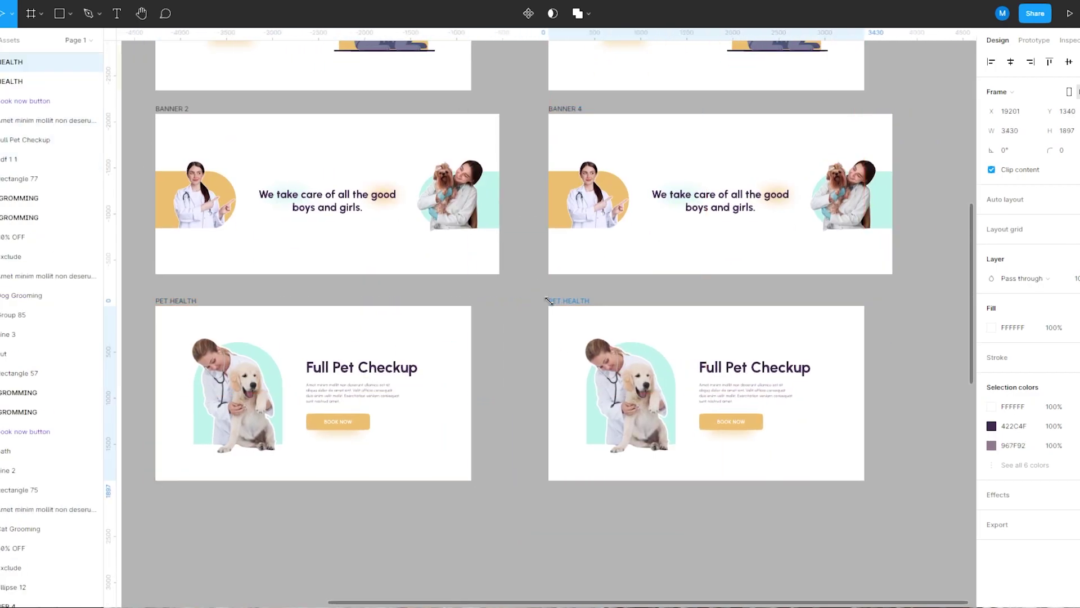
Turn the duplicated BANNER 3, CAT GROMMING and DOG GROMMING frames in the second column into components
scroll(549, 298, "up", 10)
left_click(562, 117)
left_click(529, 14)
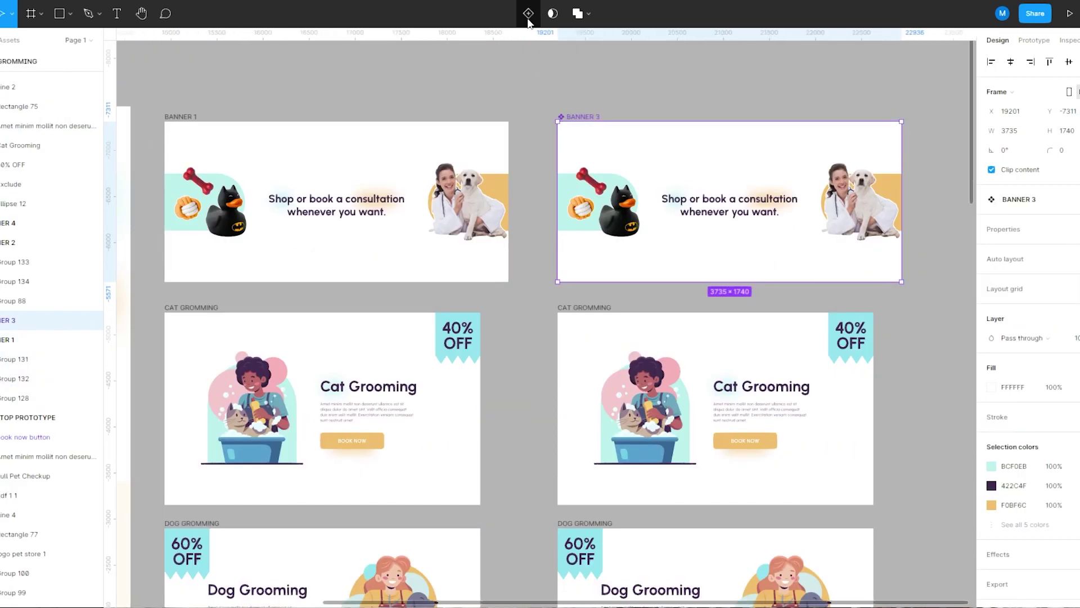
left_click(580, 308)
left_click(534, 15)
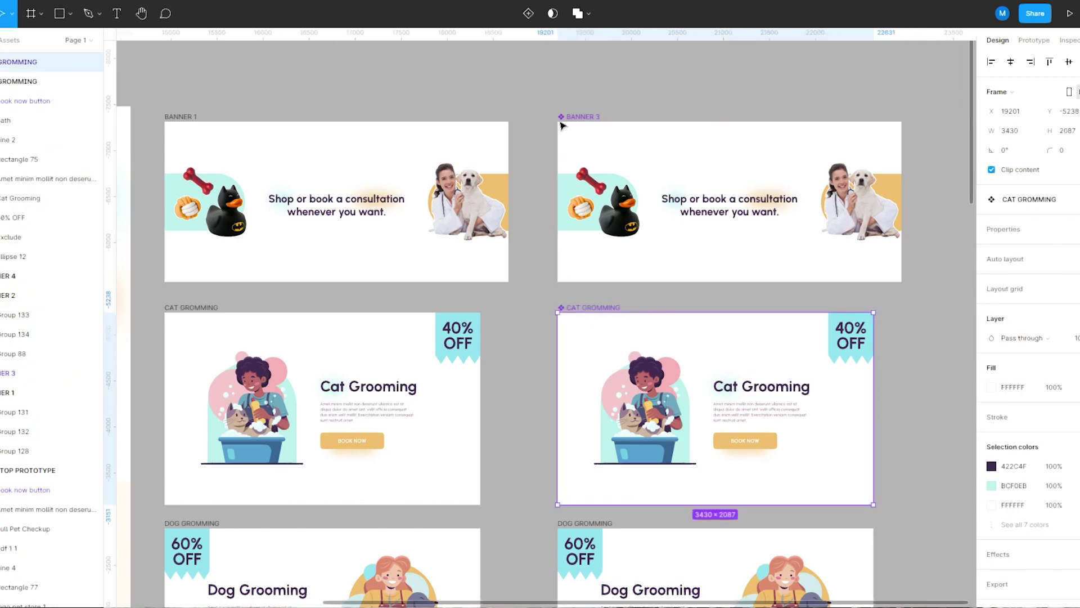
scroll(619, 315, "down", 4)
left_click(543, 323)
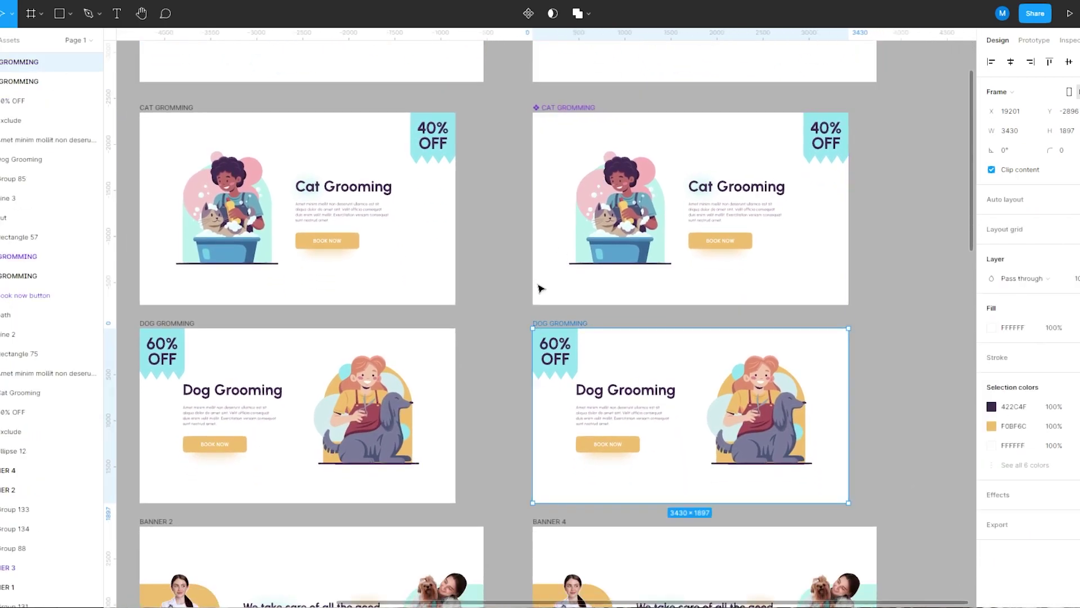
left_click(529, 14)
Turn the duplicated BANNER 4 and PET HEALTH frames in the second column into components
scroll(603, 96, "down", 4)
left_click(551, 291)
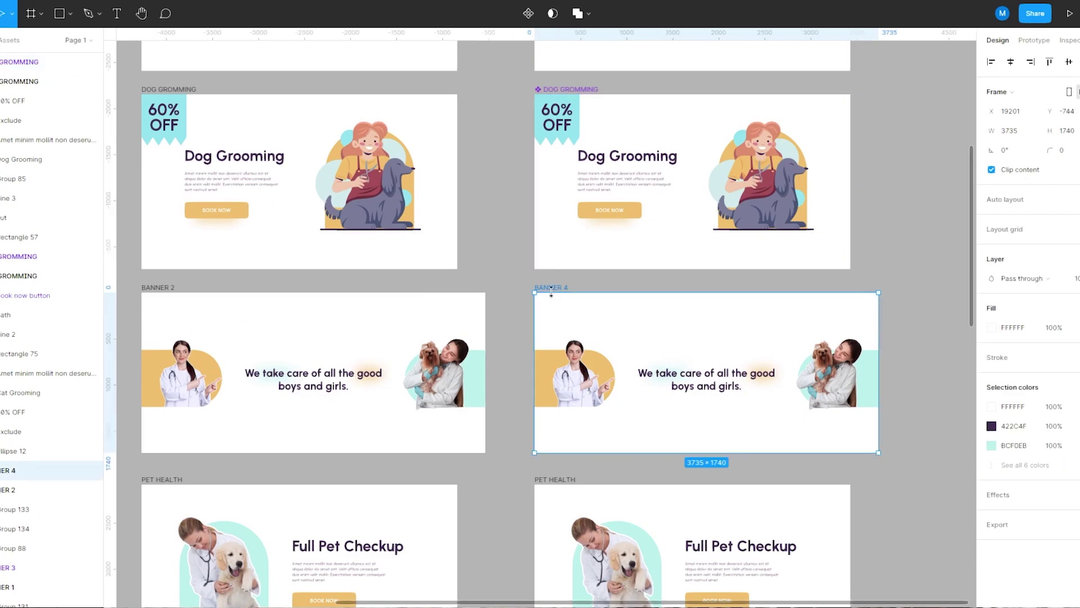
left_click(529, 13)
scroll(582, 304, "down", 4)
left_click(568, 277)
left_click(533, 14)
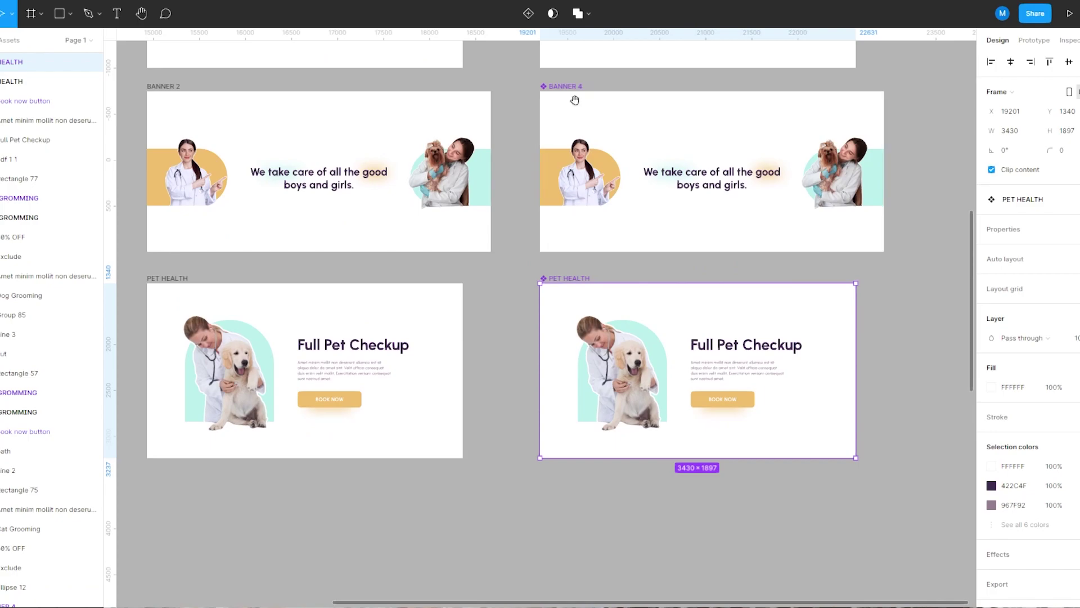
Rename the BANNER 4 component as BANNER 2
scroll(580, 113, "up", 3)
double_click(612, 243)
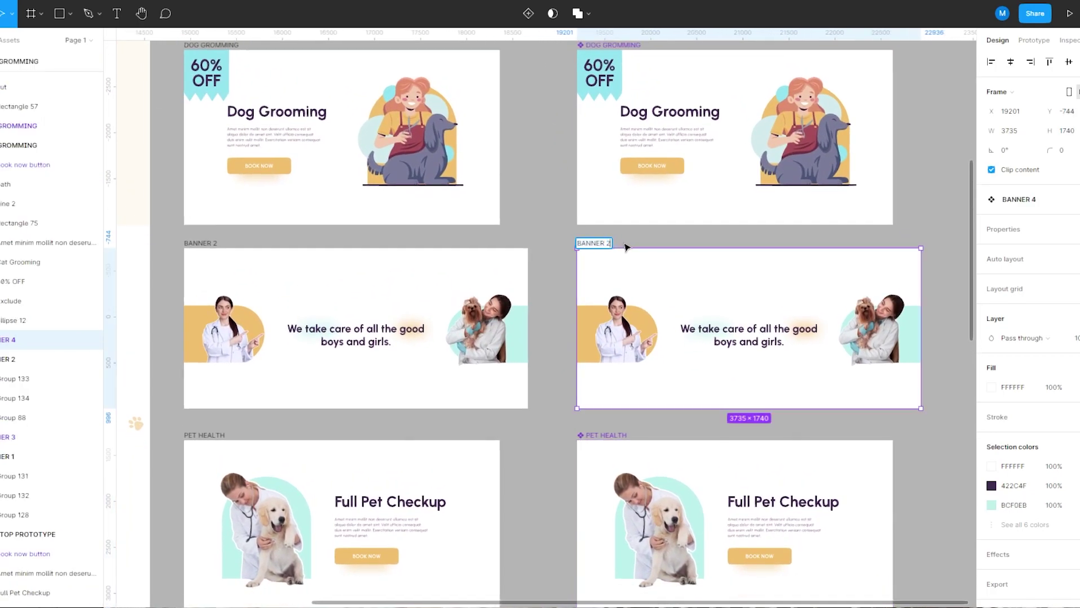
type("BANNER 2")
left_click(555, 250)
Rename the BANNER 3 component as BANNER 1
scroll(547, 120, "up", 12)
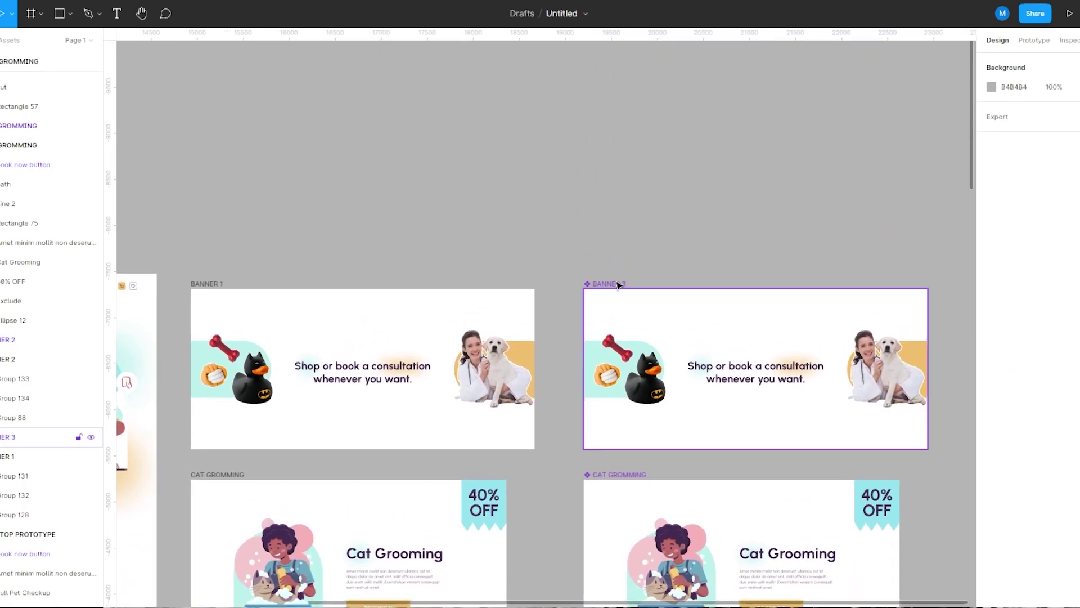
double_click(618, 285)
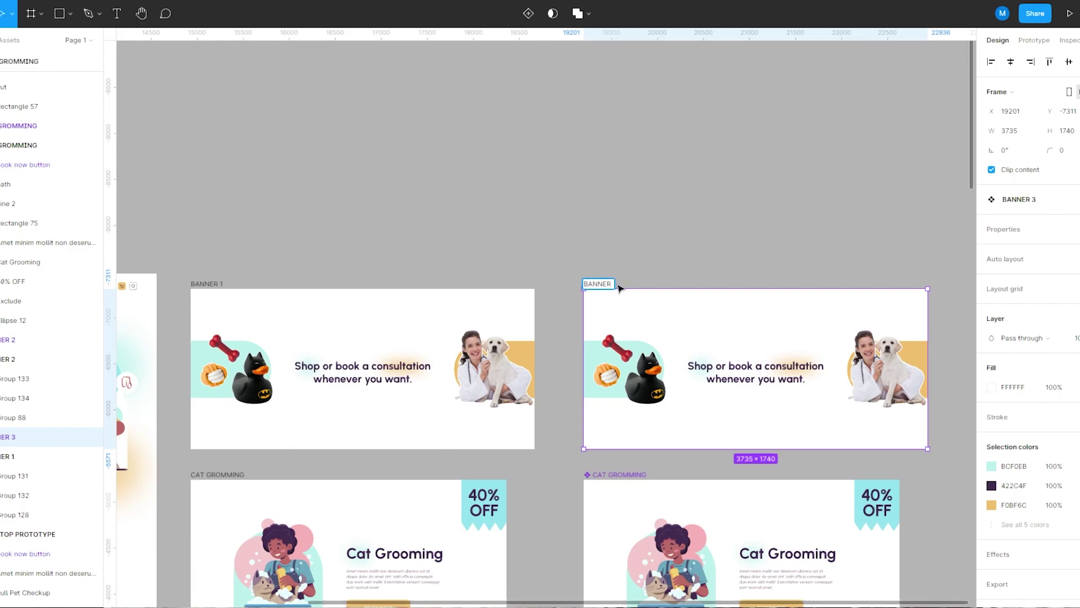
type("BANNER 1")
left_click(485, 218)
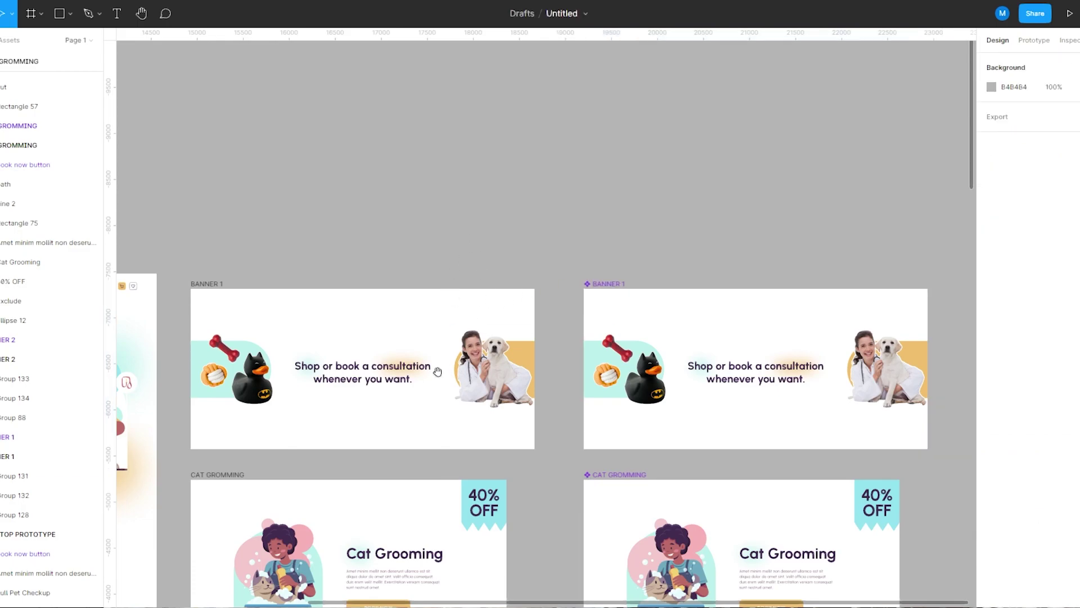
scroll(450, 242, "down", 3)
scroll(431, 248, "left", 2)
scroll(431, 248, "down", 1)
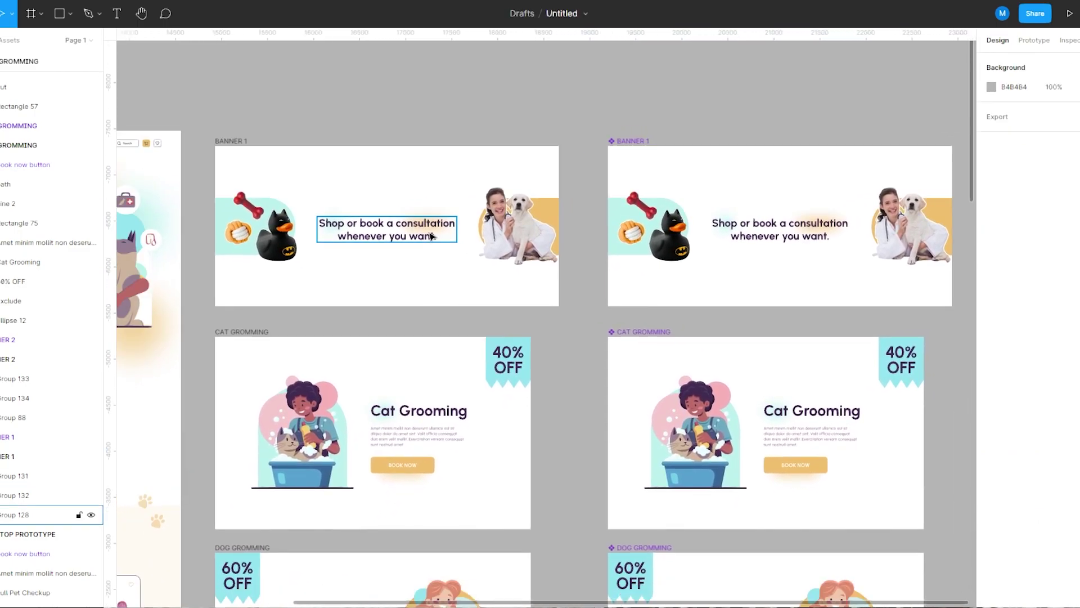
Move the vet and dog picture group in the first-column BANNER 1 frame horizontally out past the frame's right edge
left_click(493, 250)
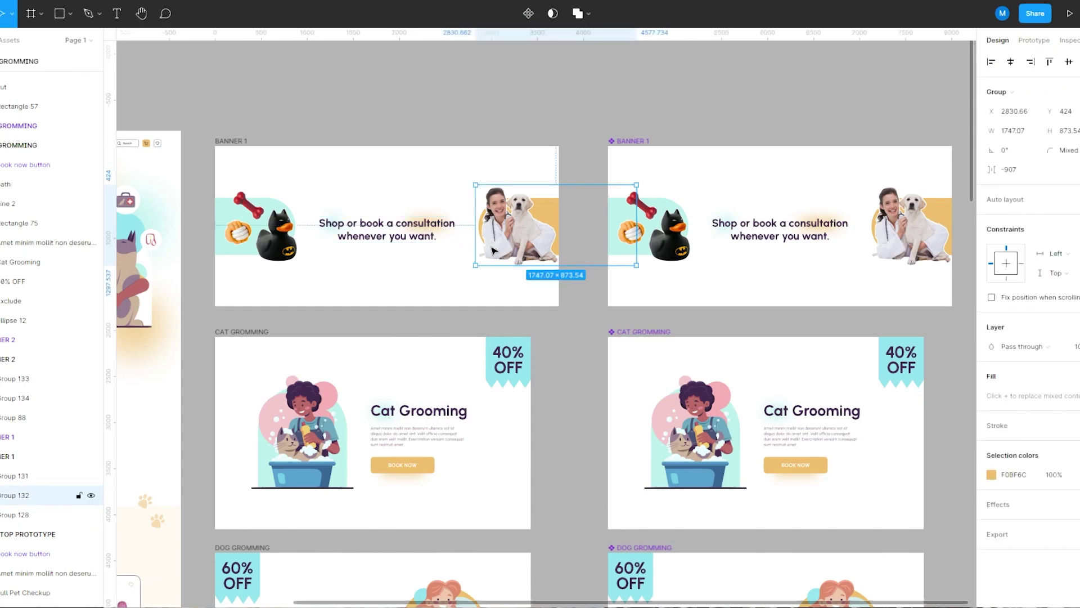
key("shift+Right")
key("shift+Right")
key("shift+Right")
key("shift+Right")
key("shift+Right")
key("shift+Right")
key("shift+Right")
key("shift+Right")
key("shift+Right")
key("shift+Right")
key("shift+Right")
key("shift+Right")
key("shift+Right")
key("shift+Right")
key("shift+Right")
key("shift+Right")
key("shift+Right")
key("shift+Right")
key("shift+Right")
key("shift+Right")
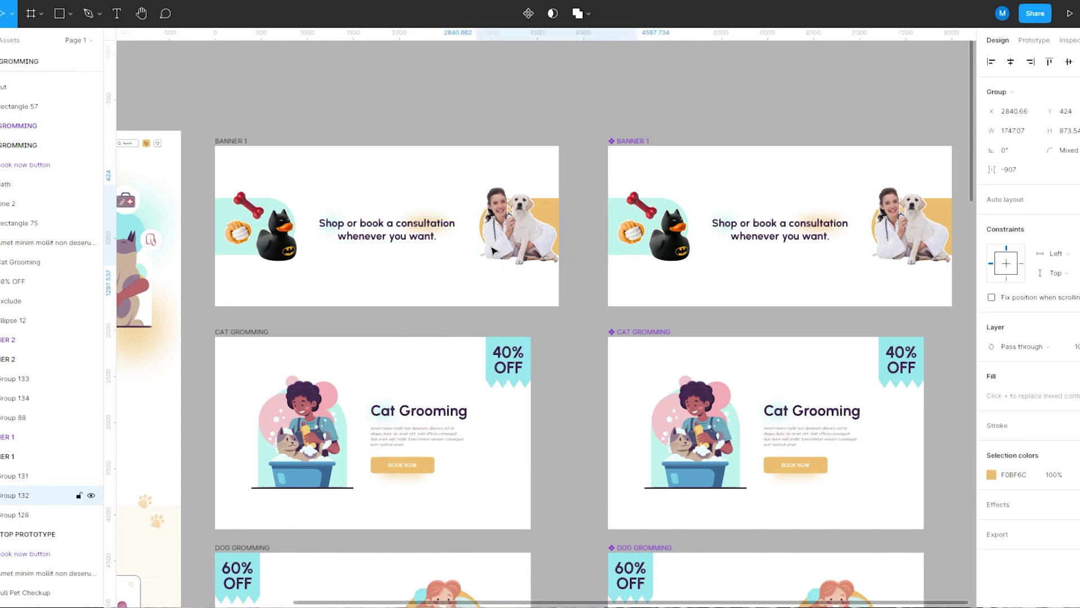
key("shift+Right")
key("shift+Right")
key("shift+Right")
key("shift+Right")
key("shift+Right")
key("shift+Right")
key("shift+Right")
key("shift+Right")
key("shift+Right")
key("shift+Right")
key("shift+Right")
key("shift+Right")
key("shift+Right")
key("shift+Right")
key("shift+Right")
key("shift+Right")
key("shift+Right")
key("shift+Right")
key("shift+Right")
key("shift+Right")
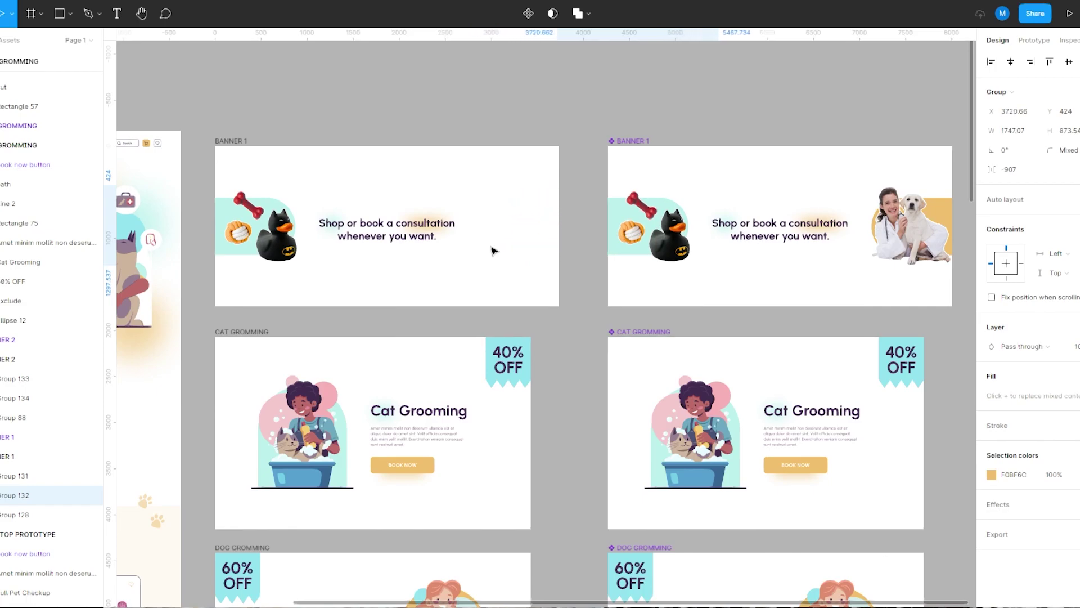
Move the pet toys group in the first-column BANNER 1 frame horizontally out past the frame's left edge
left_click(263, 241)
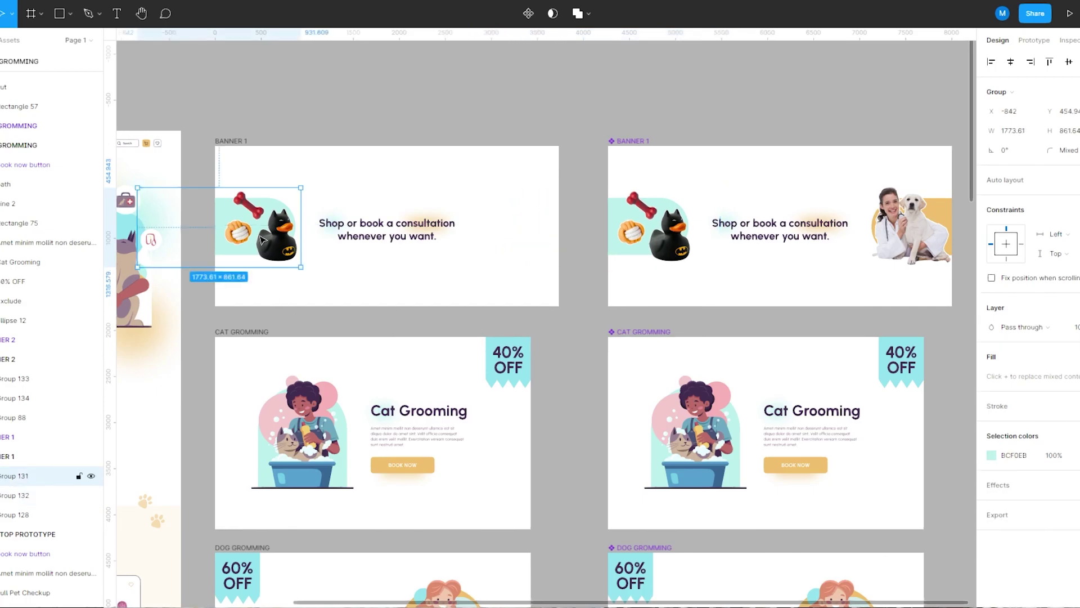
key("shift+Left")
key("shift+Left")
key("shift+Left")
key("shift+Left")
key("shift+Left")
key("shift+Left")
key("shift+Left")
key("shift+Left")
key("shift+Left")
key("shift+Left")
key("shift+Left")
key("shift+Left")
key("shift+Left")
key("shift+Left")
key("shift+Left")
key("shift+Left")
key("shift+Left")
key("shift+Left")
key("shift+Left")
key("shift+Left")
key("shift+Left")
key("shift+Left")
key("shift+Left")
key("shift+Left")
key("shift+Left")
key("shift+Left")
key("shift+Left")
key("shift+Left")
key("shift+Left")
key("shift+Left")
key("shift+Left")
key("shift+Left")
key("shift+Left")
key("shift+Left")
key("shift+Left")
key("shift+Left")
key("shift+Left")
key("shift+Left")
key("shift+Left")
key("shift+Left")
Set the layer opacity of the "Shop or book a consultation whenever you want." group in the first-column BANNER 1 to 0
left_click(388, 230)
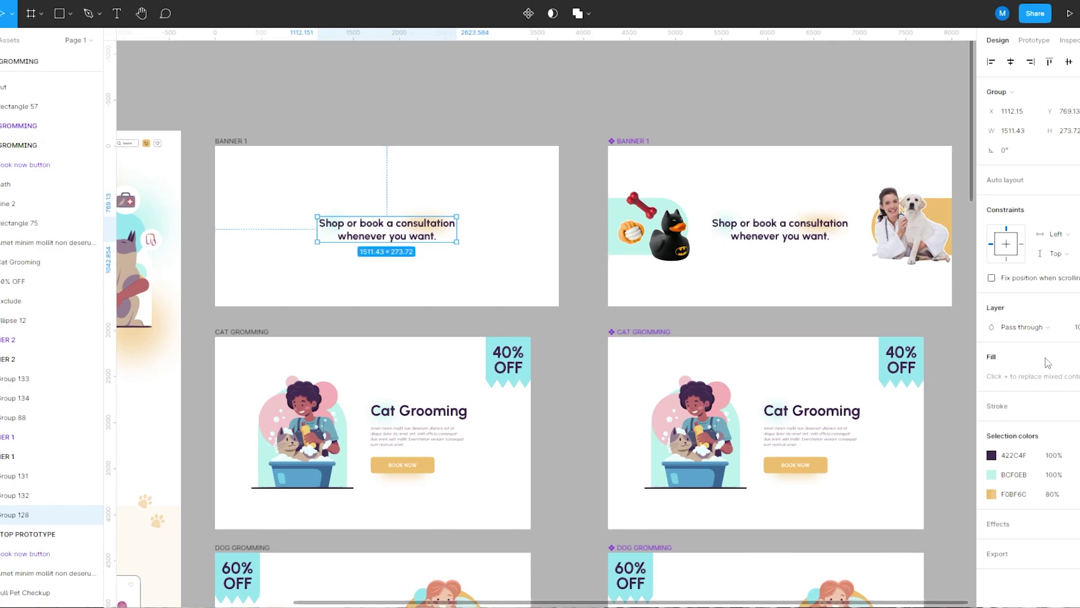
type("0")
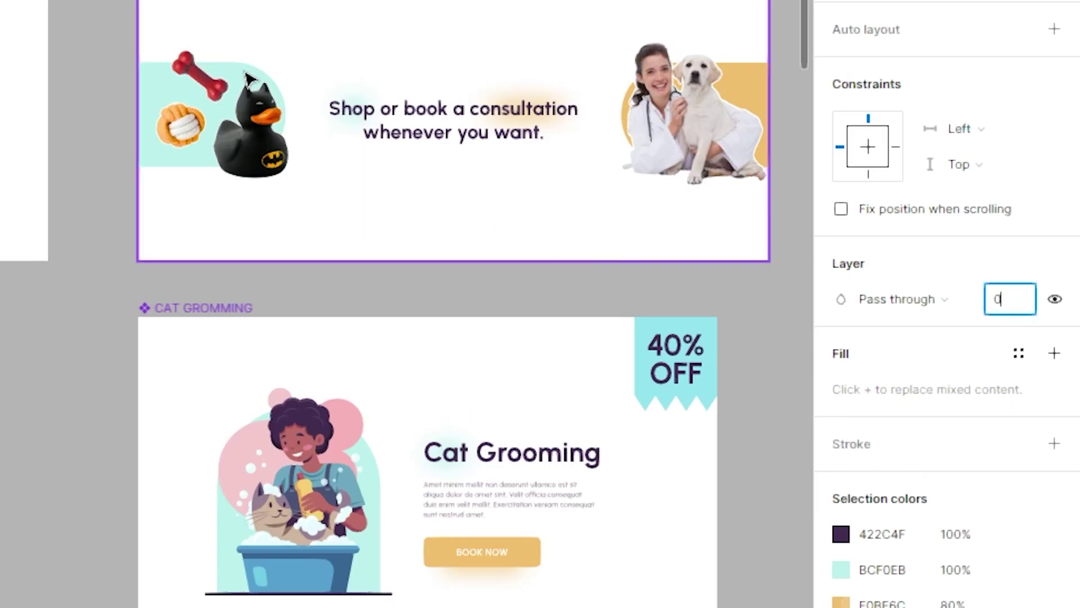
key("Return")
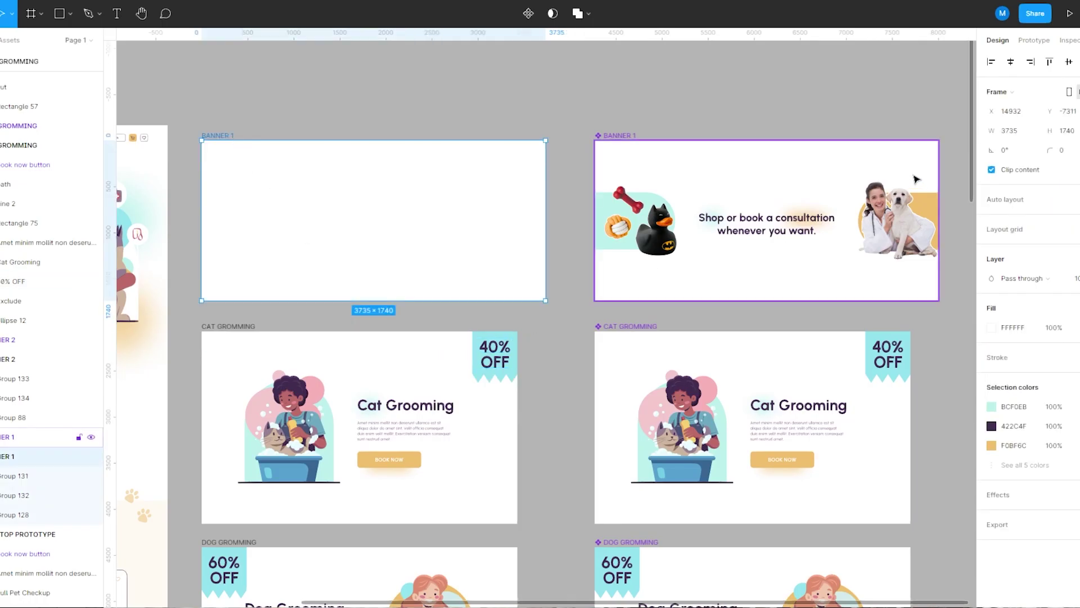
Turn the emptied first-column BANNER 1 frame into a component and rename it BANNER 1/DEFAULT
left_click(529, 16)
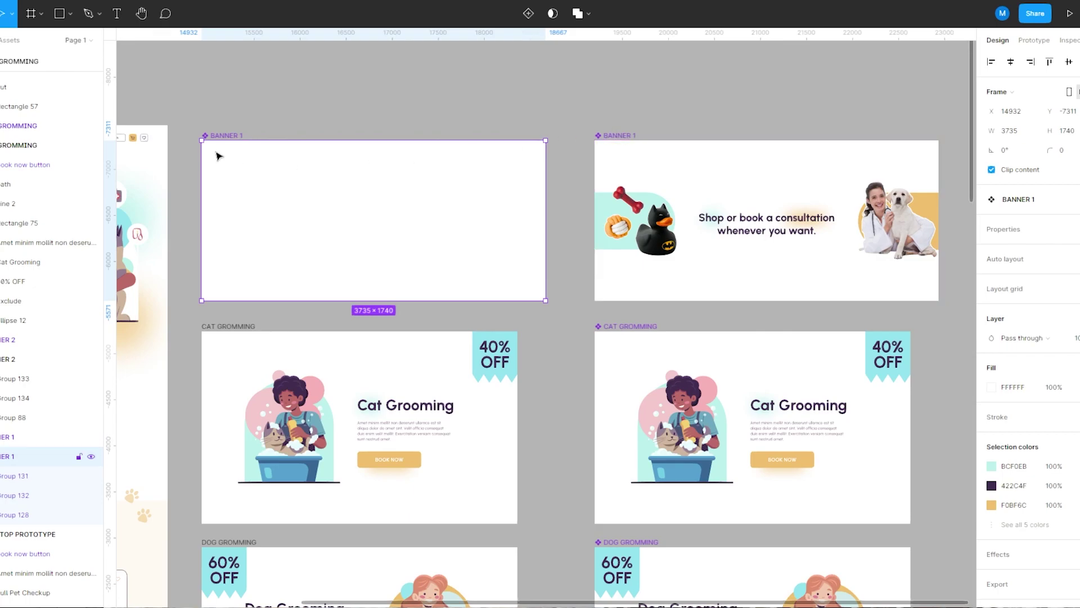
double_click(227, 136)
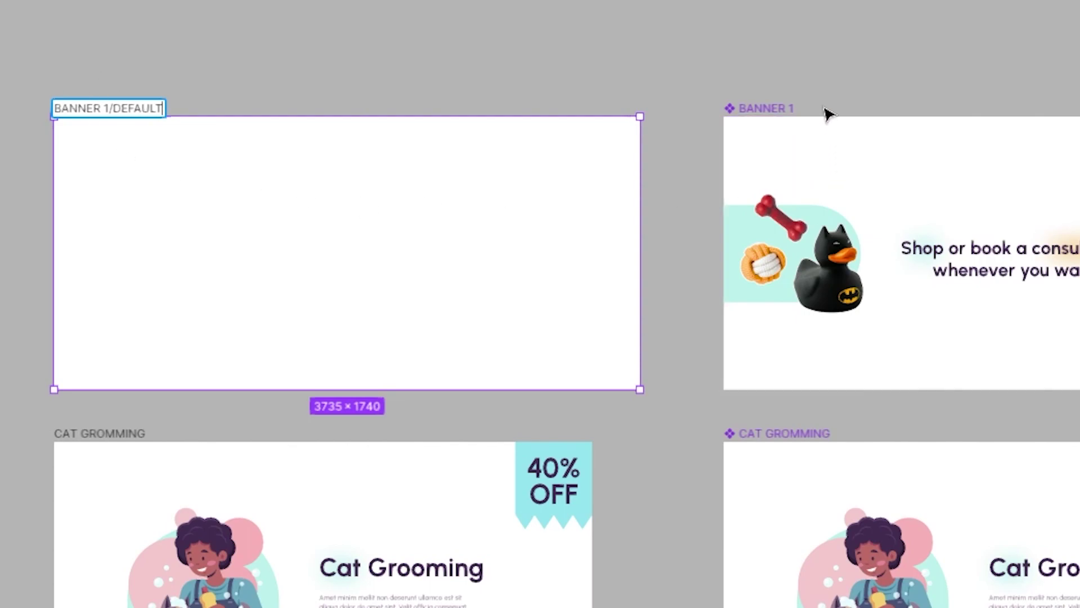
Rename the second-column BANNER 1 component as BANNER 1/MOUSEENTER
double_click(785, 111)
left_click(780, 108)
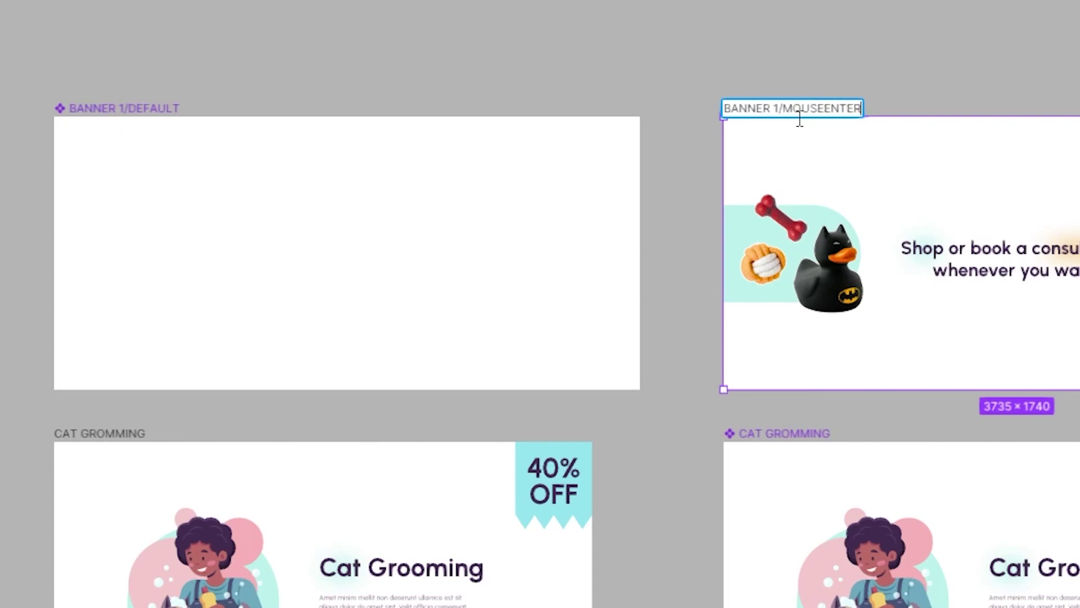
left_click(719, 28)
Combine the BANNER 1/DEFAULT and BANNER 1/MOUSEENTER components as variants
left_click_drag(765, 414, 764, 318)
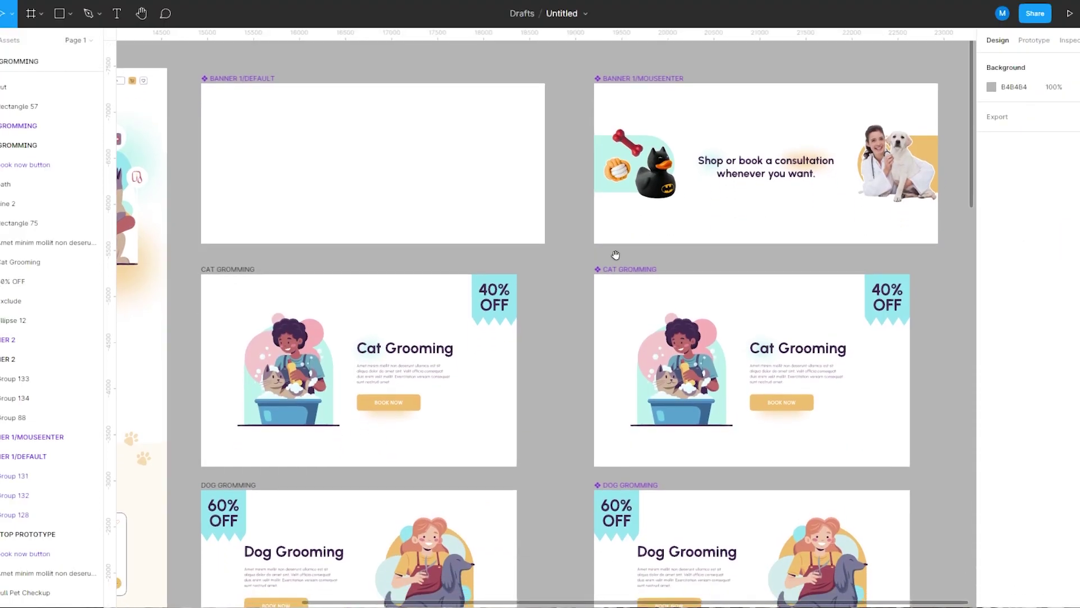
left_click(285, 84)
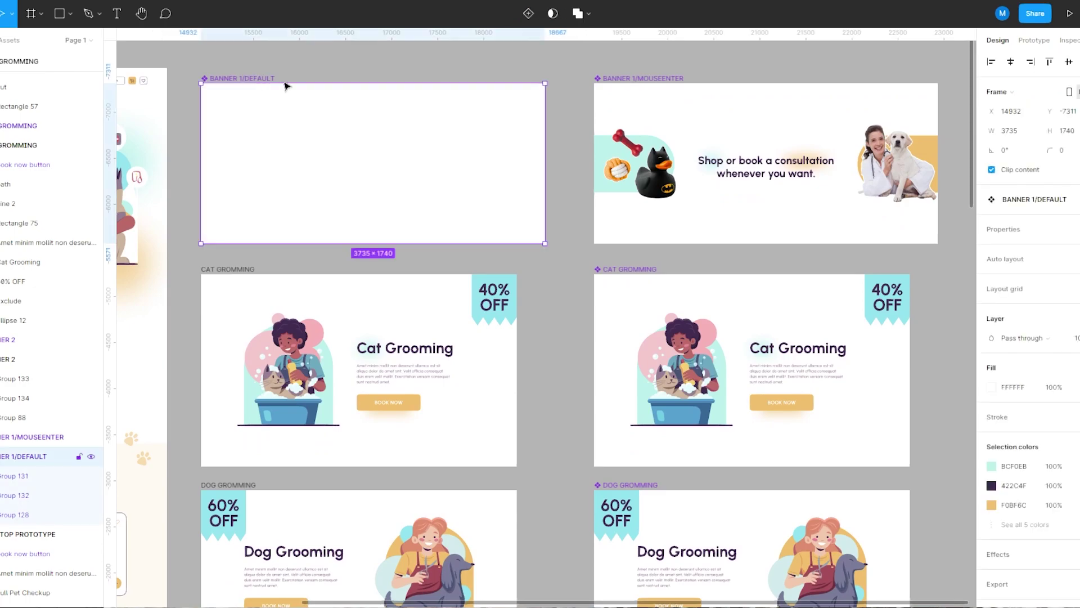
left_click(615, 76, "shift")
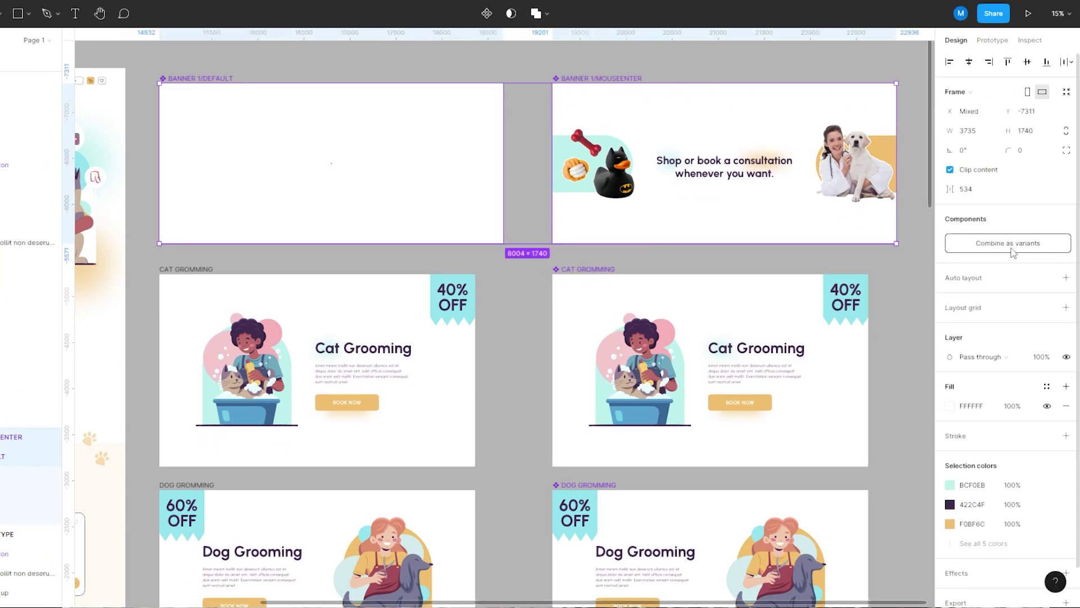
left_click(1011, 249)
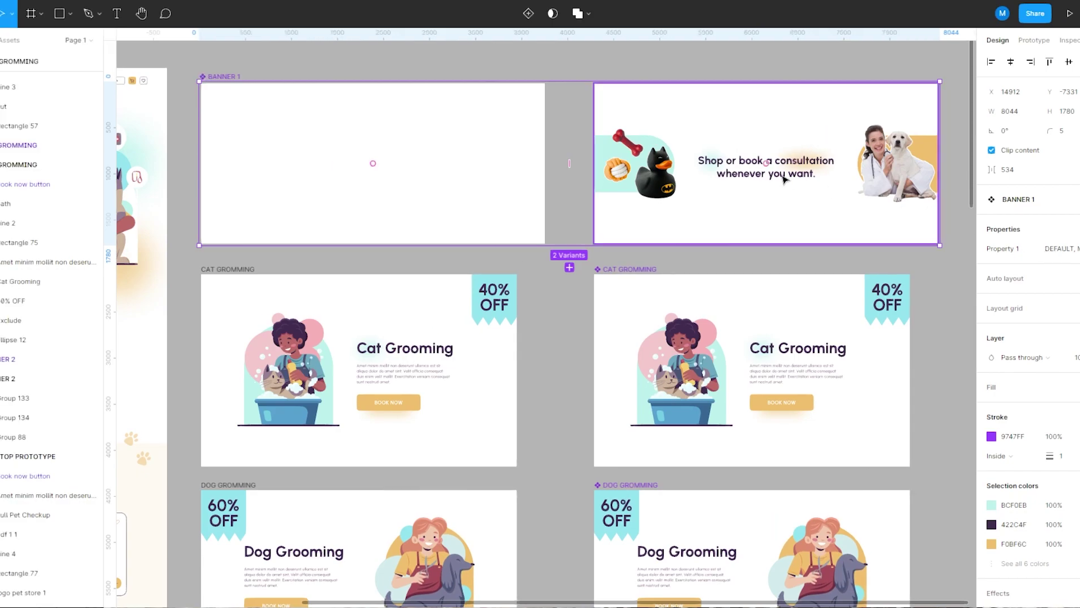
Set the layer opacity of the "40% OFF" text in the first-column CAT GROMMING frame to 0
left_click_drag(496, 382, 494, 293)
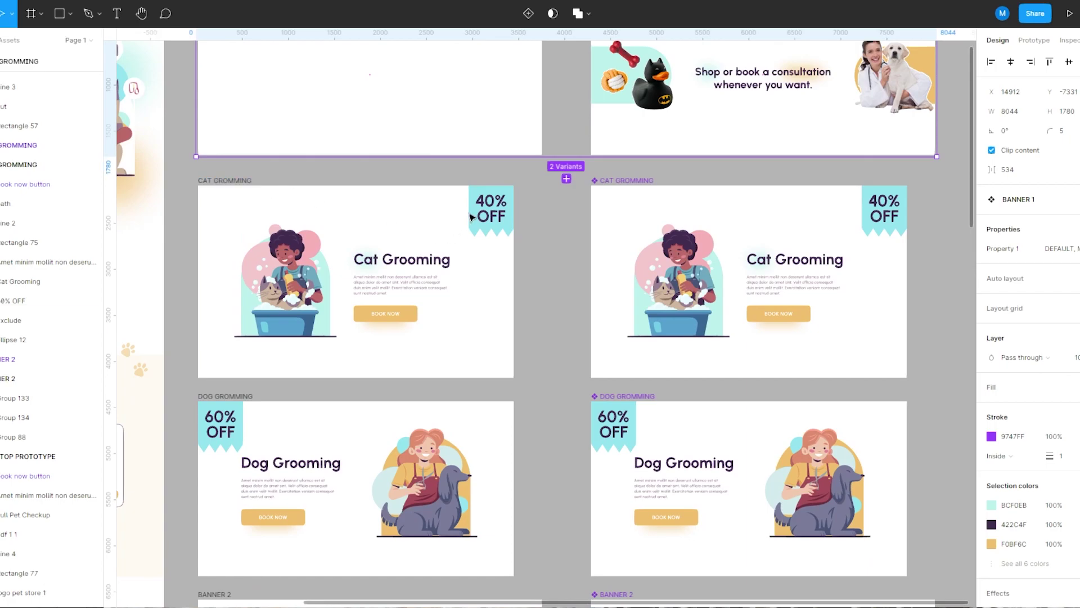
left_click(487, 228)
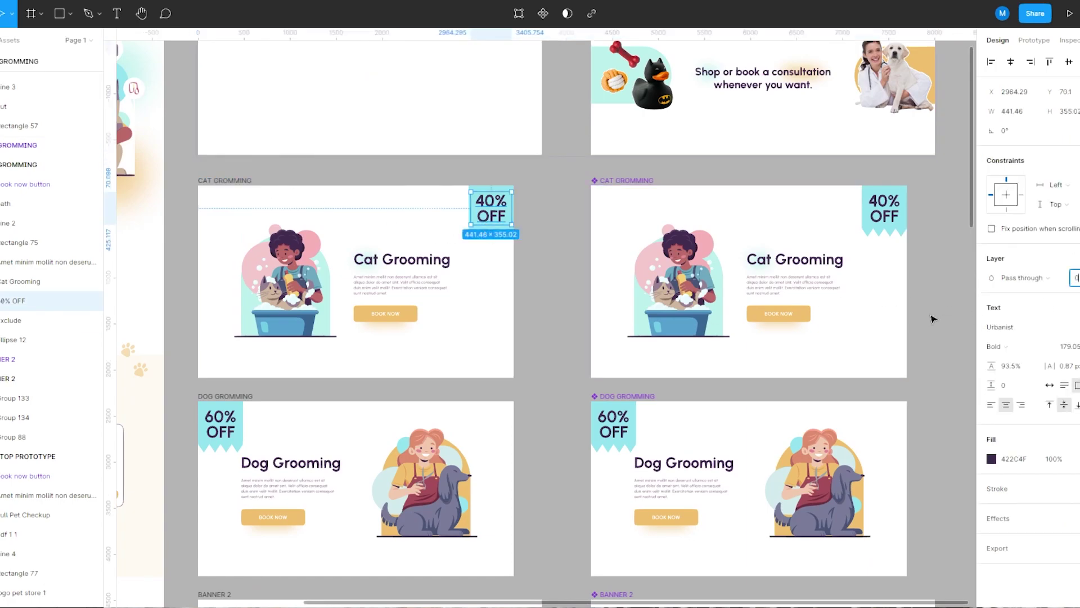
left_click(576, 242)
left_click(487, 199)
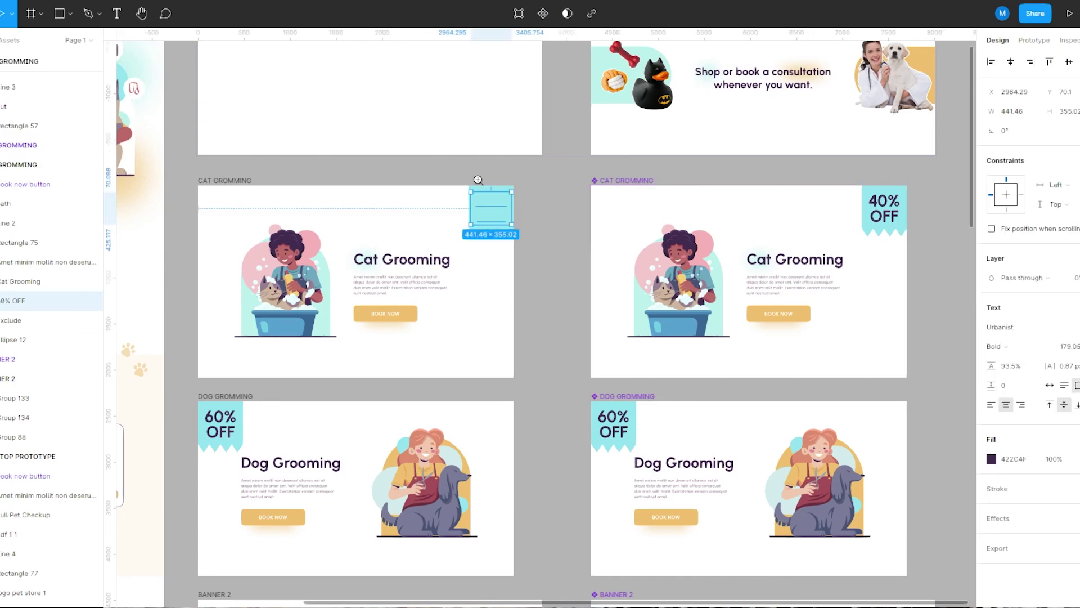
Collapse the blue discount ribbon shape in the first-column CAT GROMMING frame past the frame's top edge to about 18 high
left_click(478, 180)
left_click(518, 192)
left_click_drag(505, 290, 508, 189)
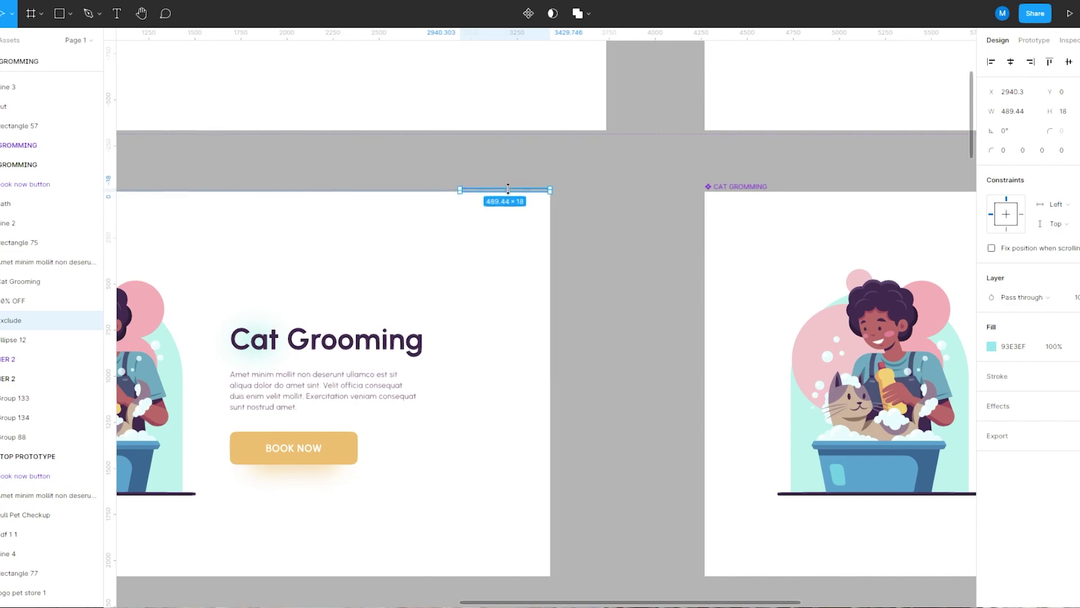
Move the Cat Grooming heading, its glow, description and BOOK NOW button together out past the right edge of the first-column CAT GROMMING frame
left_click_drag(453, 267, 684, 209)
left_click_drag(456, 177, 664, 437)
key("shift+Right")
key("shift+Right")
key("shift+Right")
key("shift+Right")
key("shift+Right")
key("shift+Right")
key("shift+Right")
key("shift+Right")
key("shift+Right")
key("shift+Right")
key("shift+Right")
key("shift+Right")
key("shift+Right")
key("shift+Right")
key("shift+Right")
key("shift+Right")
key("shift+Right")
key("shift+Right")
key("shift+Right")
key("shift+Right")
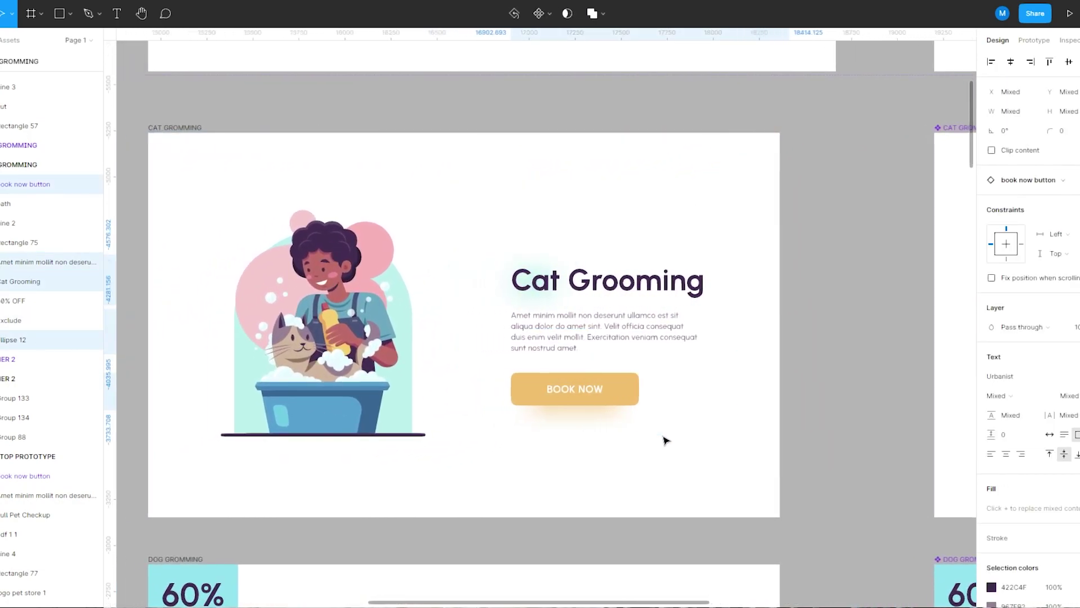
key("shift+Right")
key("shift+Right")
key("shift+Right")
key("shift+Right")
key("shift+Right")
key("shift+Right")
key("shift+Right")
key("shift+Right")
key("shift+Right")
key("shift+Right")
key("shift+Right")
key("shift+Right")
key("shift+Right")
key("shift+Right")
key("shift+Right")
key("shift+Right")
key("shift+Right")
key("shift+Right")
key("shift+Right")
key("shift+Right")
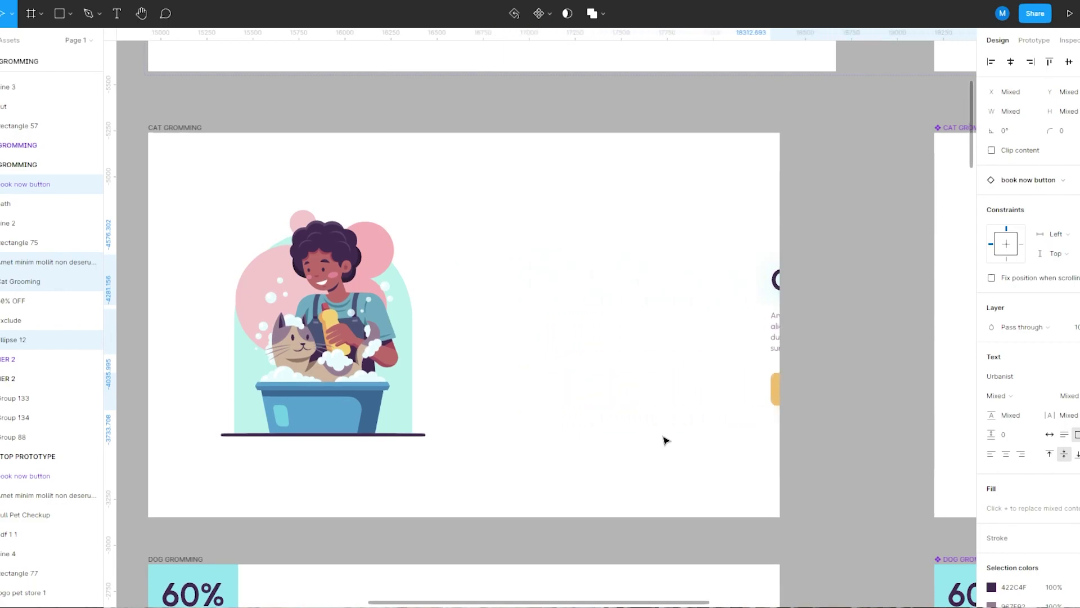
key("shift+Right")
key("shift+Right")
key("shift+Right")
key("shift+Right")
key("shift+Right")
key("shift+Right")
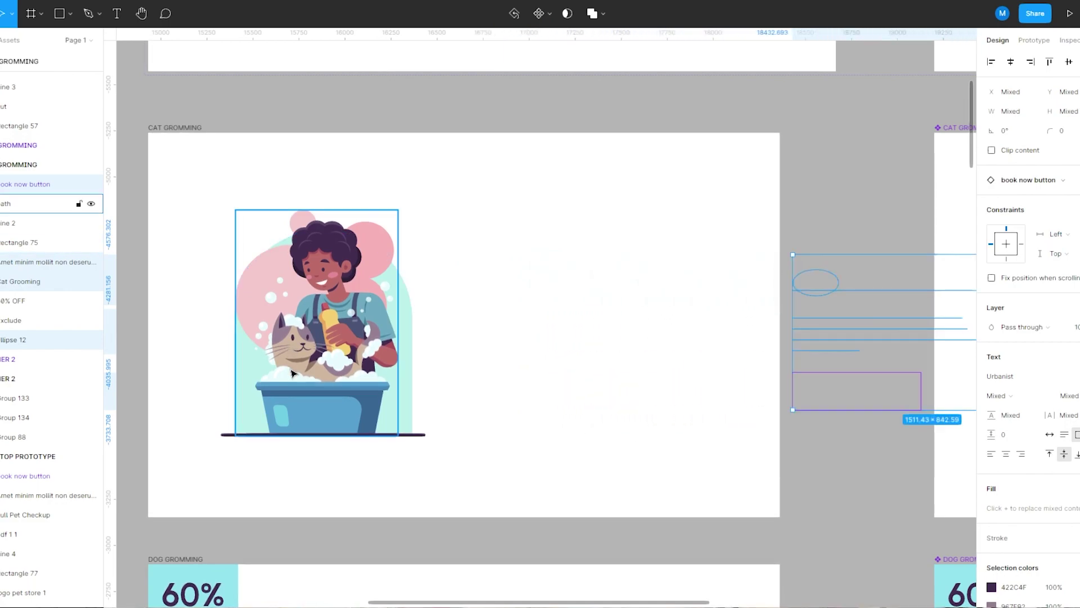
Shrink the cat-bathing illustration and its arched background in the first-column CAT GROMMING frame around their centre to 1 × 1
left_click_drag(198, 224, 433, 414)
key("alt")
scroll(308, 325, "up", 4)
left_click_drag(533, 525, 388, 350)
scroll(355, 313, "up", 4)
left_click_drag(510, 468, 414, 349)
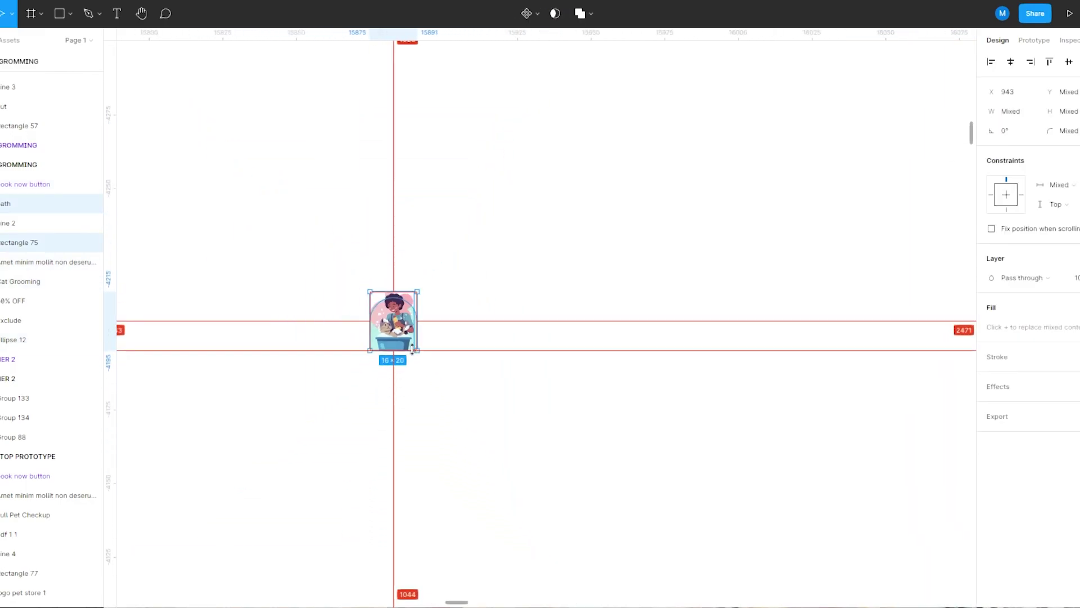
scroll(387, 332, "up", 4)
left_click_drag(508, 406, 444, 332)
scroll(426, 306, "up", 3)
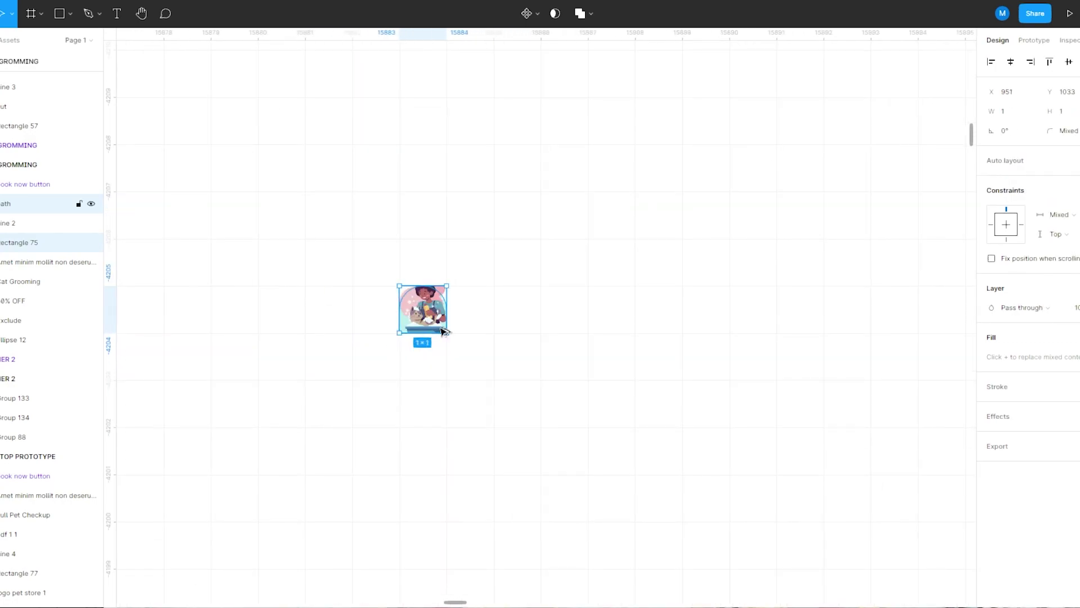
Move the dark ground line in the first-column CAT GROMMING frame out past the frame's left edge
left_click(790, 258)
scroll(524, 229, "down", 9)
left_click_drag(720, 210, 574, 264)
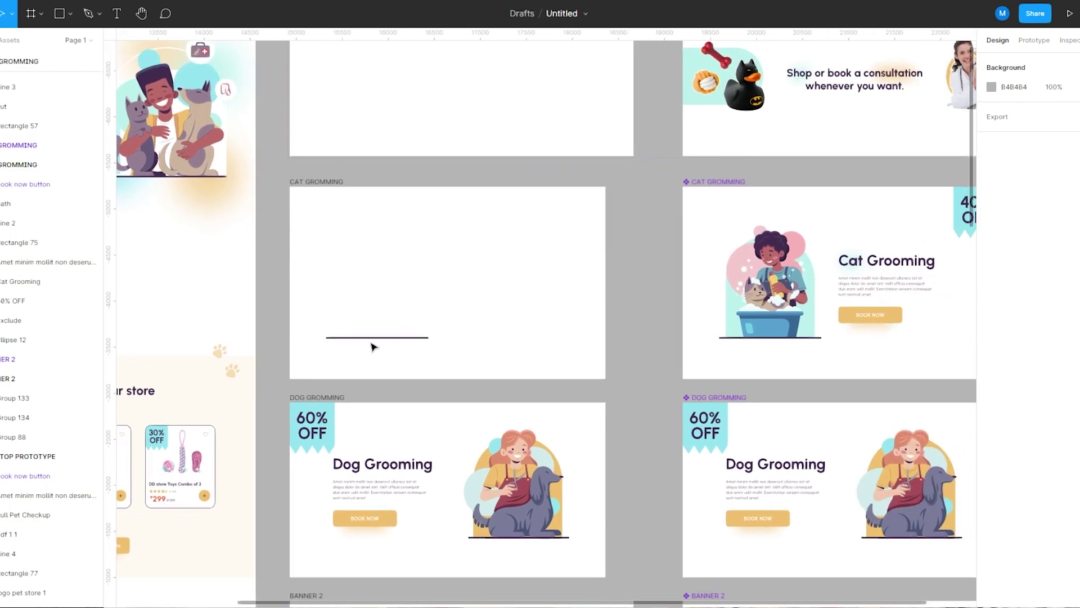
left_click(373, 339)
key("shift+Left")
key("shift+Left")
key("shift+Left")
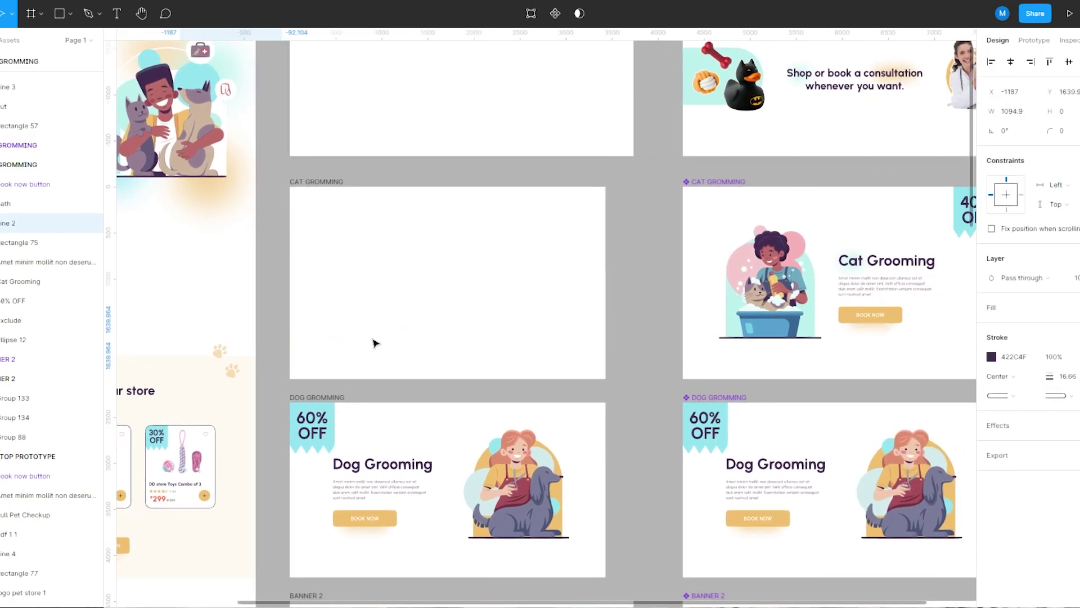
Make the first-column CAT GROMMING frame a component named CAT GROMMING/DEFAULT and rename its second-column counterpart CAT GROMMING/MOUSEENTER
left_click(335, 183)
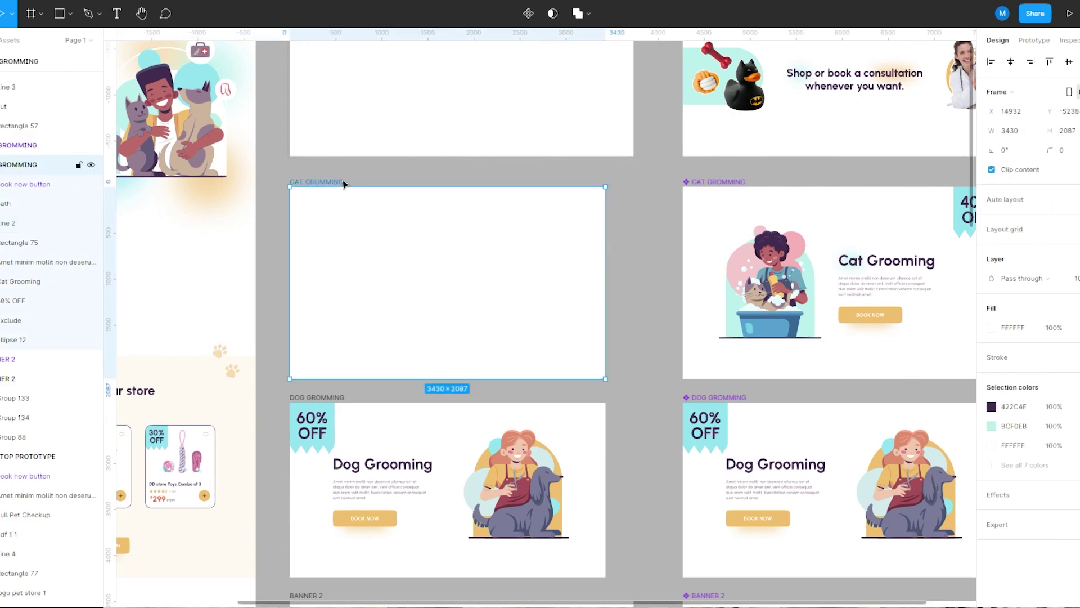
left_click(523, 19)
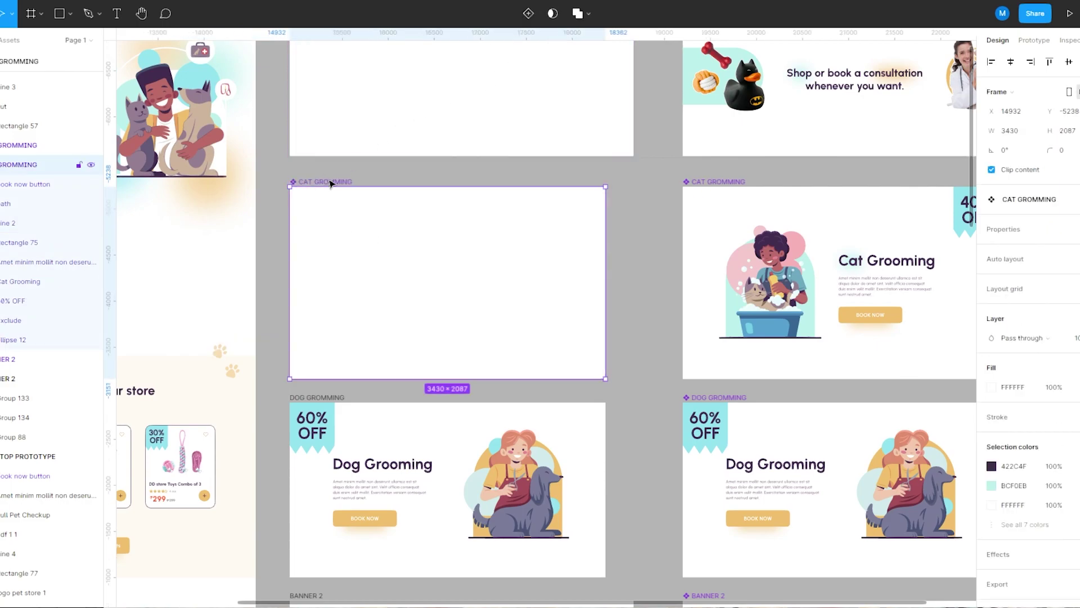
double_click(333, 182)
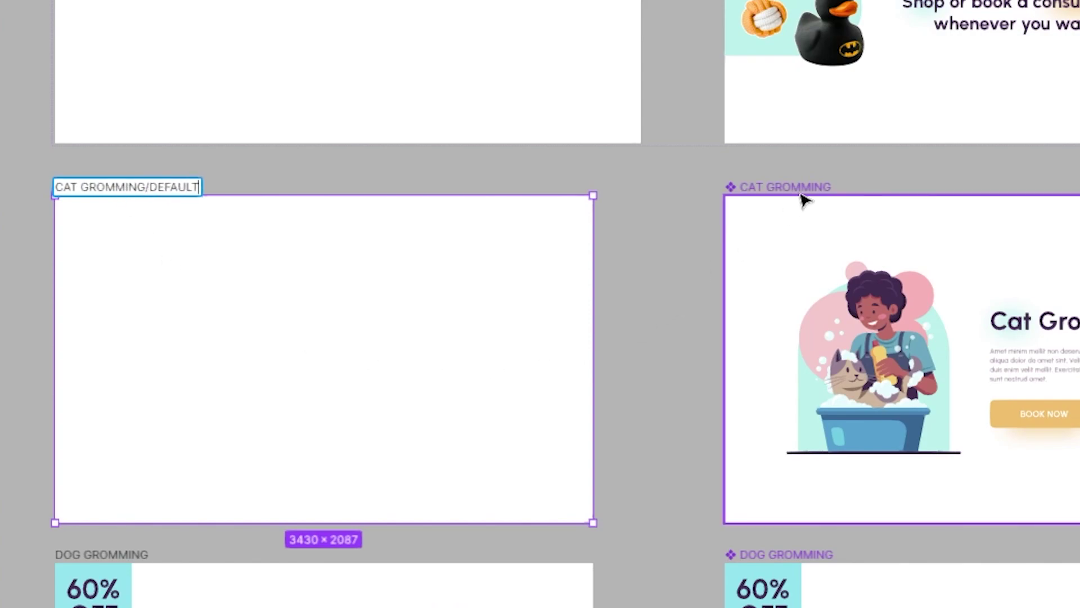
left_click(828, 186)
double_click(830, 187)
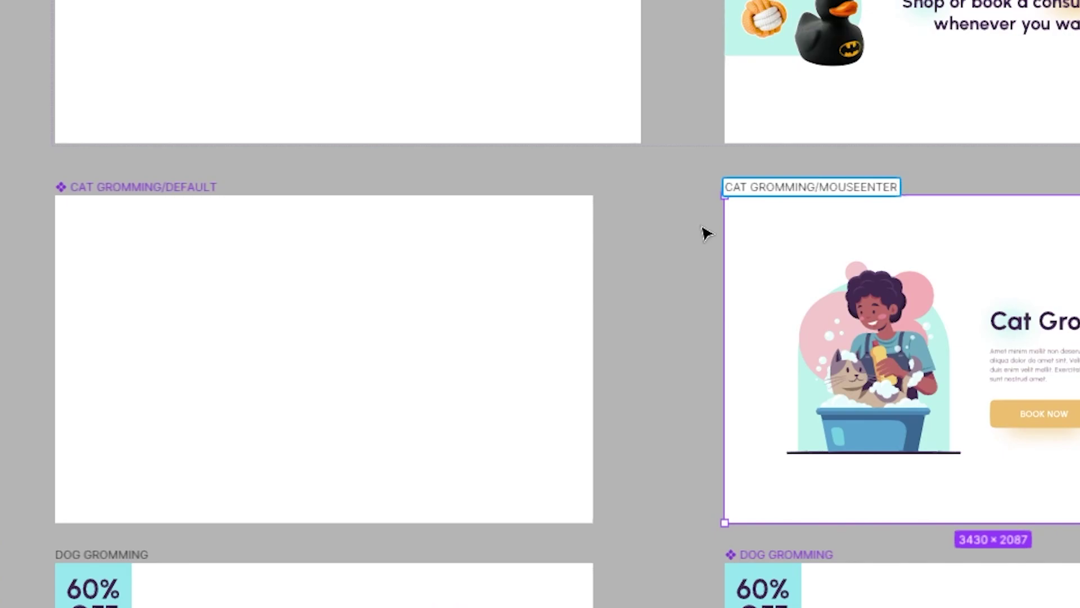
left_click(707, 234)
Set the opacity of the "60% OFF" text in the first-column DOG GROMMING frame to 0 and collapse the blue ribbon behind it out of view
scroll(617, 395, "down", 3)
left_click(238, 270)
left_click(1076, 278)
type("0")
left_click(248, 306)
left_click(248, 273)
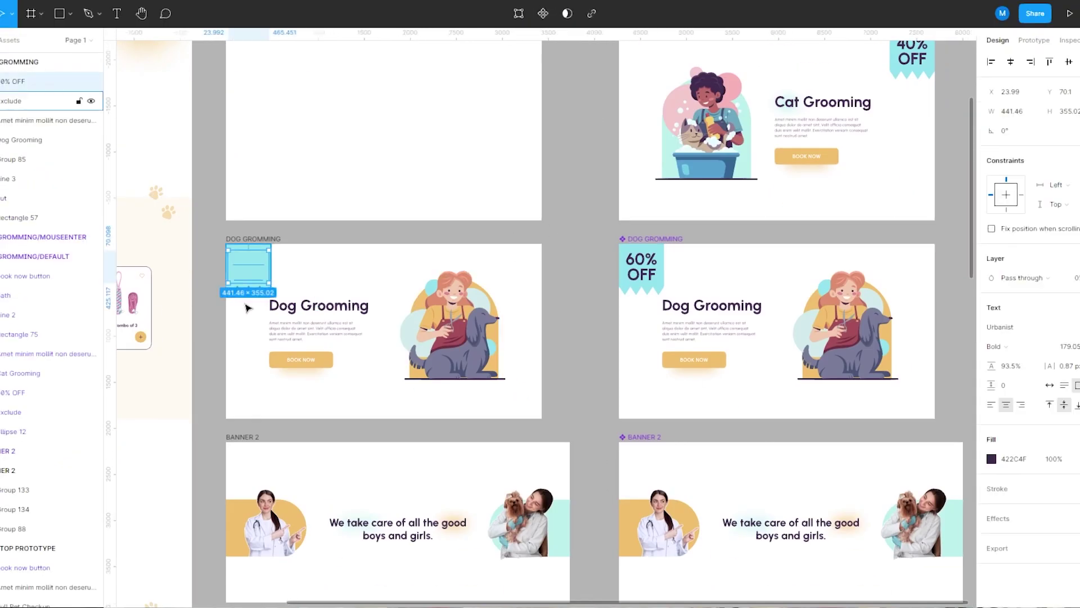
left_click(248, 307)
left_click(257, 290)
Move the Dog Grooming heading, description and BOOK NOW button together out past the left edge of the first-column DOG GROMMING frame
left_click_drag(256, 294, 334, 411)
key("ctrl+z")
key("shift+Left")
key("shift+Left")
key("shift+Left")
key("shift+Left")
key("shift+Left")
key("shift+Left")
key("shift+Left")
key("shift+Left")
key("shift+Left")
key("shift+Left")
key("shift+Left")
key("shift+Left")
key("shift+Left")
key("shift+Left")
key("shift+Left")
key("shift+Left")
key("shift+Left")
key("shift+Left")
Shrink the first-column dog-grooming illustration and its arched background around their centre to 1 × 1, and move the ground line out of the frame
scroll(434, 314, "up", 1)
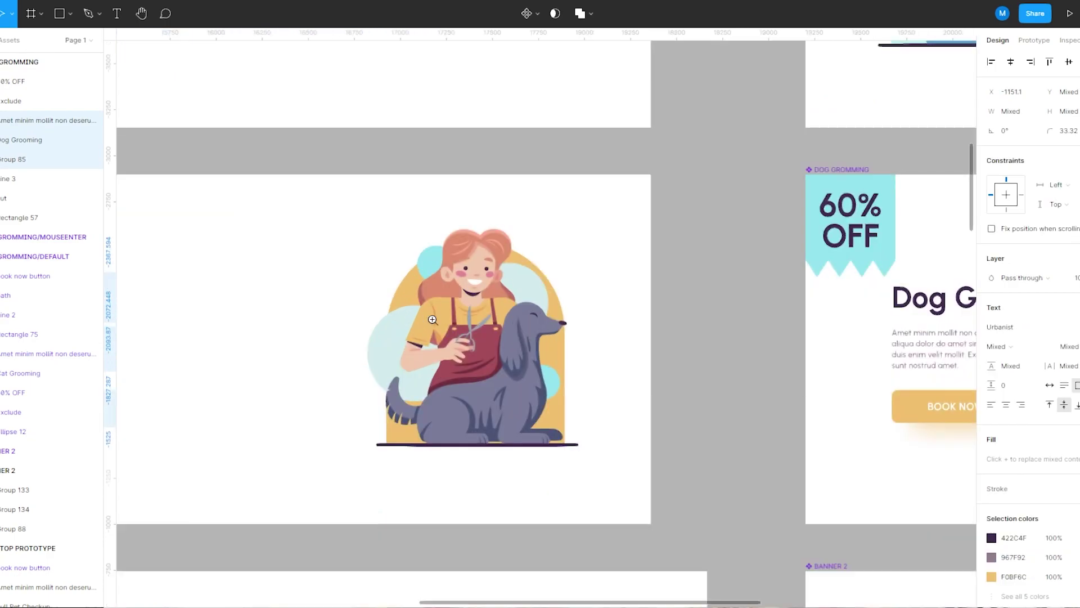
left_click_drag(336, 218, 614, 395)
left_click_drag(569, 446, 483, 351)
scroll(481, 346, "up", 3)
left_click_drag(563, 465, 393, 281)
key("ctrl+plus")
key("ctrl+plus")
key("ctrl+plus")
left_click_drag(465, 364, 411, 310)
key("ctrl+plus")
key("ctrl+plus")
left_click_drag(492, 417, 477, 400)
scroll(477, 400, "down", 6)
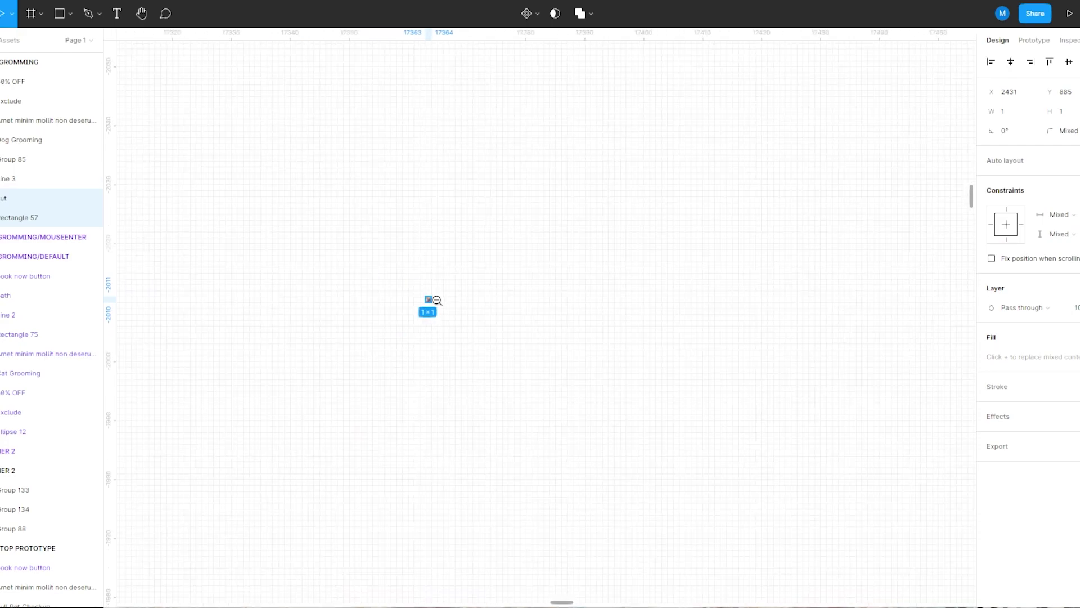
left_click(481, 363)
Make the first-column DOG GROMMING frame a component named DOG GROMMING/DEFAULT and rename its second-column counterpart DOG GROMMING/MOUSEENTER
left_click(278, 219)
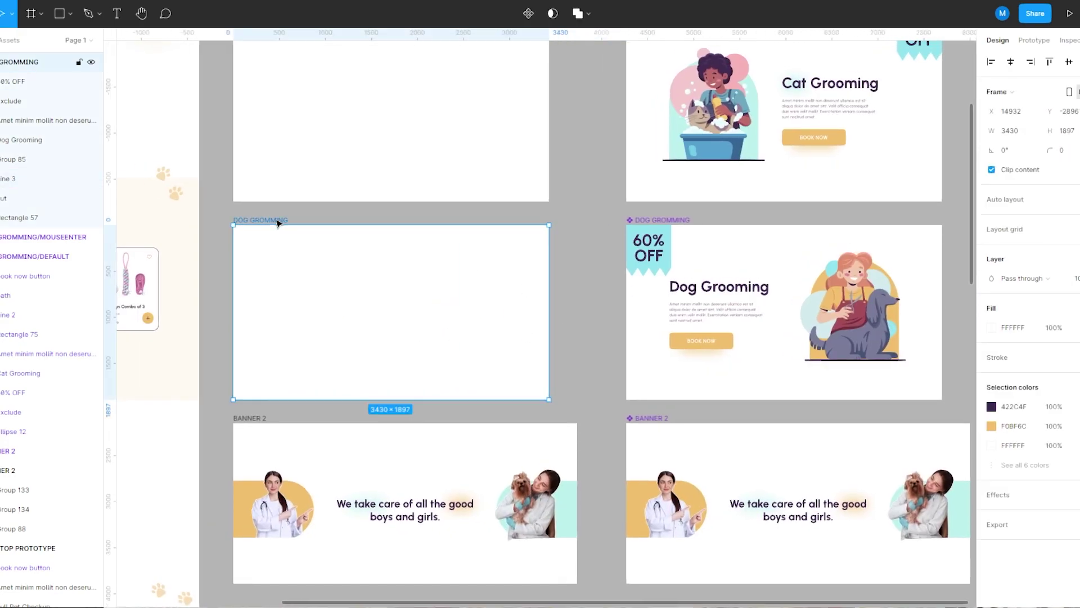
left_click(680, 219)
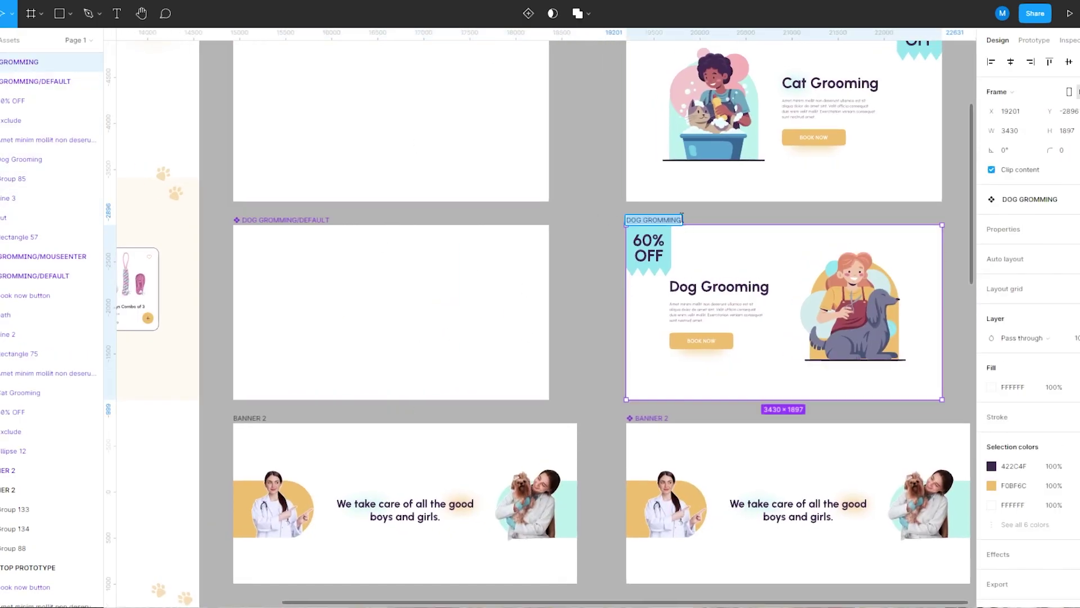
left_click(588, 236)
Move the vet image with its orange shape out past the left edge of the first-column BANNER 2 frame
scroll(585, 242, "down", 4)
left_click(79, 509)
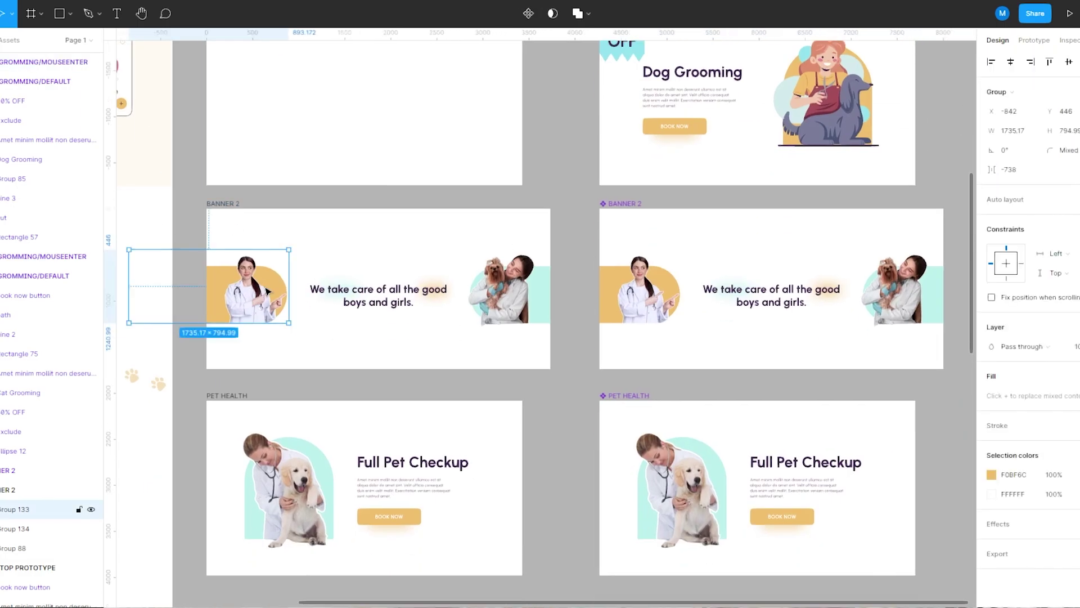
key("shift+Left")
key("shift+Left")
key("shift+Left")
key("shift+Left")
key("shift+Left")
key("shift+Left")
key("shift+Left")
key("shift+Left")
key("shift+Left")
key("shift+Left")
Move the image of the woman holding a dog, with its mint shape, out past the right edge of the first-column BANNER 2 frame
left_click(522, 292)
key("shift+Right")
key("shift+Right")
key("shift+Right")
key("shift+Right")
key("shift+Right")
key("shift+Right")
key("shift+Right")
key("shift+Right")
key("shift+Right")
key("shift+Right")
key("shift+Right")
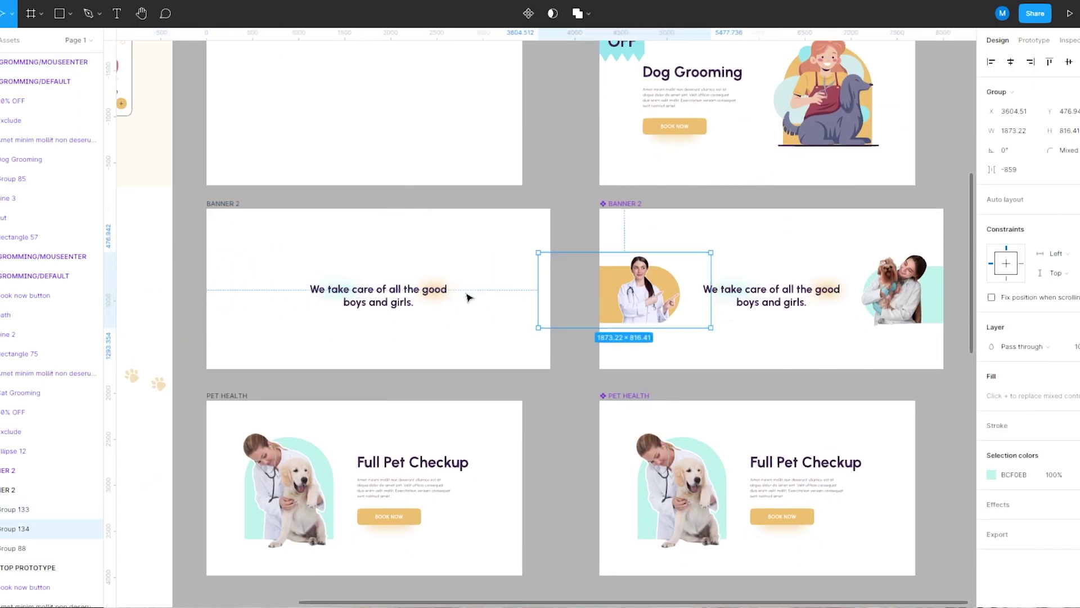
Set the layer opacity of the "We take care of all the good boys and girls." group in the first-column BANNER 2 frame to 0
left_click(428, 294)
left_click(1075, 326)
type("0")
left_click(576, 247)
Rename the first-column banner frame BANNER 2/DEFAULT and the second-column component BANNER 2/MOUSEENTER
double_click(223, 204)
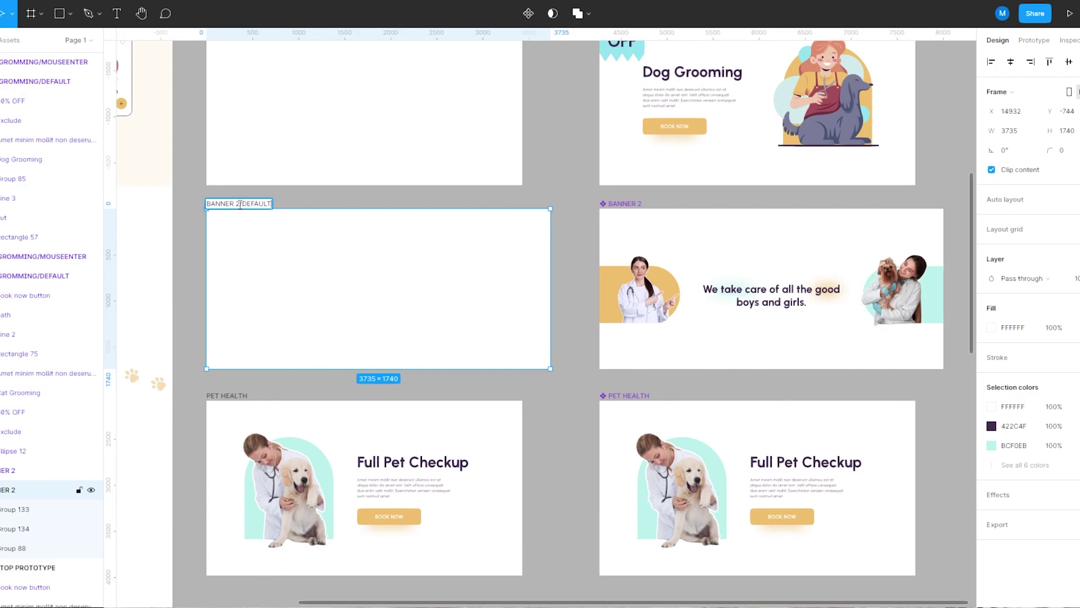
double_click(634, 204)
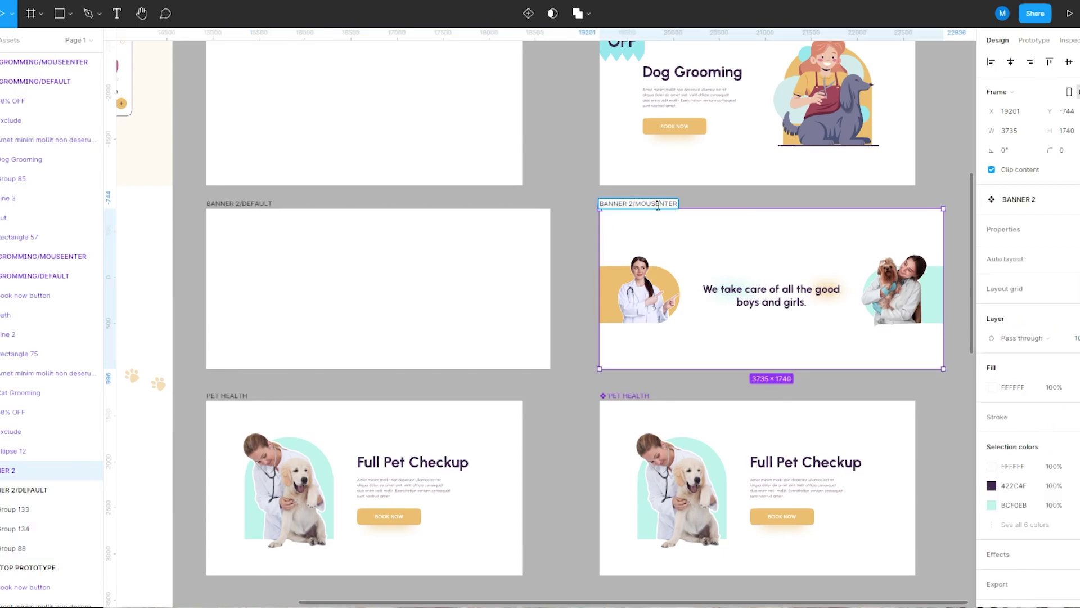
left_click(585, 246)
Delete the contents of the first-column PET HEALTH frame and the whole second-column PET HEALTH component
scroll(584, 280, "up", 1)
scroll(583, 279, "down", 2)
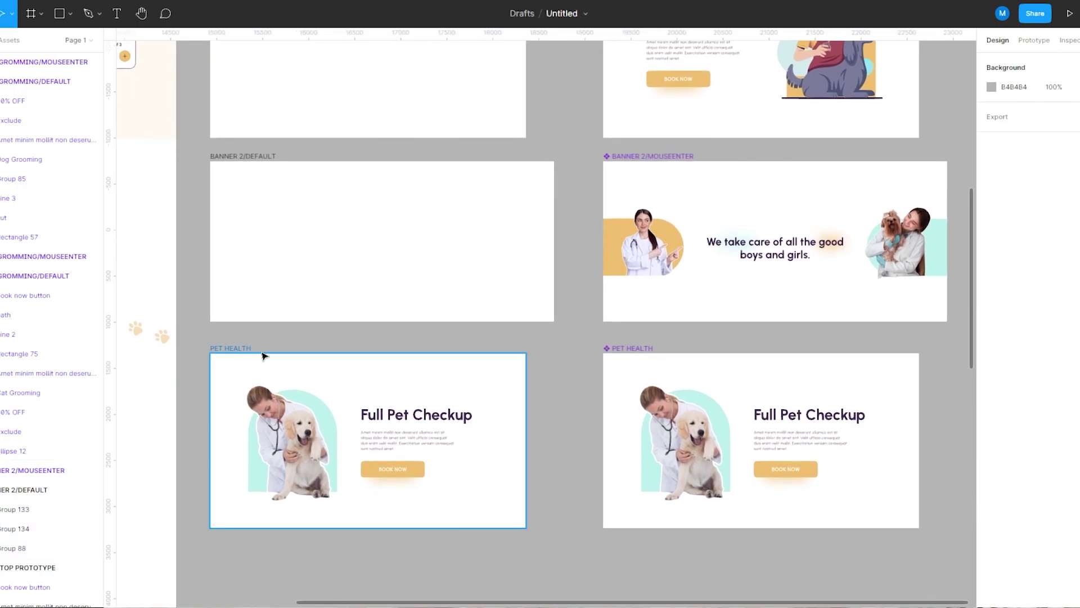
left_click_drag(383, 401, 442, 519)
scroll(441, 518, "down", 2)
left_click(474, 436)
scroll(409, 473, "up", 2)
left_click_drag(409, 473, 419, 374)
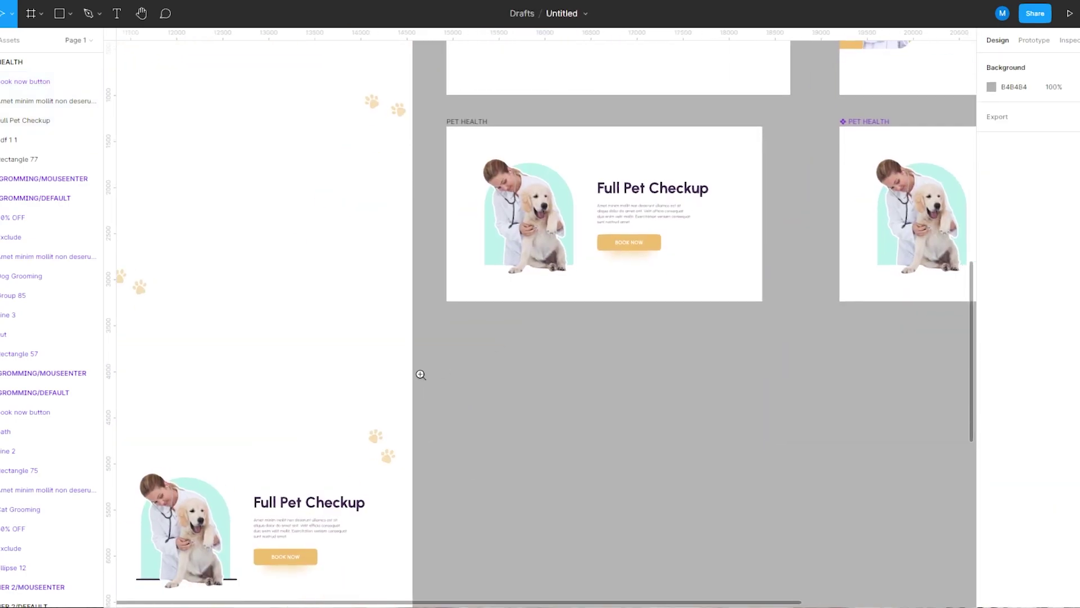
scroll(491, 366, "down", 2)
left_click(510, 290)
left_click_drag(477, 327, 619, 276)
key("Delete")
left_click(689, 240)
key("Delete")
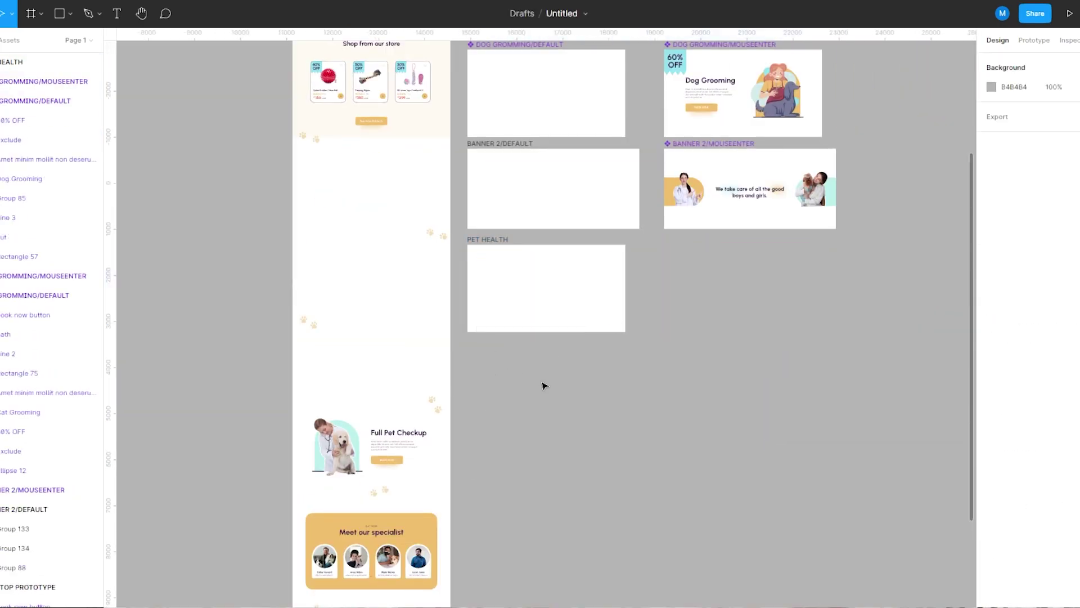
Move the Full Pet Checkup section with its ground line from the desktop page into the empty PET HEALTH frame and duplicate that frame into the second column
left_click_drag(298, 485, 452, 431)
left_click_drag(260, 421, 414, 480)
mouse_move(392, 437)
left_mouse_down()
mouse_move(573, 281)
mouse_move(530, 292)
left_mouse_up()
scroll(573, 280, "up", 3)
left_click_drag(388, 204, 840, 217)
Move the Full Pet Checkup heading, description and BOOK NOW button together out past the right edge of the first-column PET HEALTH frame
left_click_drag(356, 250, 477, 395)
left_click_drag(504, 246, 588, 360)
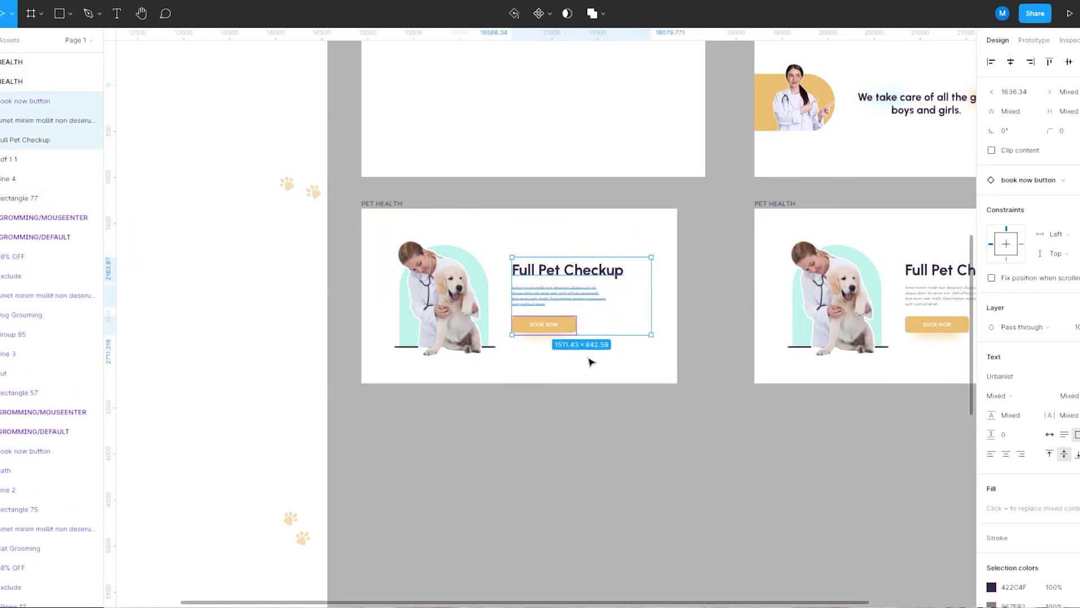
key("shift+Right")
key("shift+Right")
key("shift+Right")
key("shift+Right")
key("shift+Right")
key("shift+Right")
key("shift+Right")
key("shift+Right")
key("shift+Right")
key("shift+Right")
key("shift+Right")
key("shift+Right")
key("shift+Right")
key("shift+Right")
key("shift+Right")
key("shift+Right")
key("shift+Right")
key("shift+Right")
key("shift+Right")
key("shift+Right")
key("shift+Right")
key("shift+Right")
key("shift+Right")
key("shift+Right")
key("shift+Right")
key("shift+Right")
key("shift+Right")
key("shift+Right")
key("shift+Right")
Shrink the first-column vet-and-puppy image and its arched background around their centre until out of sight, and move the ground line out of the frame
left_click(382, 288)
scroll(383, 288, "up", 3)
left_click_drag(304, 217, 563, 341)
left_click_drag(618, 432, 536, 340)
scroll(512, 298, "up", 5)
left_click_drag(608, 462, 460, 285)
scroll(485, 326, "up", 5)
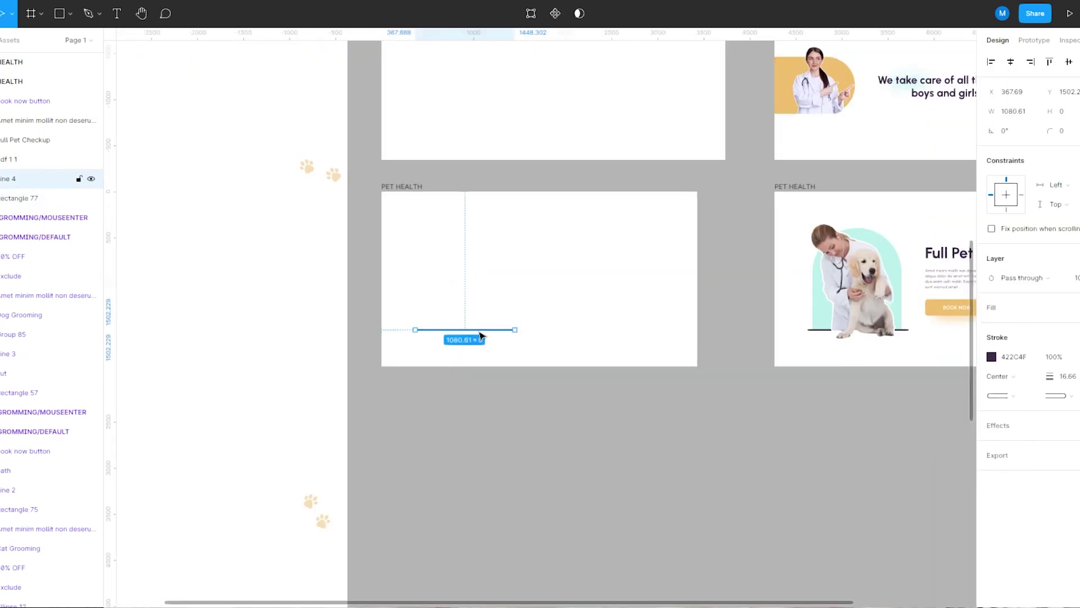
Rename the first-column pet health frame PET HEALTH/DEFAULT and its second-column copy PET HEALTH/MOUSEENTER
left_click(414, 186)
type("/DEFAULT")
double_click(803, 187)
type("/MOUSEENTER")
left_click(743, 280)
Turn the PET HEALTH/DEFAULT, PET HEALTH/MOUSEENTER and BANNER 2/DEFAULT frames into separate components
left_click(332, 376)
left_click(528, 14)
left_click(726, 376)
left_click(528, 13)
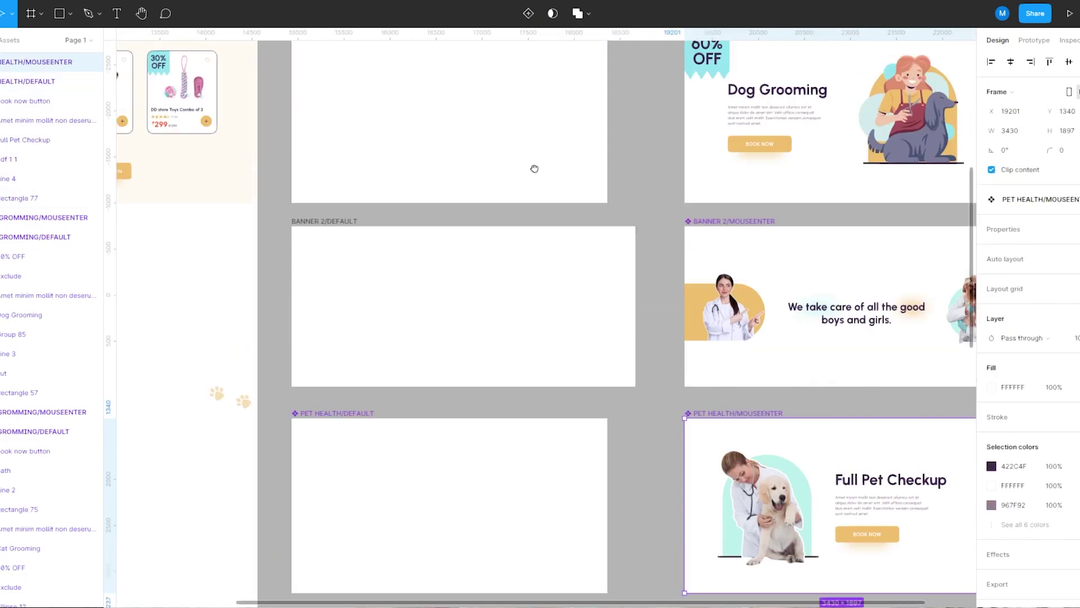
left_click(332, 353)
Combine the CAT GROMMING/DEFAULT and CAT GROMMING/MOUSEENTER components as variants of one component set
scroll(500, 117, "down", 3)
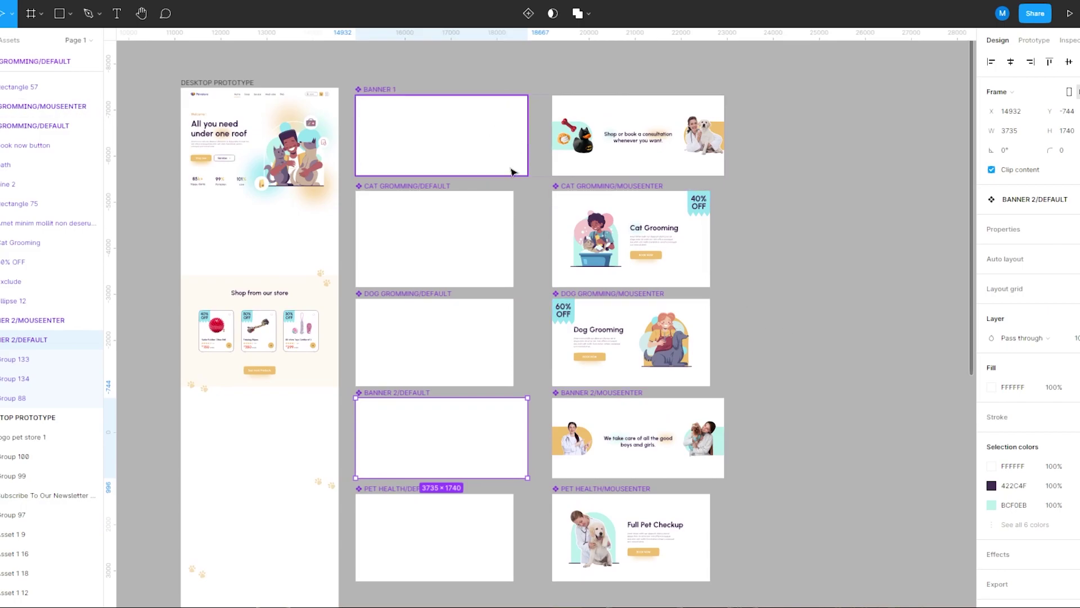
left_click(410, 192)
left_click(633, 194, "shift")
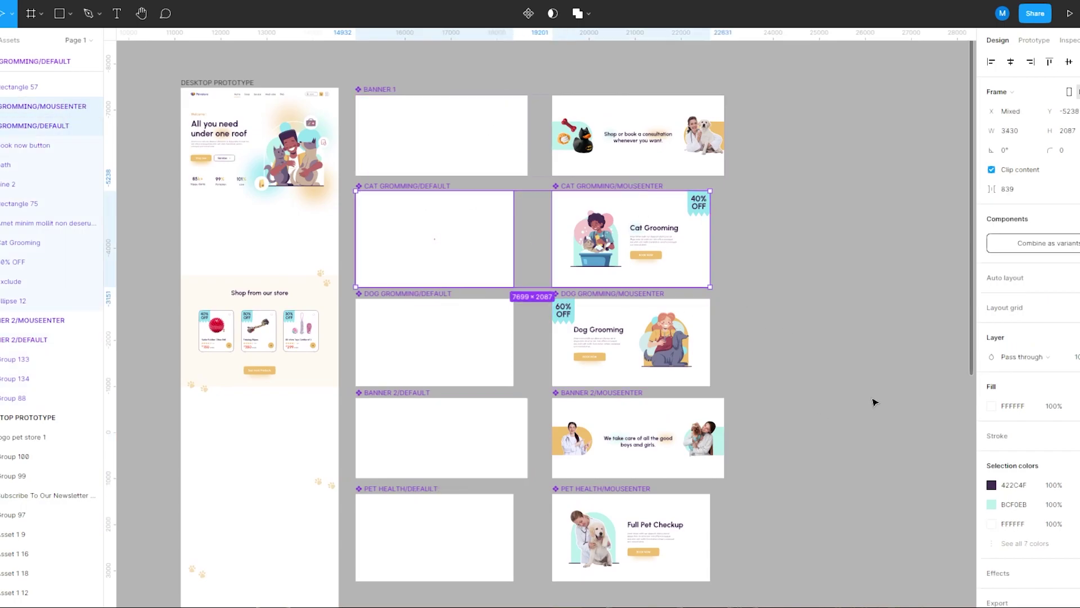
left_click(993, 249)
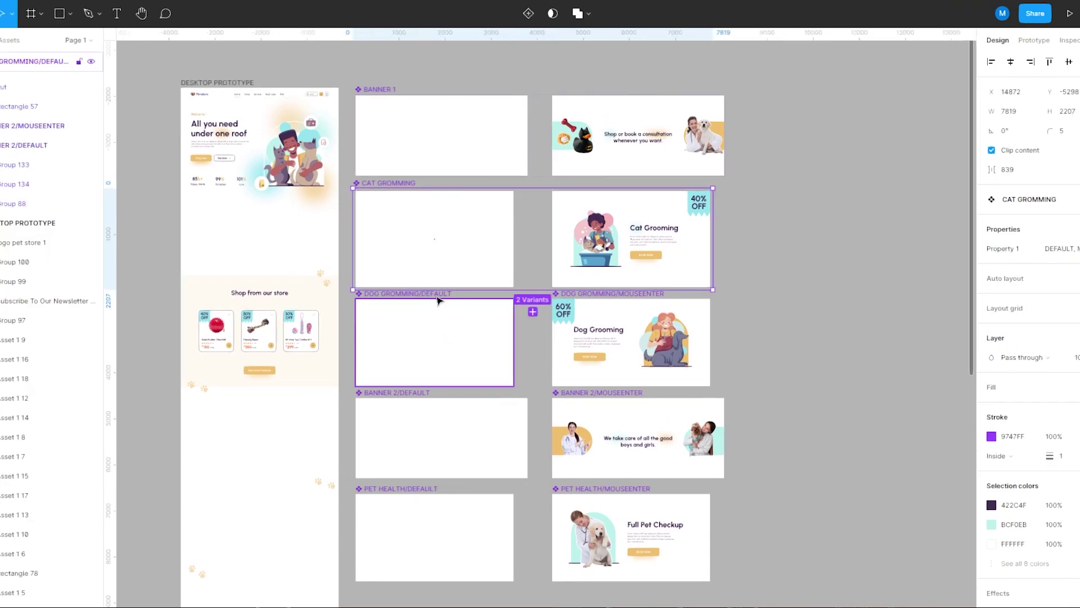
Combine the DOG GROMMING, BANNER 2 and PET HEALTH default and mouse-enter components as variants, one component set per pair
left_click(395, 296)
left_click(586, 294, "shift")
left_click(1016, 247)
left_click(371, 393)
left_click(580, 395, "shift")
left_click(1025, 246)
left_click(397, 488)
left_click(618, 489, "shift")
left_click(1020, 245)
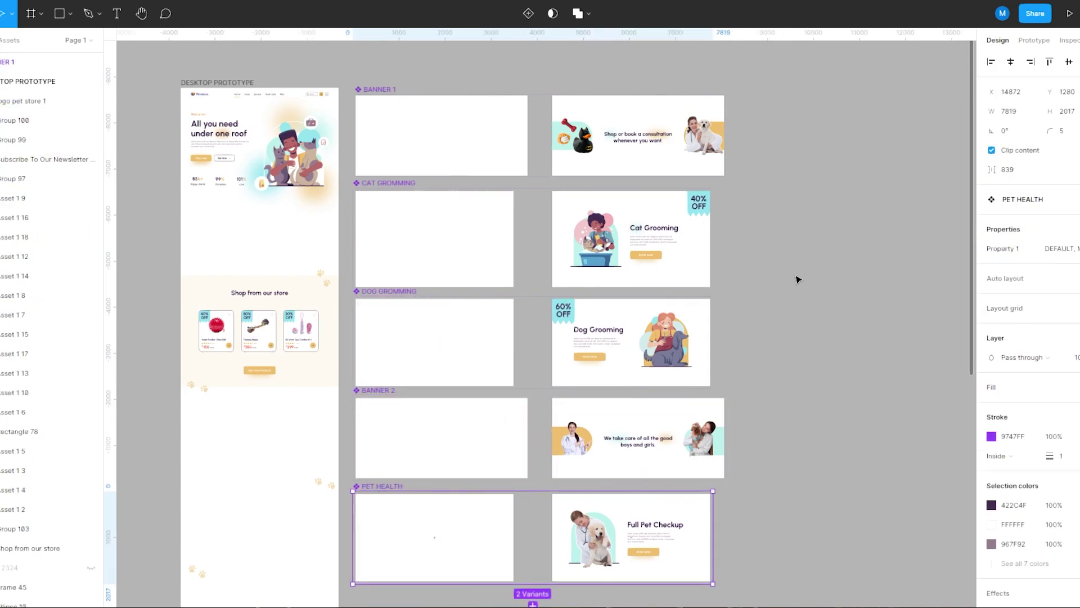
Add a BANNER 1 interaction that changes DEFAULT to MOUSEENTER on Mouse enter, animated with Smart animate
scroll(541, 90, "up", 4)
left_click(1038, 44)
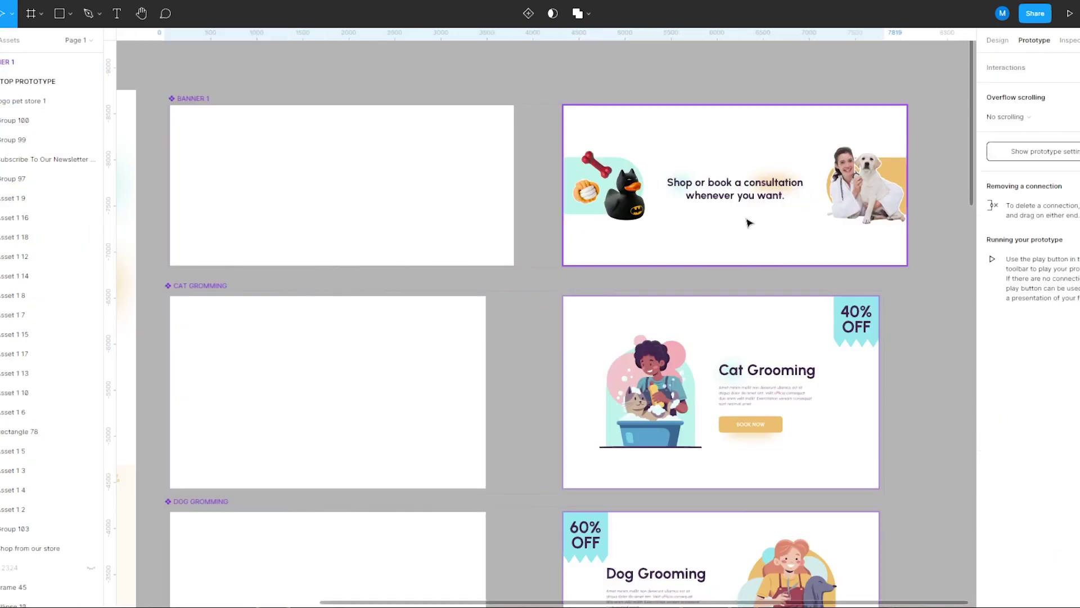
left_click(413, 194)
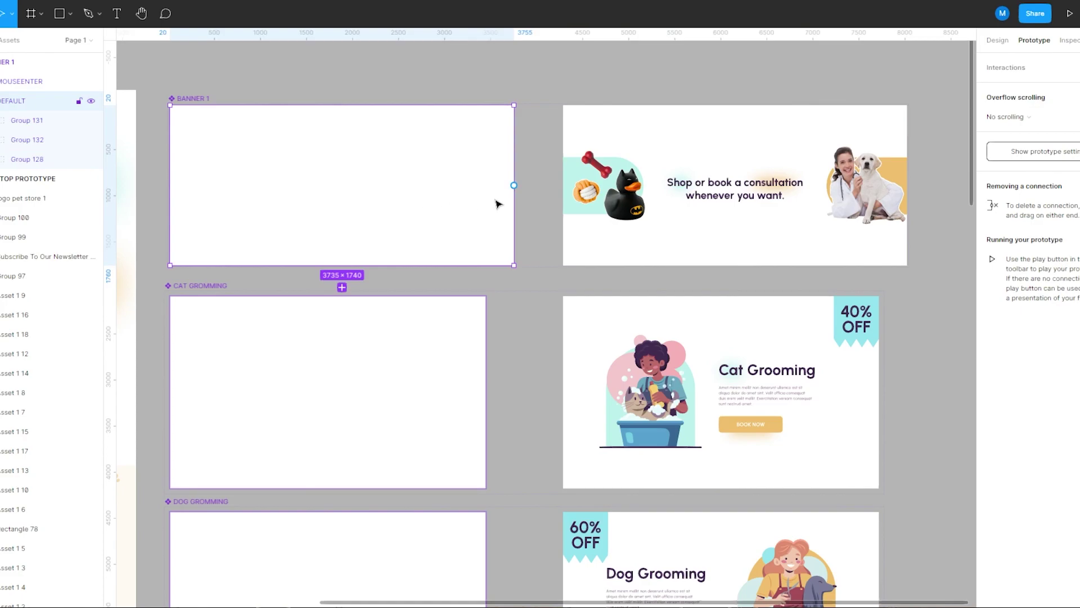
left_click_drag(513, 185, 574, 193)
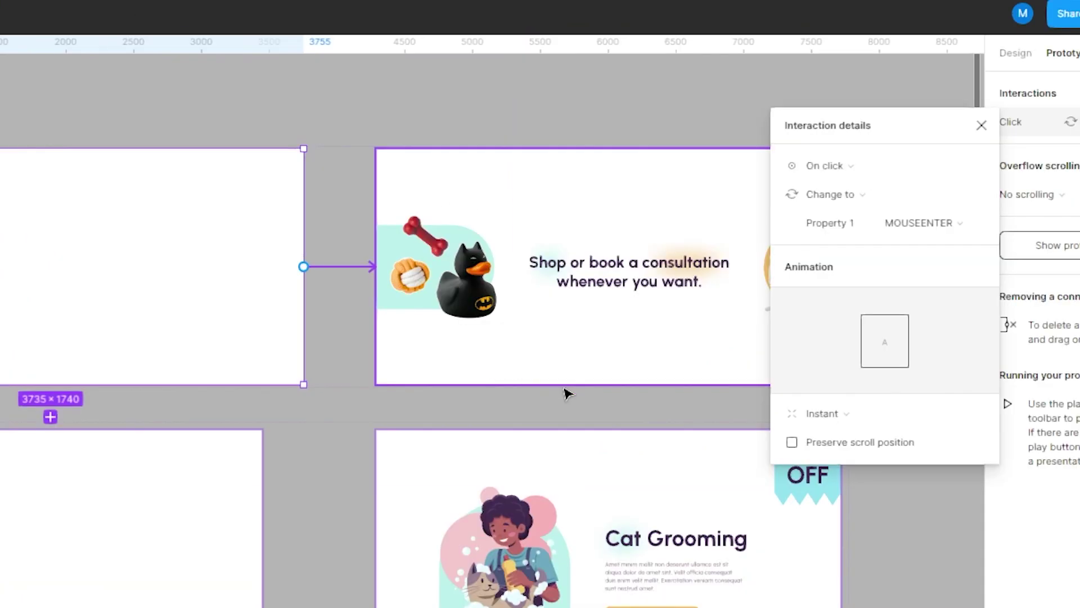
left_click(889, 118)
left_click(866, 288)
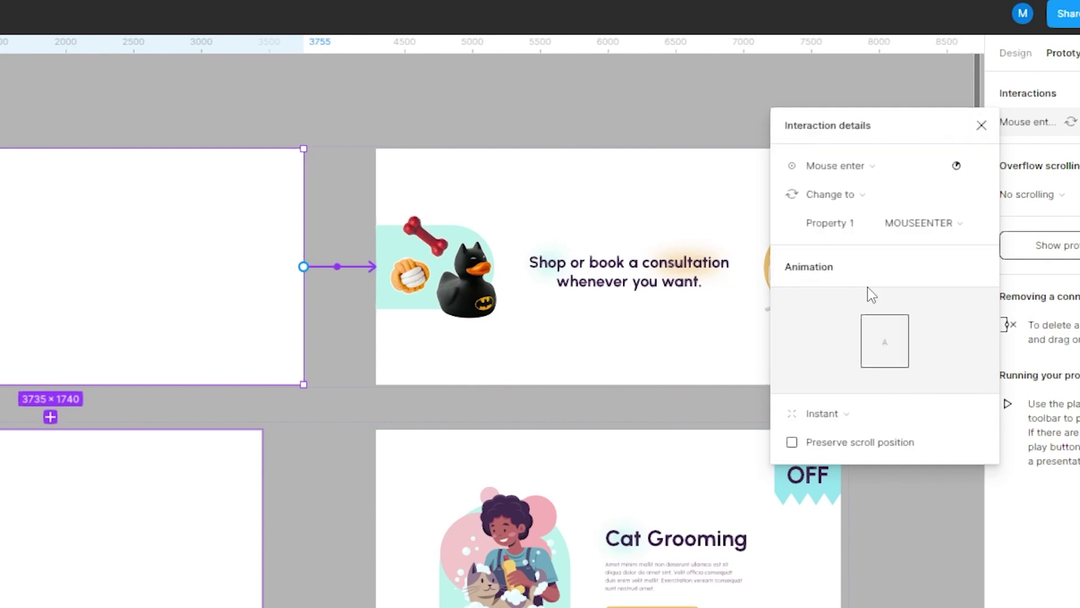
left_click(835, 420)
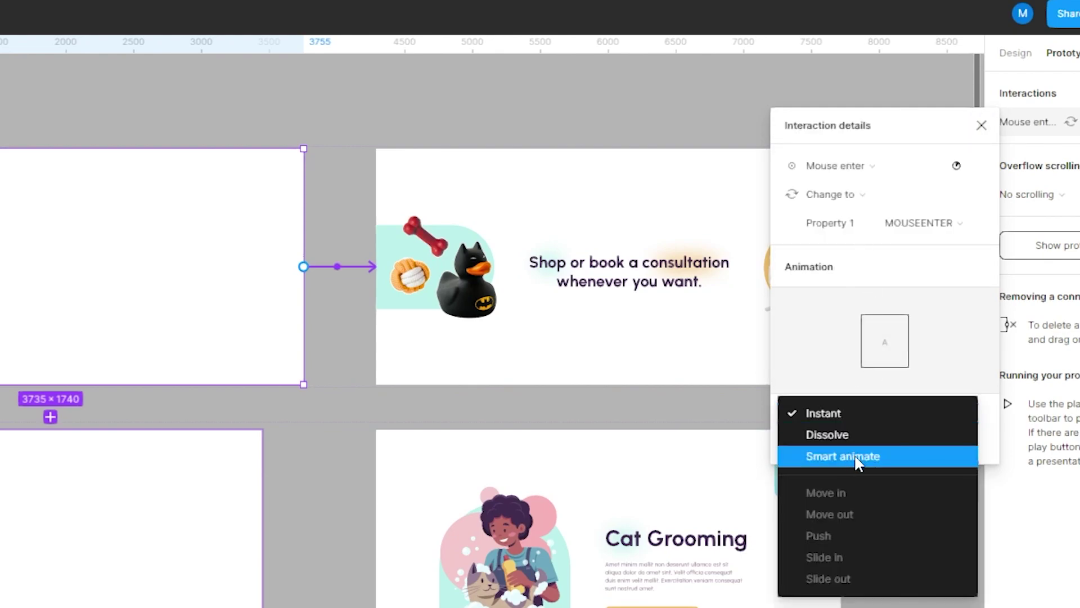
left_click(858, 458)
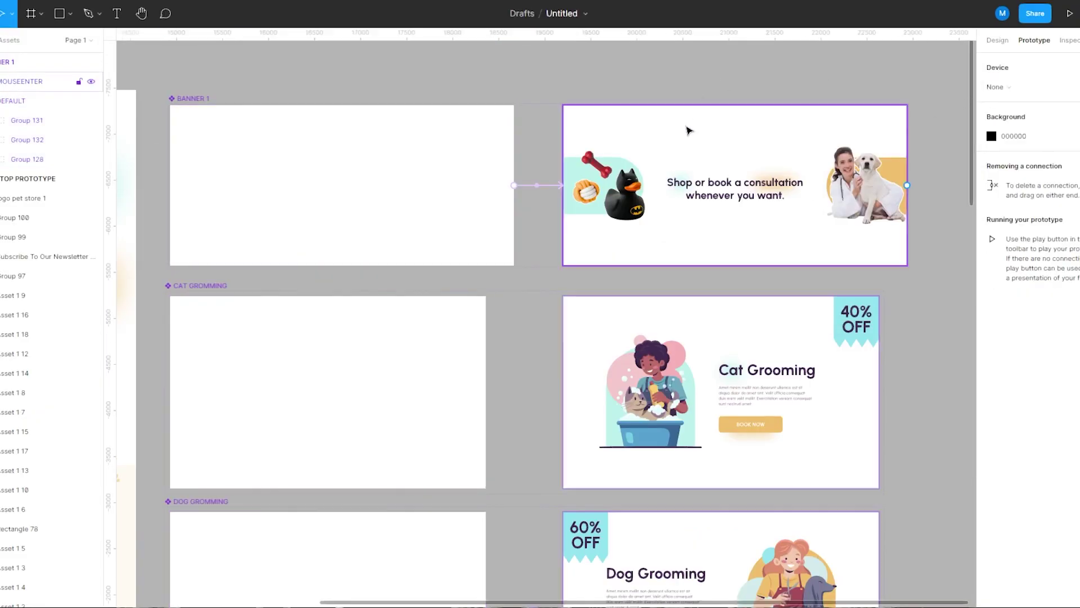
Place a BANNER 1 instance in the DESKTOP PROTOTYPE frame below the hero, at Y 2335, centred horizontally and behind the paw prints
left_click(997, 40)
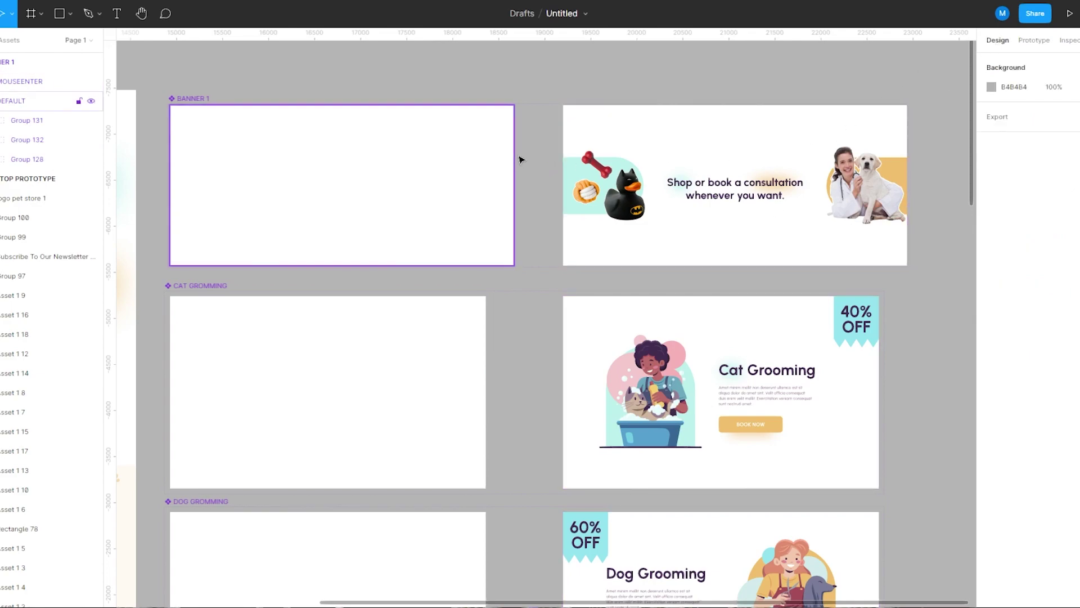
scroll(471, 191, "left", 8)
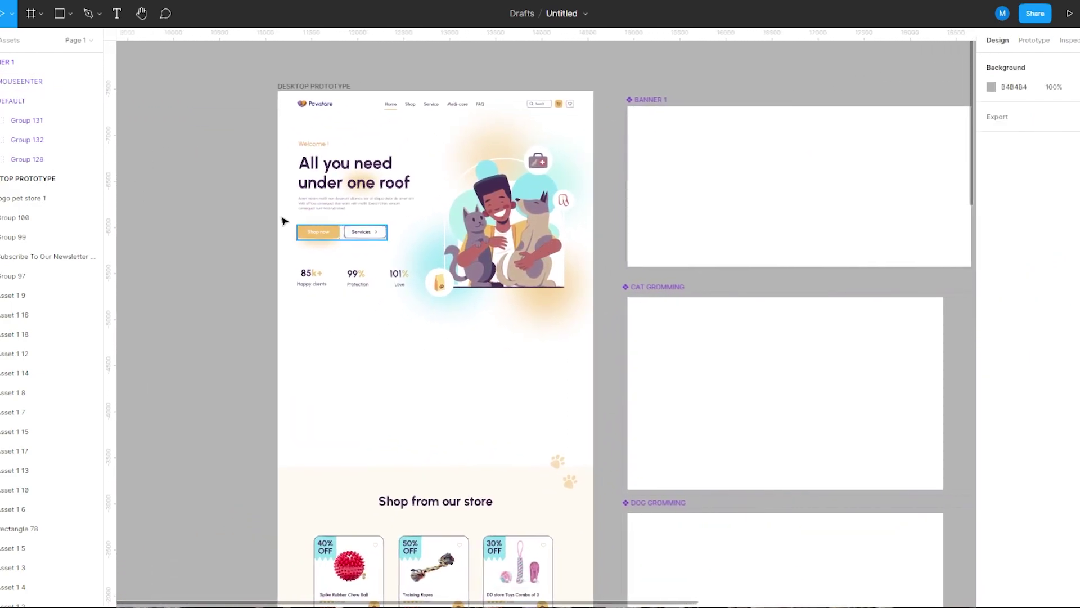
left_click(11, 40)
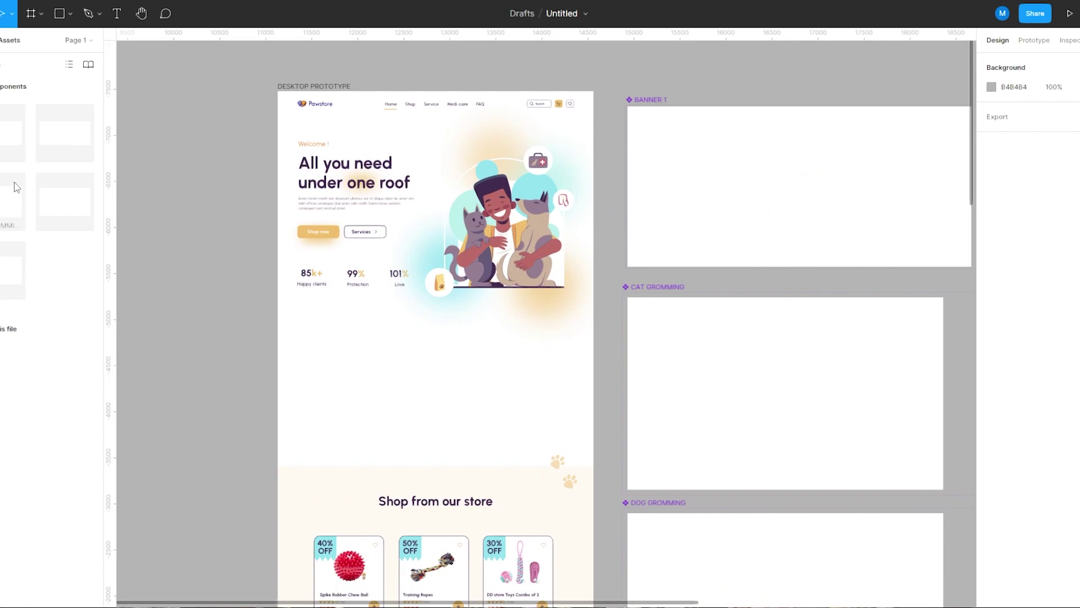
left_click_drag(158, 248, 456, 401)
left_click_drag(482, 328, 479, 390)
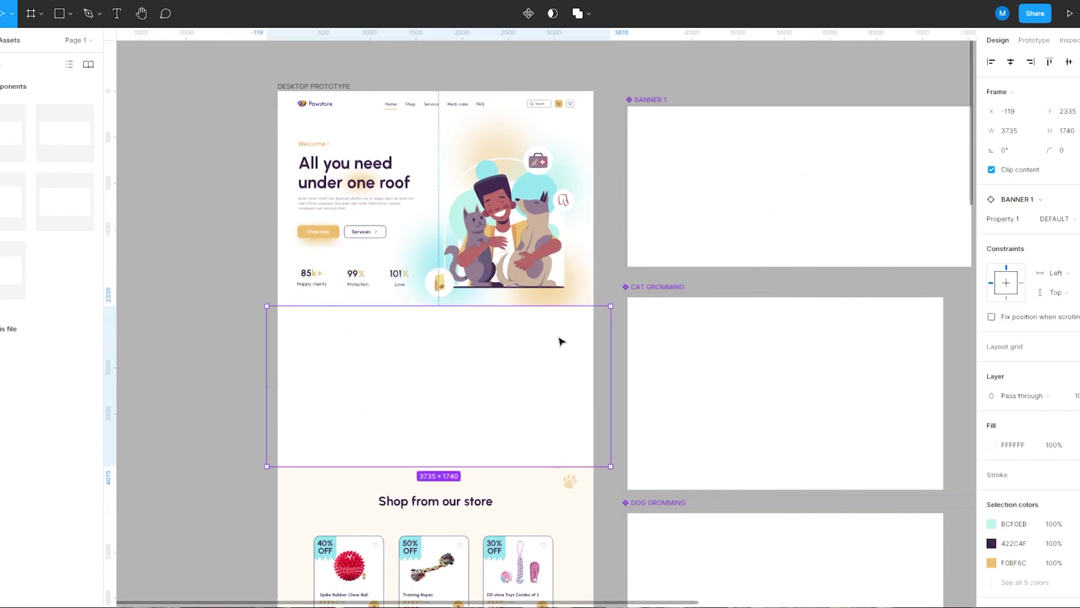
left_click(1013, 68)
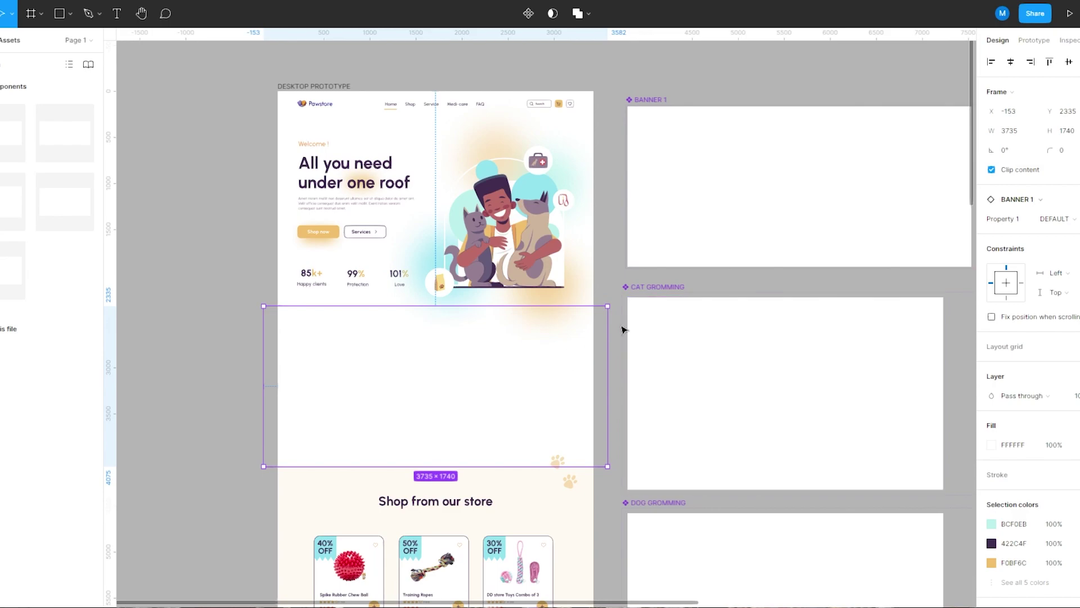
Try the MOUSEENTER variant on the placed banner instance, and return it to DEFAULT
left_click(1065, 221)
left_click(1063, 239)
left_click(1067, 221)
left_click(1064, 208)
Play the DESKTOP PROTOTYPE frame scaled to the screen width and examine how the first banner behaves
left_click(317, 86)
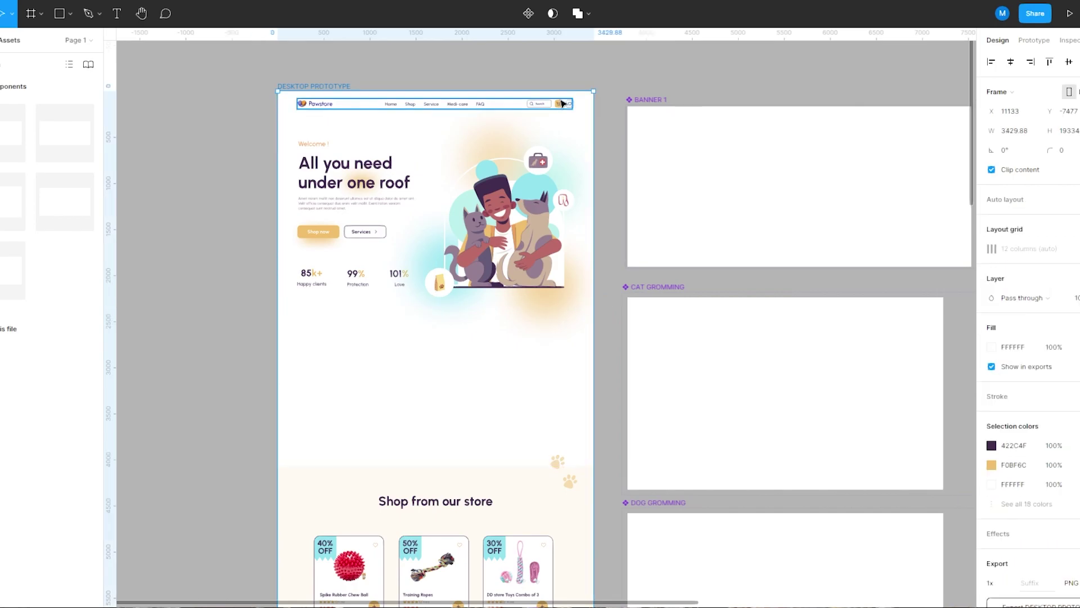
left_click(1069, 15)
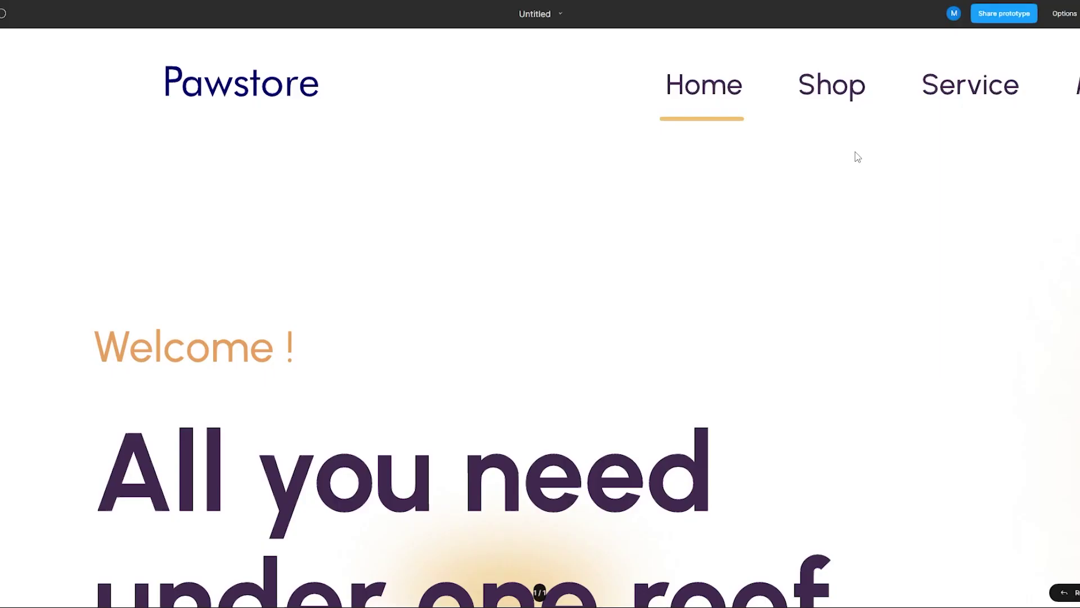
left_click(1065, 19)
left_click(1011, 73)
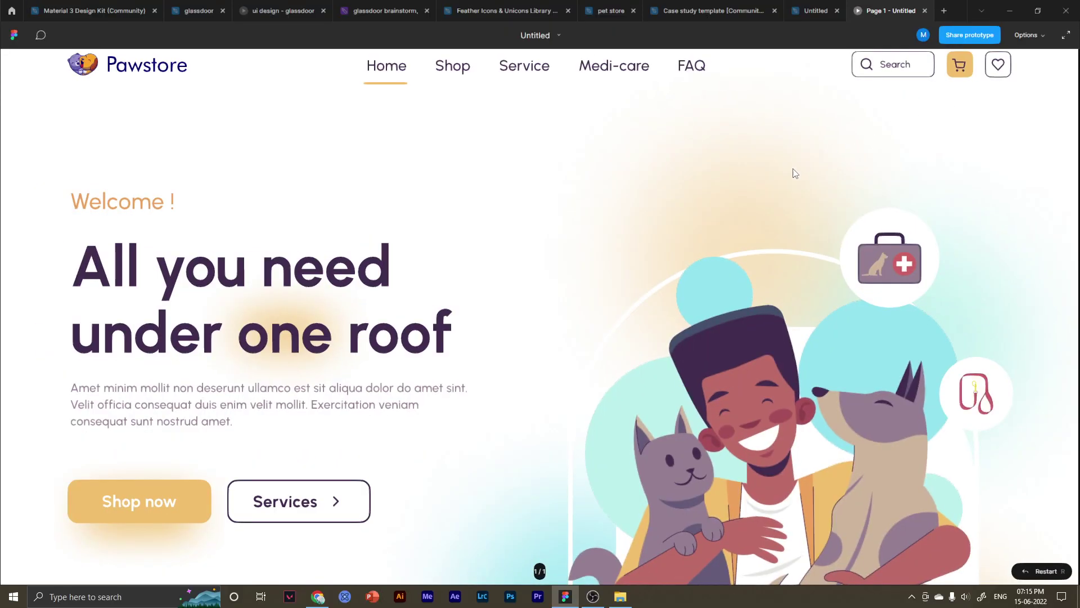
scroll(765, 210, "down", 8)
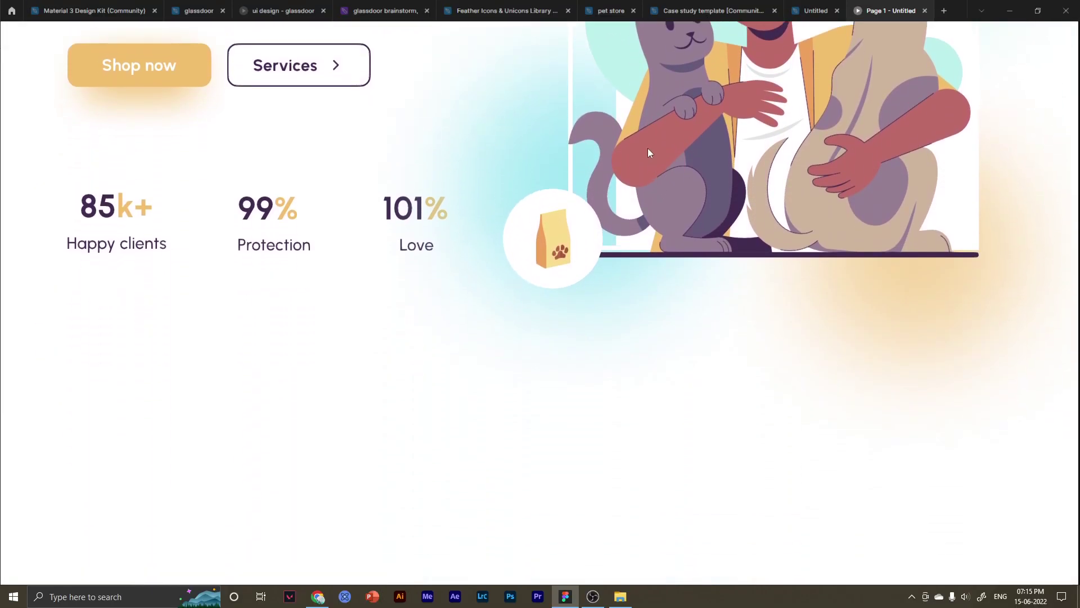
scroll(648, 152, "down", 3)
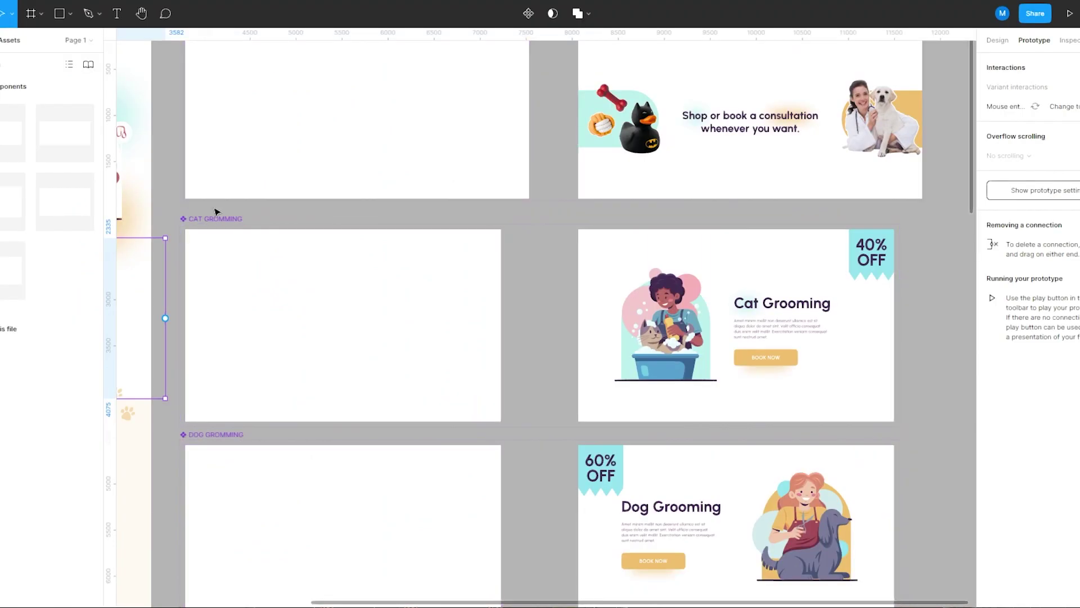
Add a CAT GROMMING interaction that changes DEFAULT to MOUSEENTER on Mouse enter, using Smart animate with Ease out, 300 ms
left_click(217, 212)
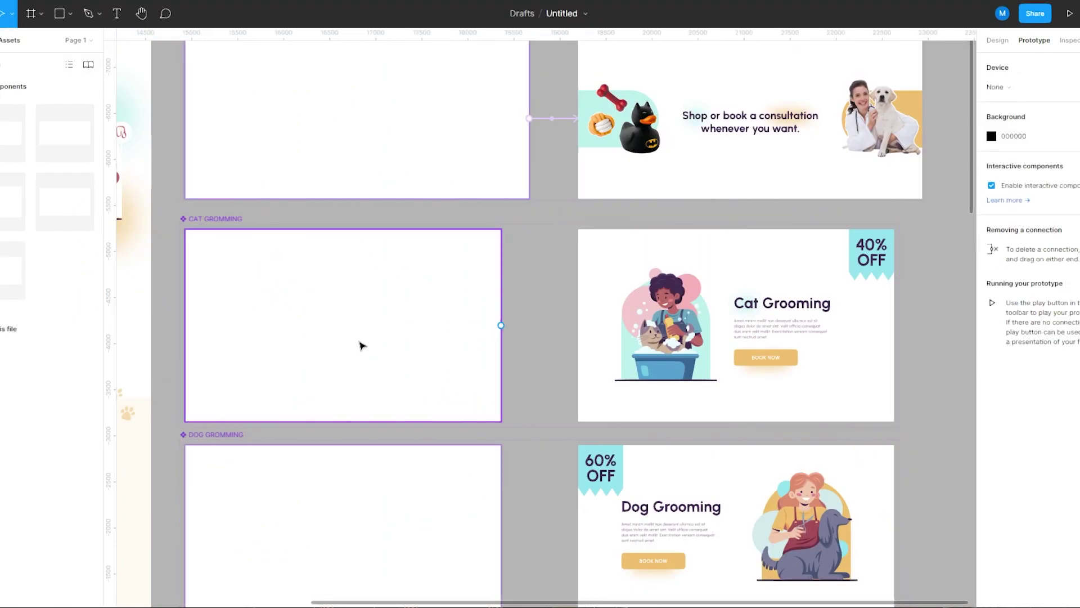
left_click_drag(501, 327, 596, 332)
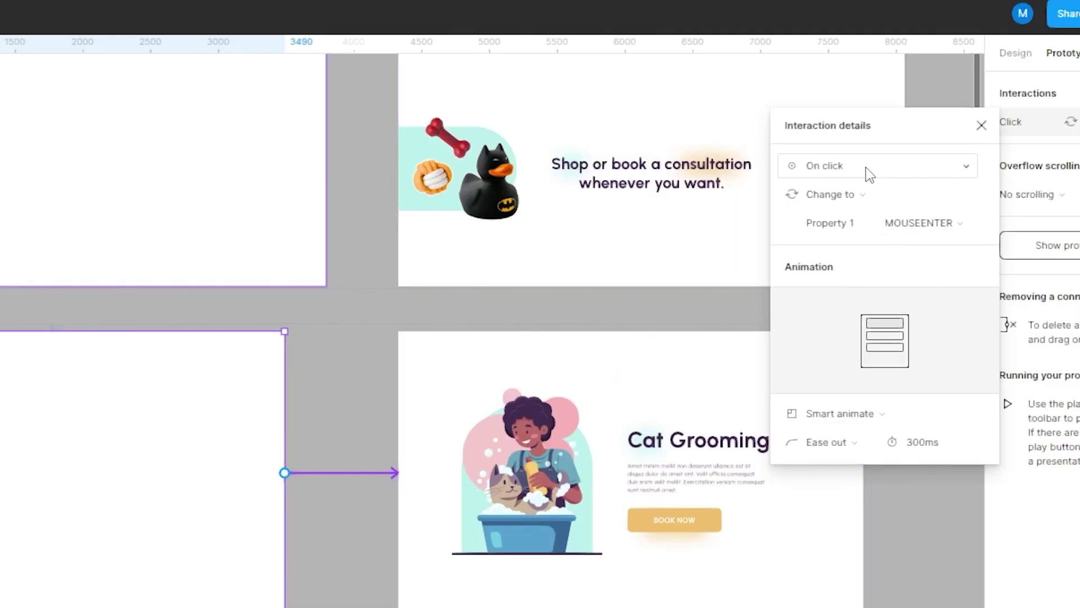
left_click(866, 167)
left_click(876, 304)
left_click(844, 165)
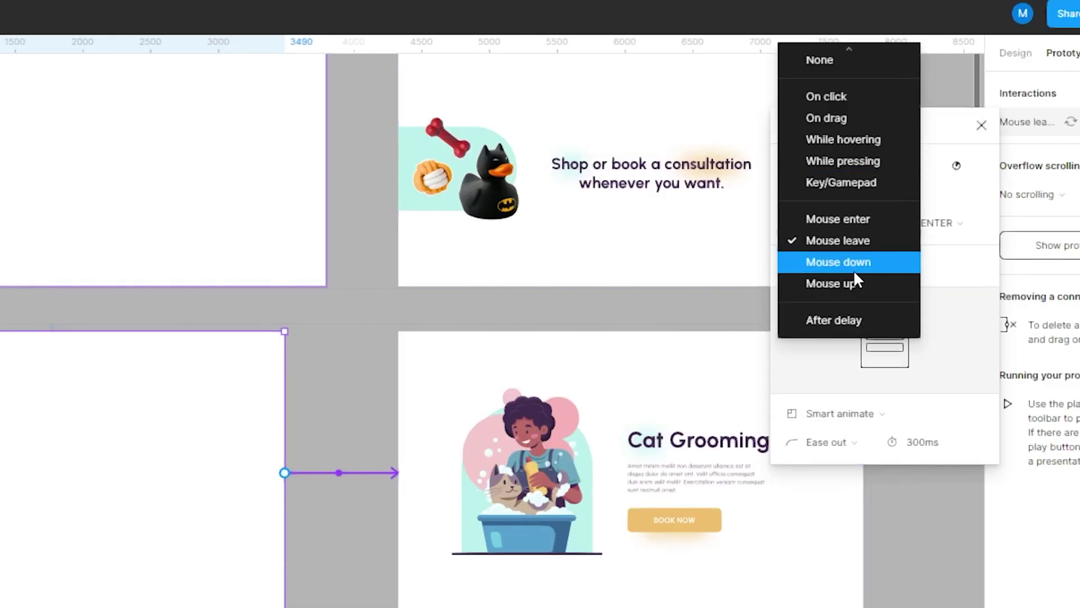
left_click(845, 220)
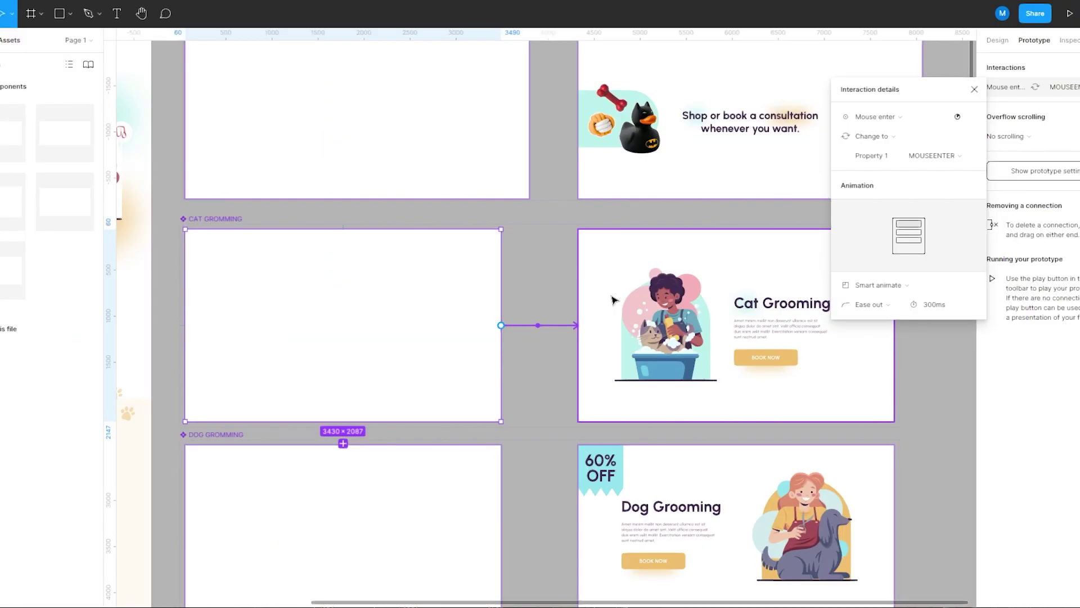
Add a return interaction on the cat grooming MOUSEENTER variant, changing it to DEFAULT on Mouse leave with Smart animate
left_click(614, 300)
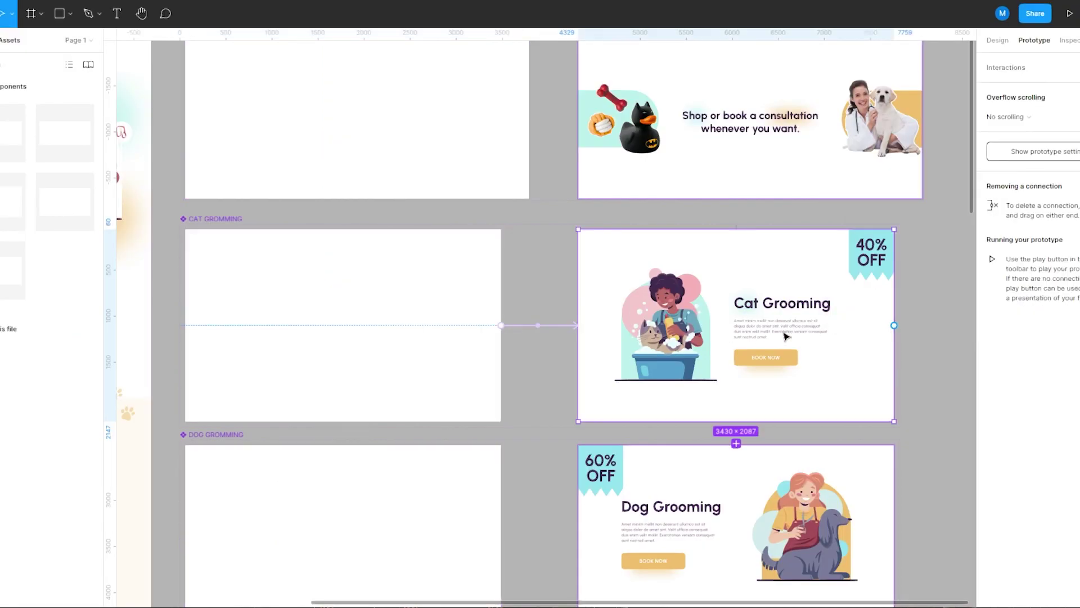
left_click_drag(894, 325, 478, 369)
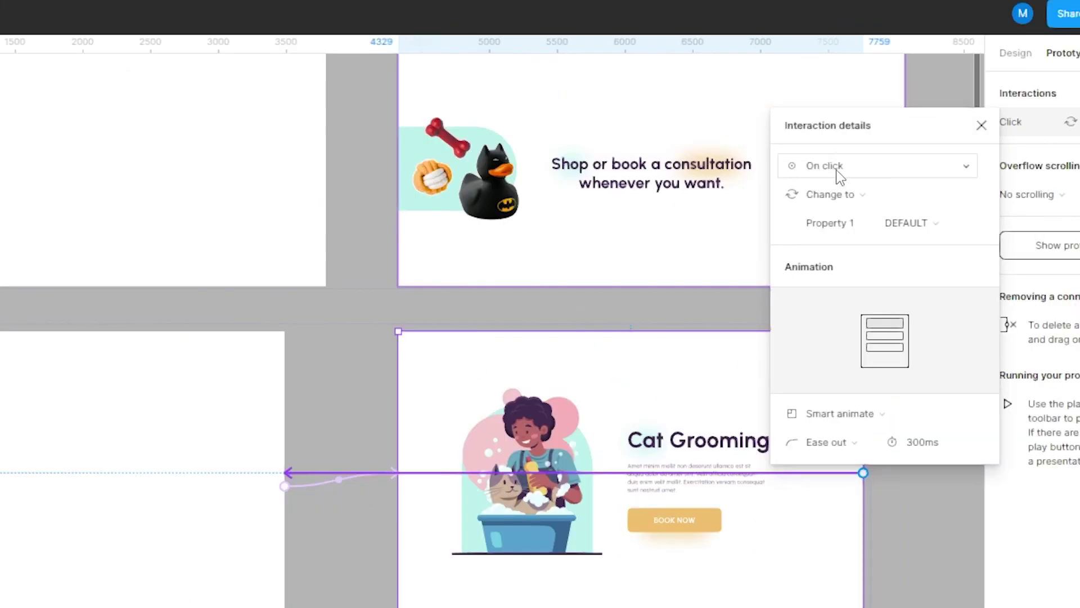
left_click(840, 176)
left_click(799, 314)
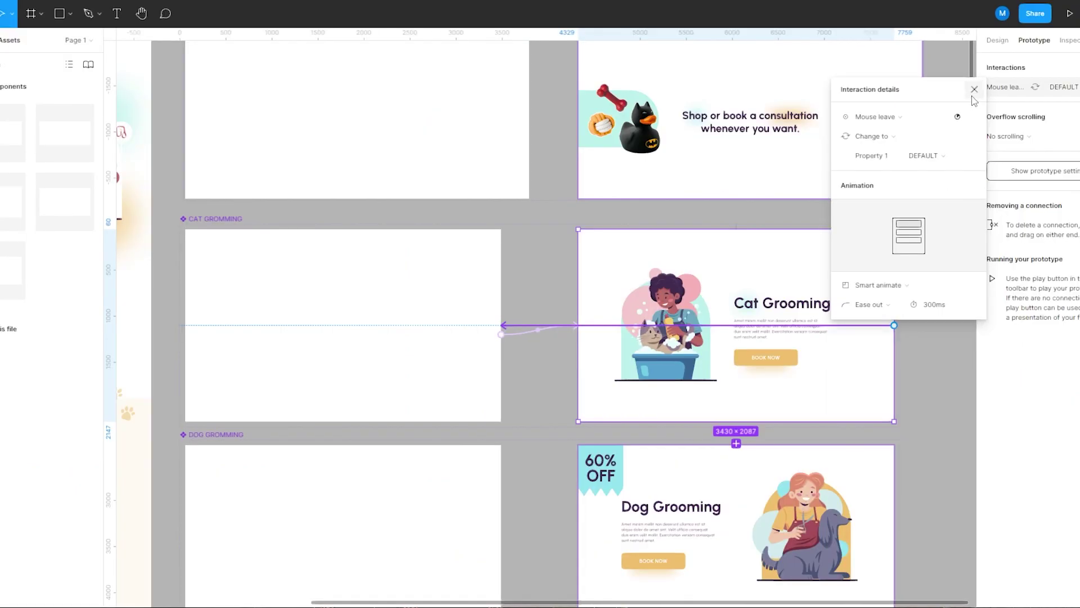
left_click(973, 89)
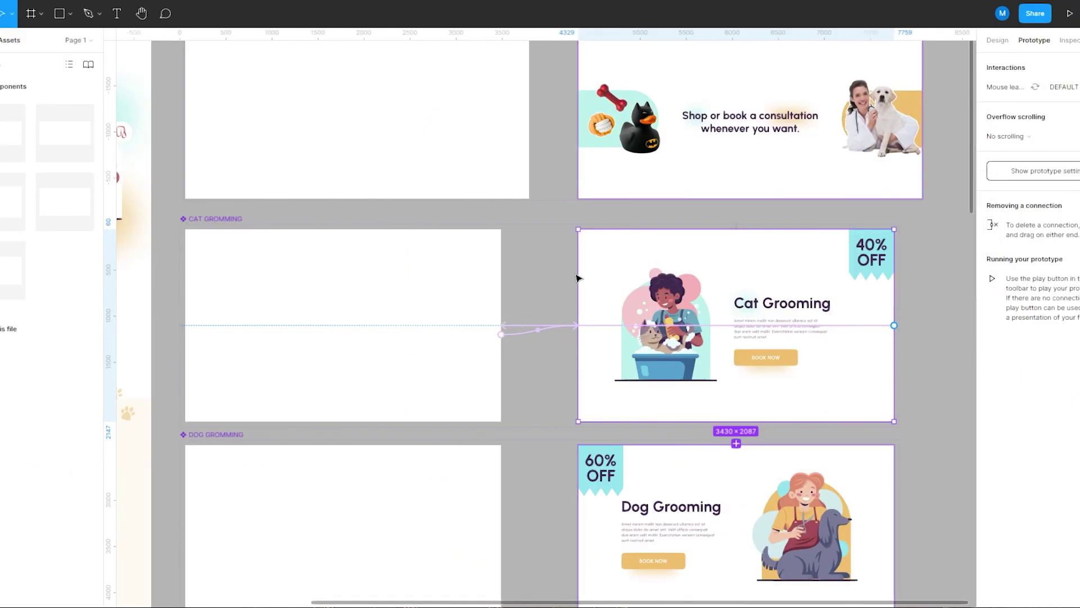
left_click(555, 209)
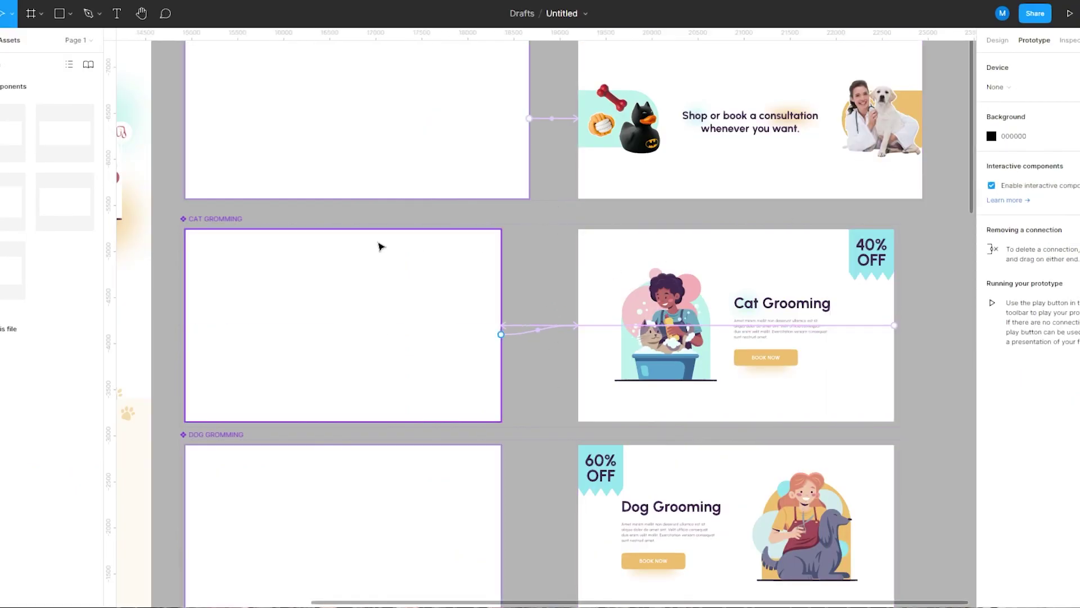
Place a CAT GROMMING instance in the DESKTOP PROTOTYPE frame directly below the store section, at X 0, Y 6498
left_click(208, 218)
left_click(659, 247, "alt")
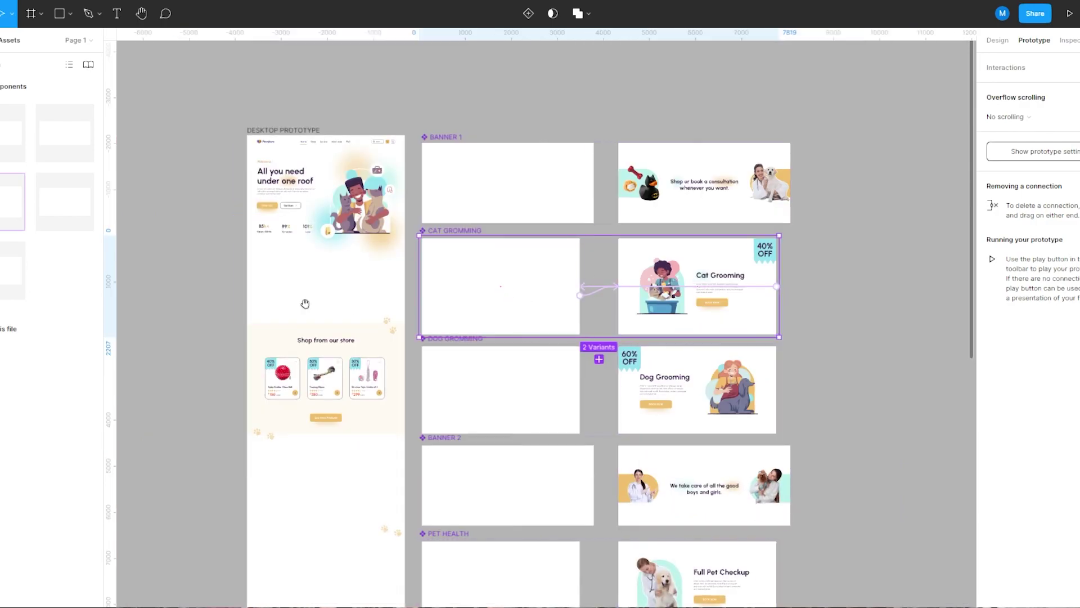
left_click_drag(303, 304, 377, 305)
left_click(381, 385)
left_click_drag(425, 488, 443, 304)
scroll(443, 305, "down", 1)
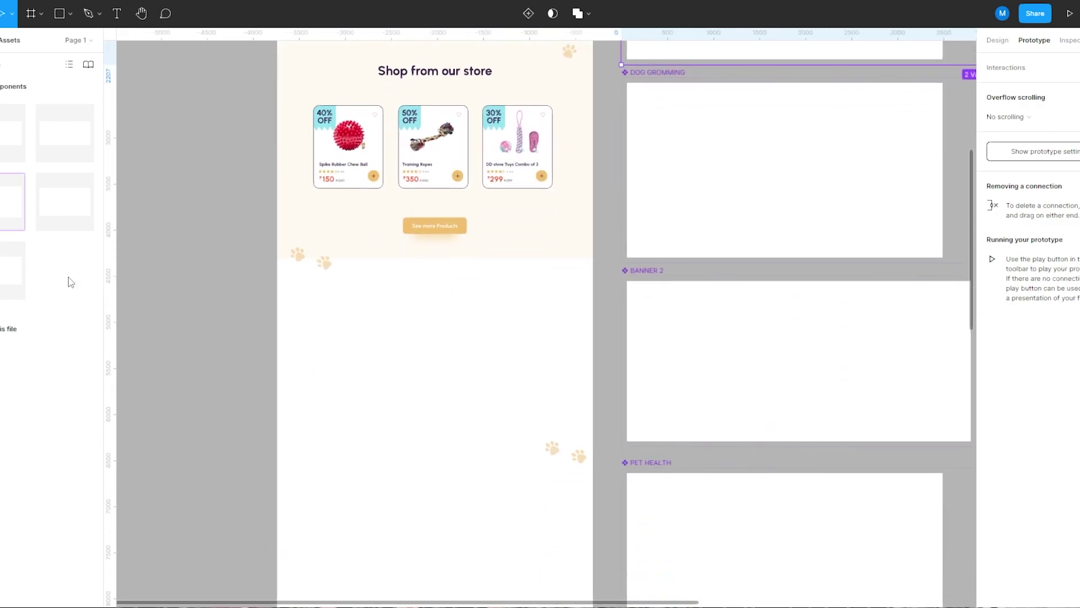
left_click_drag(3, 215, 460, 357)
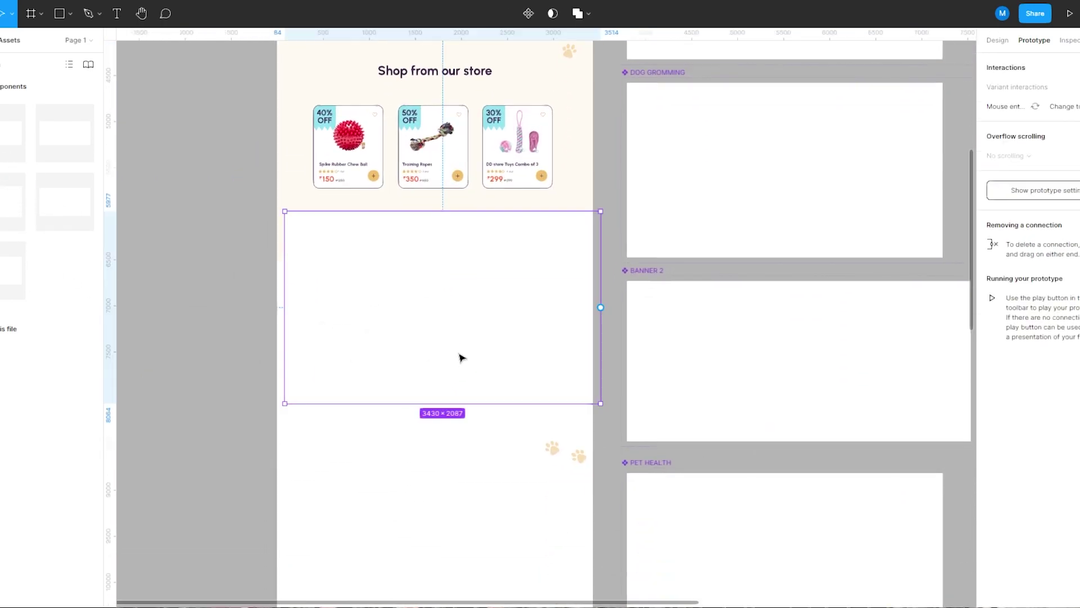
left_click(1007, 45)
left_click_drag(394, 298, 389, 345)
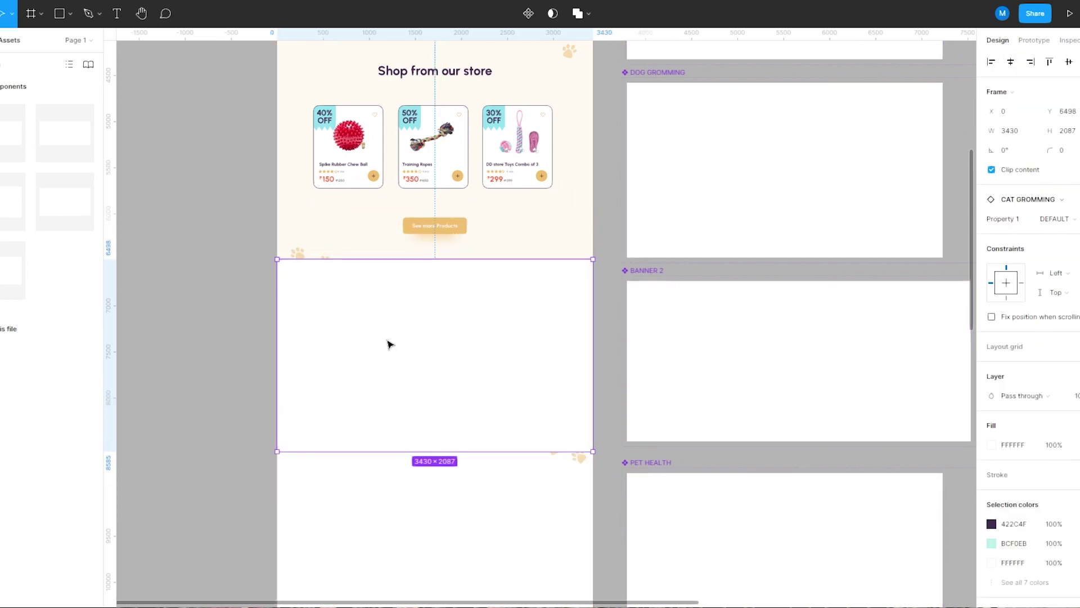
Send the placed cat grooming instance behind the paw prints and set its variant to MOUSEENTER
left_click(225, 349)
left_click_drag(482, 107, 481, 548)
scroll(403, 331, "down", 8)
key("ctrl+z")
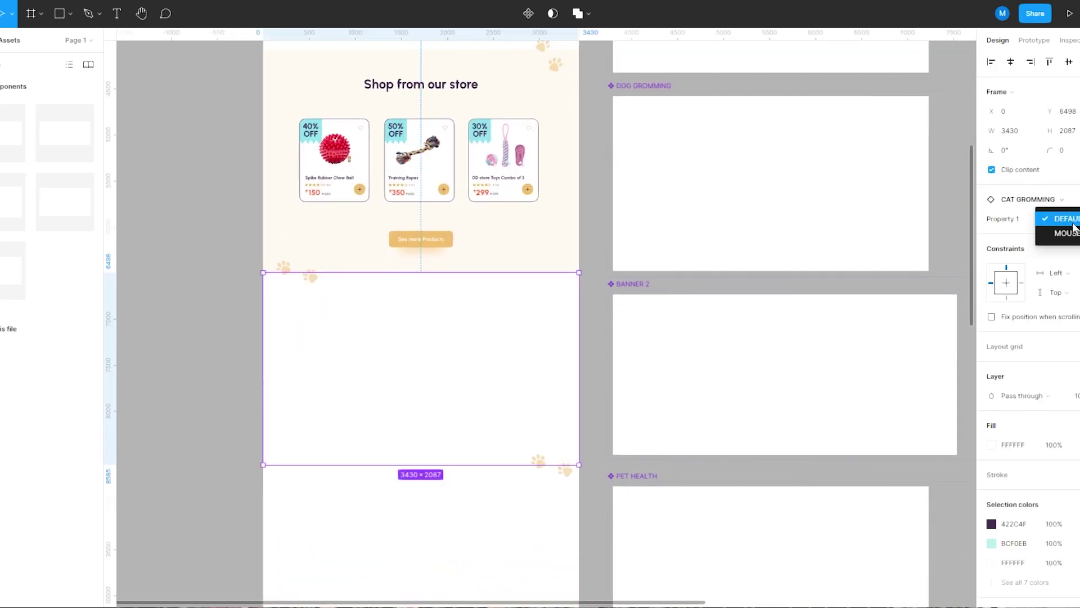
scroll(541, 150, "up", 5)
Play the DESKTOP PROTOTYPE frame again and examine the animated consultation banner and cat grooming section
left_click(329, 131)
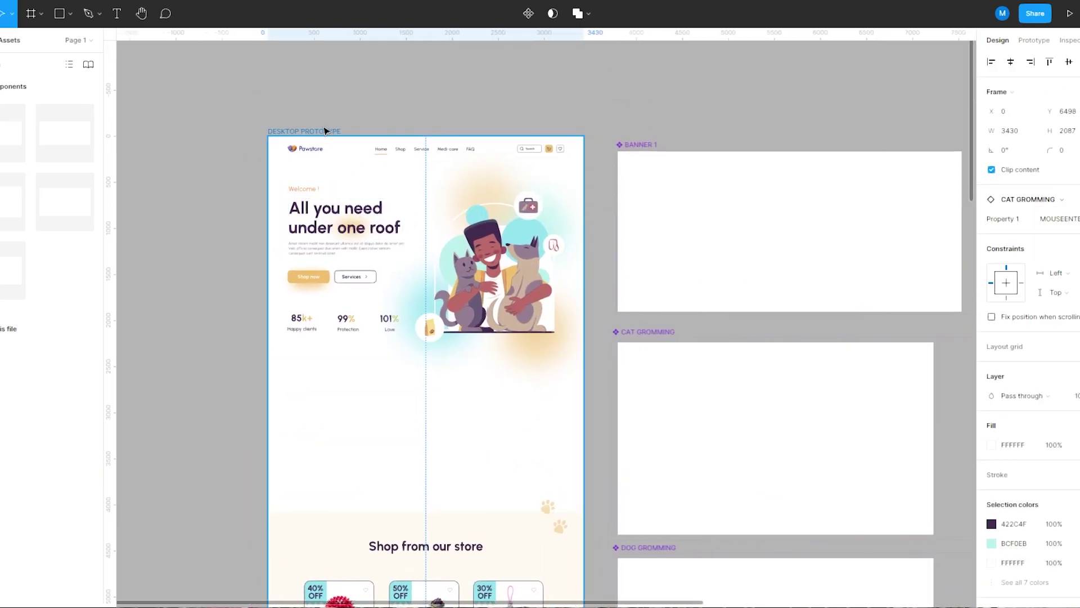
left_click(1069, 13)
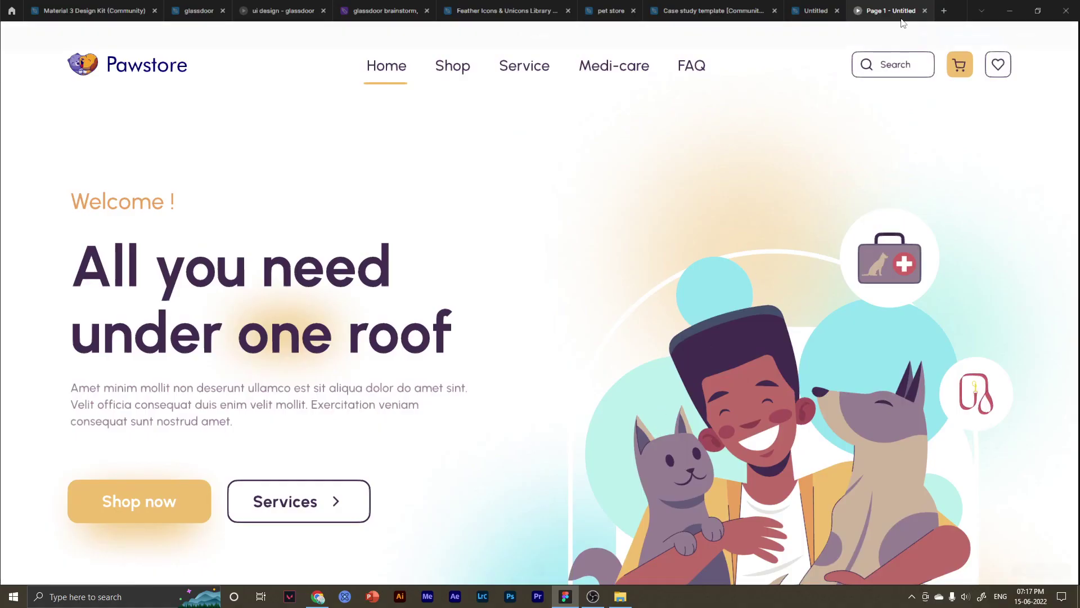
scroll(555, 367, "down", 12)
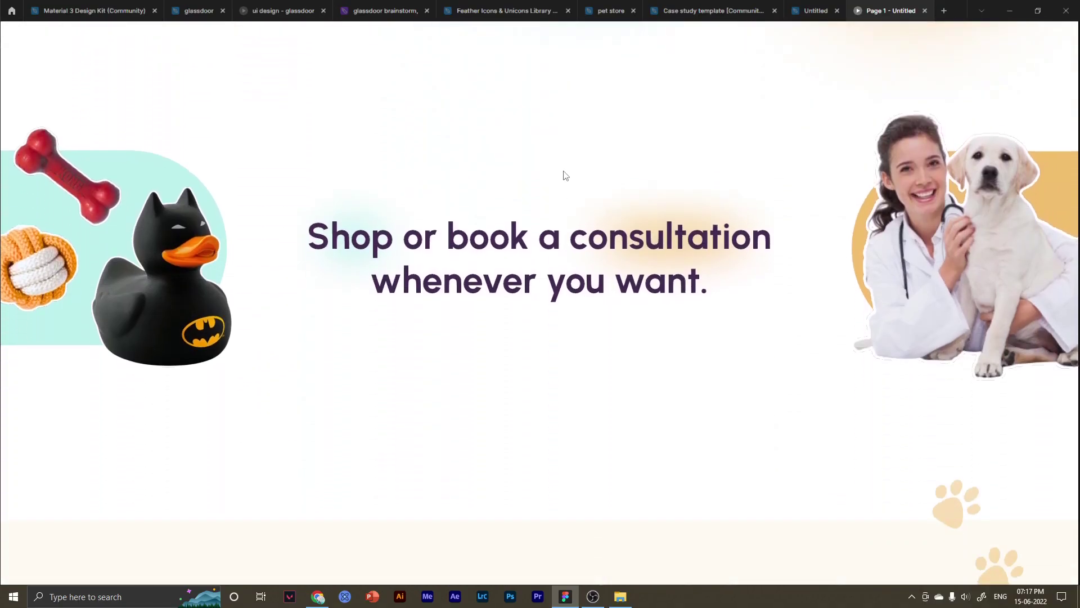
scroll(565, 176, "down", 15)
scroll(518, 192, "down", 10)
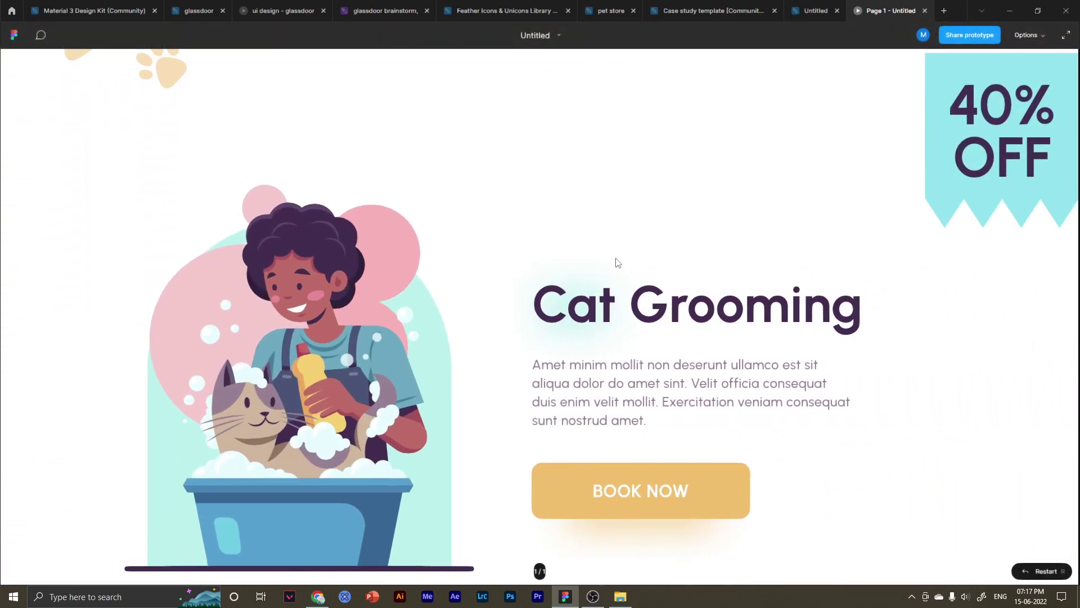
Return from the preview to the design file and connect DOG GROMMING's DEFAULT variant to MOUSEENTER, triggered on Mouse enter
left_click(1063, 38)
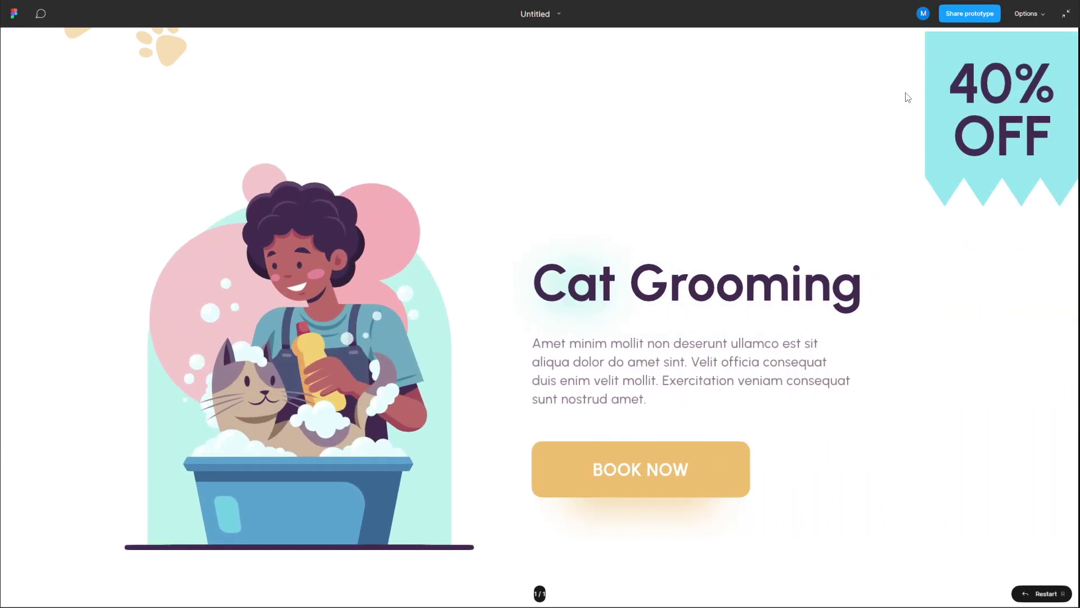
key("ctrl+backslash")
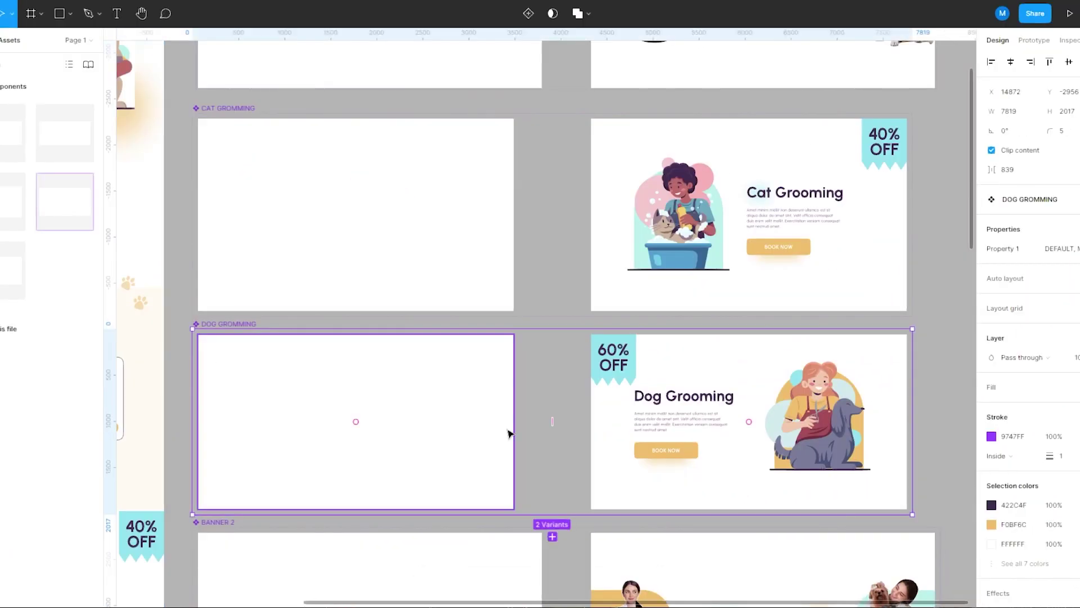
left_click(1034, 41)
scroll(545, 385, "down", 1)
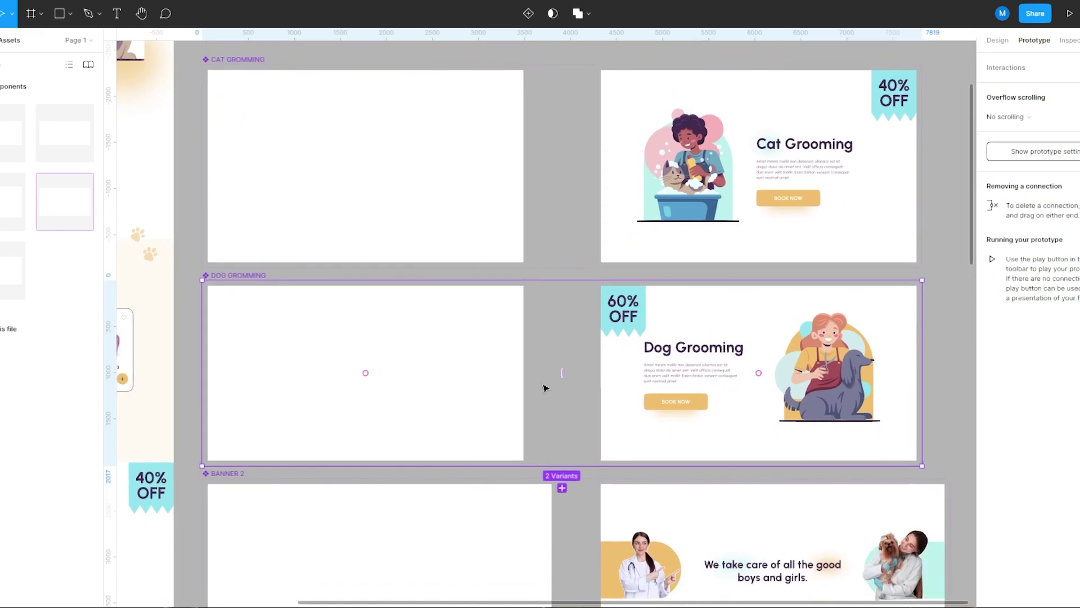
left_click(495, 381)
left_click_drag(523, 373, 624, 376)
left_click(871, 116)
left_click(877, 198)
left_click(626, 383)
Add a return interaction on DOG GROMMING's MOUSEENTER variant, changing it to DEFAULT on Mouse leave
left_click_drag(917, 373, 483, 423)
left_click(870, 116)
left_click(877, 215)
left_click(577, 403)
Connect BANNER 2's DEFAULT variant to its MOUSEENTER variant, triggered on Mouse enter
scroll(577, 403, "down", 4)
left_click(287, 299)
left_click_drag(531, 317, 602, 318)
left_click(871, 116)
left_click(878, 198)
left_click(872, 418)
Connect PET HEALTH's DEFAULT variant to its MOUSEENTER variant with Smart animate, triggered on Mouse enter
left_click_drag(607, 458, 636, 317)
left_click(495, 373)
left_click_drag(531, 376, 633, 374)
left_click(875, 116)
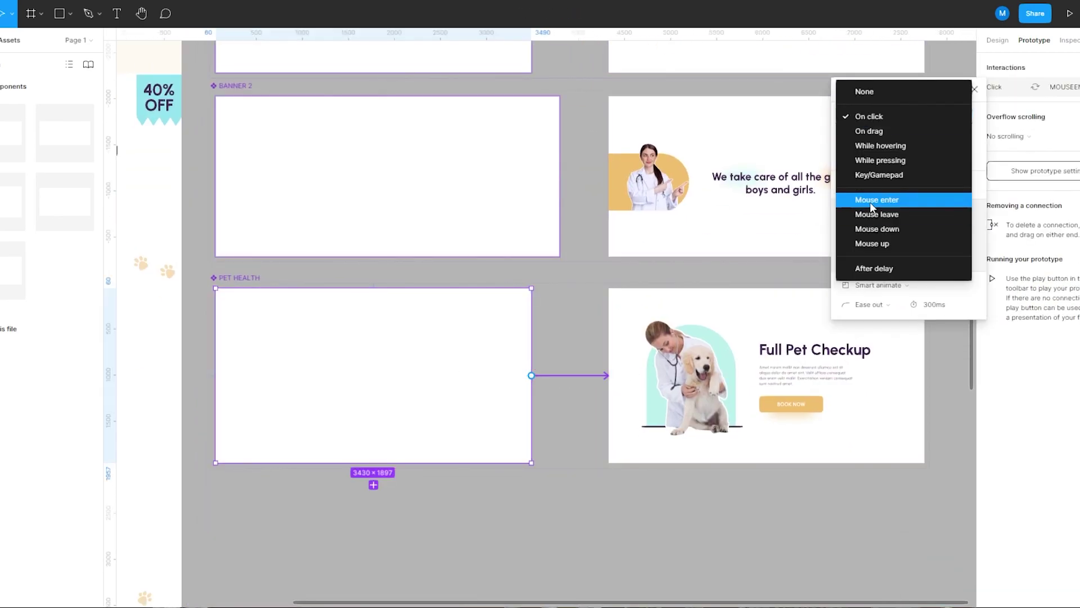
left_click(877, 200)
Add a return interaction on PET HEALTH's MOUSEENTER variant, changing it to DEFAULT on Mouse leave
left_click(889, 371)
left_click_drag(925, 375, 495, 378)
left_click(876, 117)
left_click(876, 215)
left_click(702, 508)
Try to place a DOG GROMMING instance below the cat grooming section of the DESKTOP PROTOTYPE frame
left_click_drag(237, 487, 692, 508)
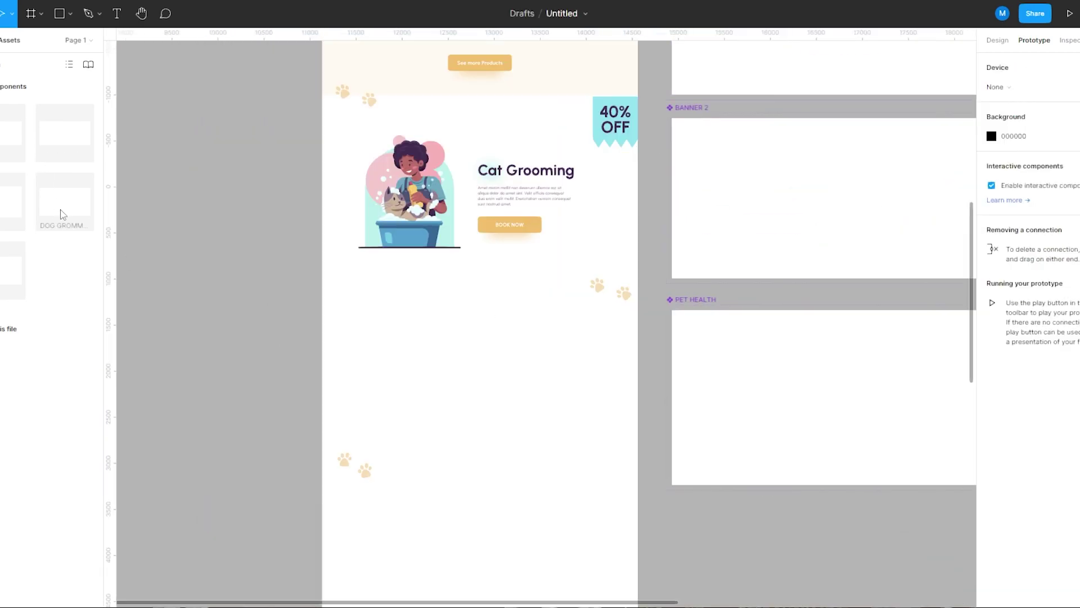
left_click_drag(62, 213, 529, 354)
left_click(998, 40)
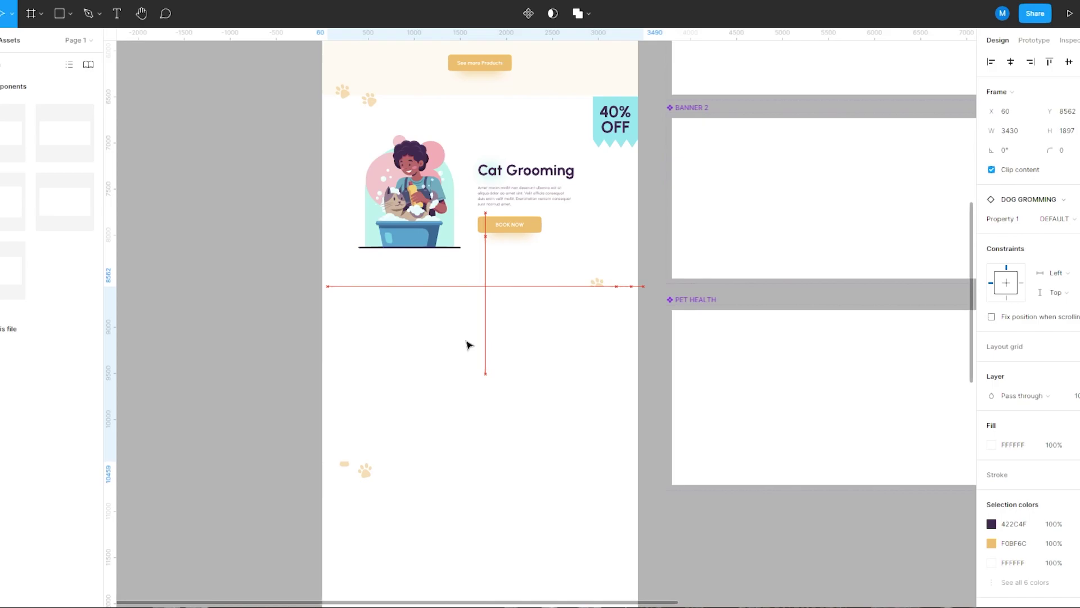
key("ctrl+z")
key("ctrl+z")
Fill the DOG GROMMING DEFAULT variant with the cream background color sampled from the store section
scroll(321, 410, "up", 4)
scroll(321, 410, "right", 4)
left_click(585, 227)
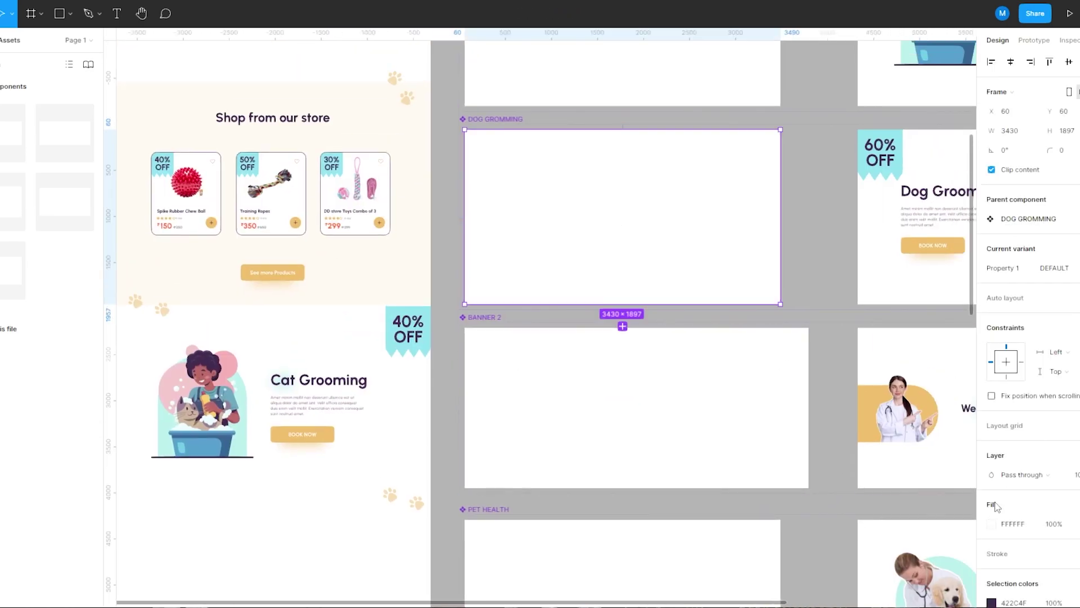
left_click(991, 524)
left_click(848, 472)
left_click(322, 288)
Give the DOG GROMMING MOUSEENTER variant the store section's cream fill, FFFAF2
scroll(563, 225, "right", 2)
left_click(852, 165)
left_click(991, 524)
left_click(848, 471)
left_click(329, 229)
Place a DOG GROMMING instance in the DESKTOP PROTOTYPE frame directly below the cat grooming section, at X 0, Y 8585
scroll(303, 242, "down", 3)
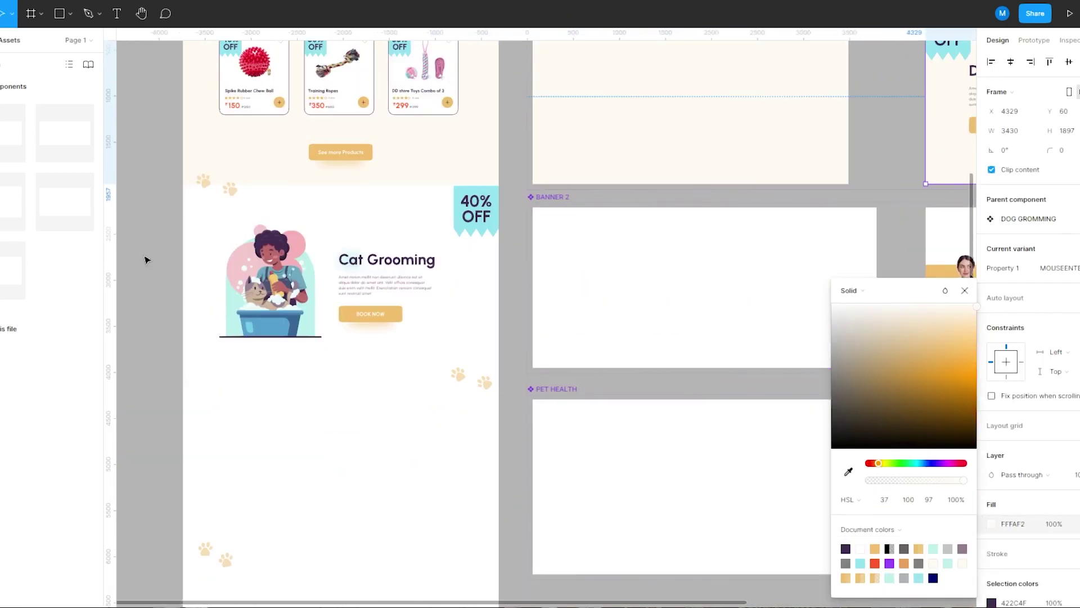
left_click_drag(65, 202, 301, 438)
scroll(382, 470, "down", 3)
scroll(382, 470, "left", 2)
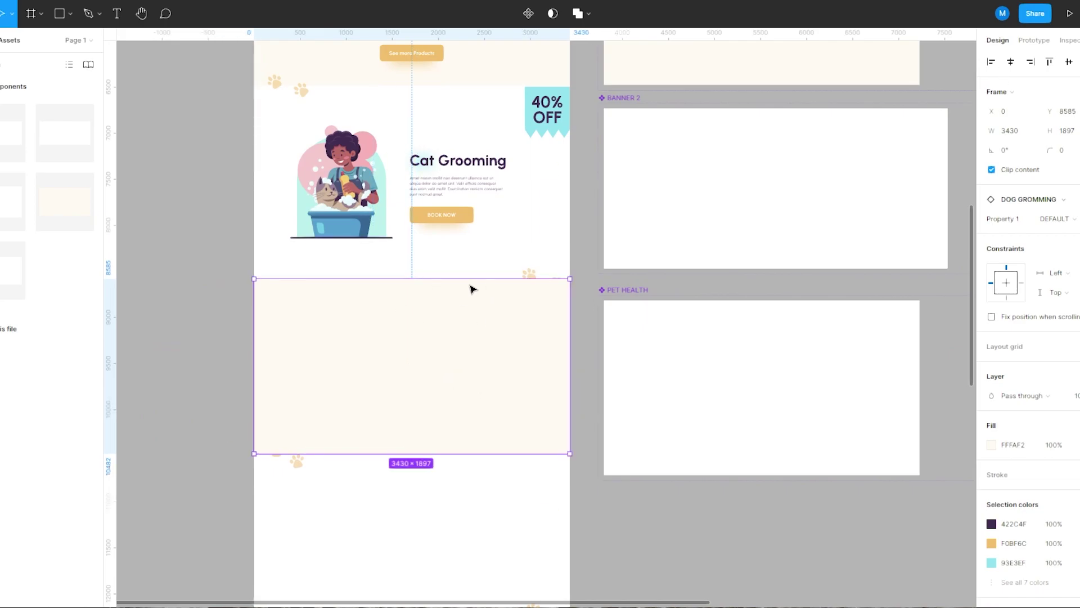
Send the placed dog grooming instance behind the paw prints and set its variant to MOUSEENTER
scroll(442, 271, "up", 3)
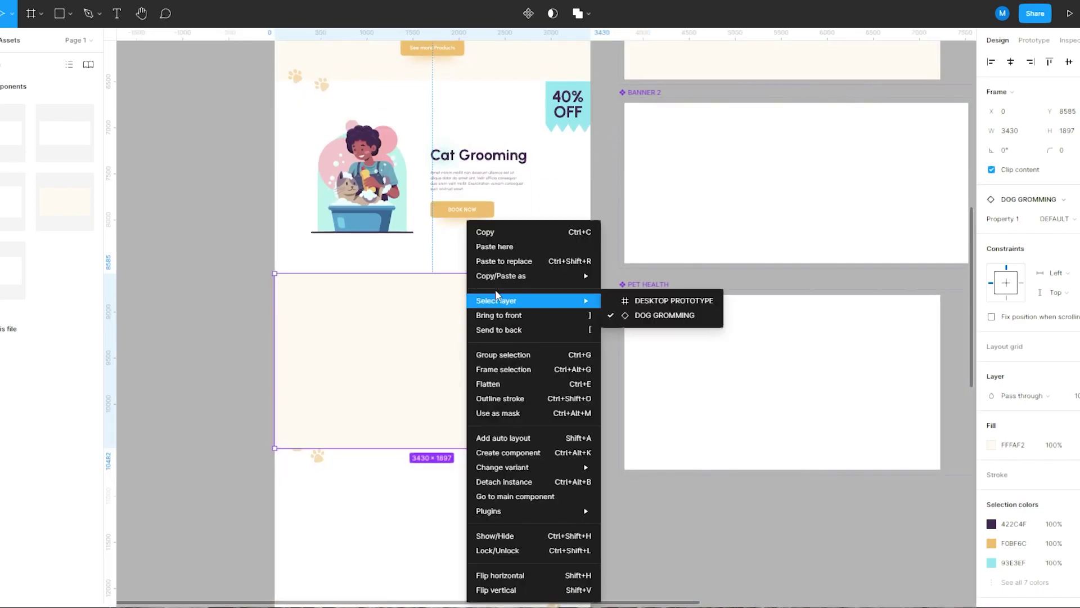
left_click(229, 381)
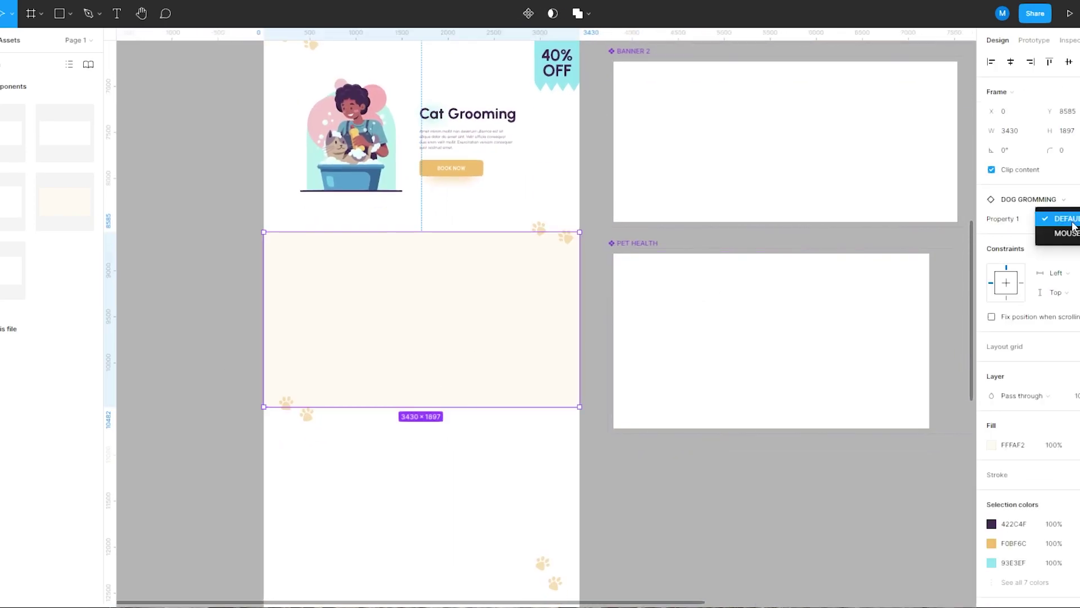
left_click(1037, 225)
key("Escape")
Place a BANNER 2 instance centered directly below the dog grooming section, at X -153, Y 10482
left_click_drag(423, 478, 424, 479)
left_click_drag(424, 479, 447, 336)
left_click_drag(448, 336, 465, 351)
key("alt+shift+Up")
key("alt+shift+Up")
key("alt+shift+Up")
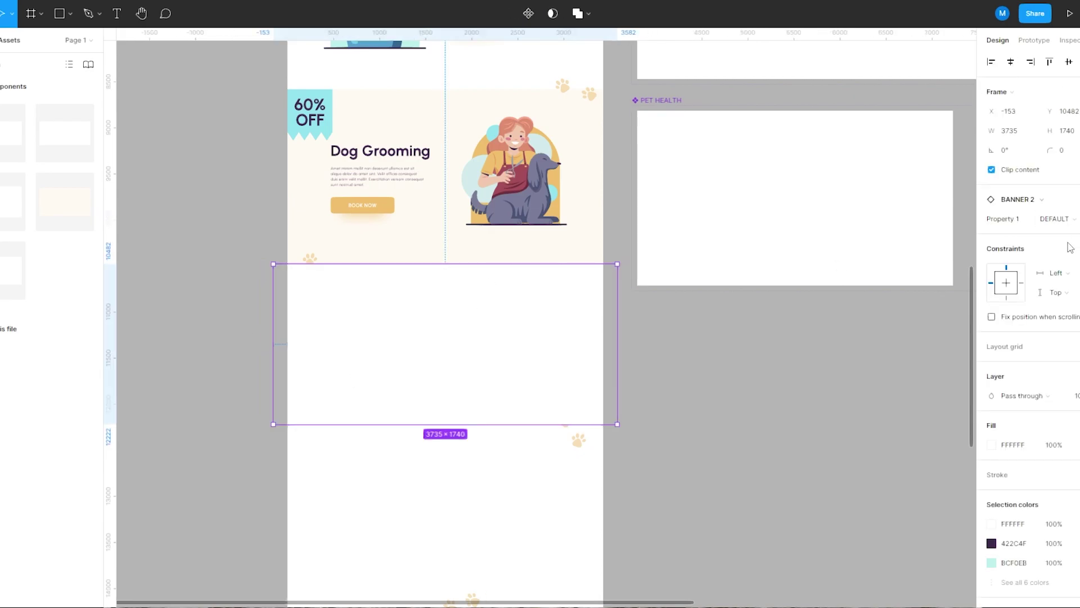
left_click(203, 244)
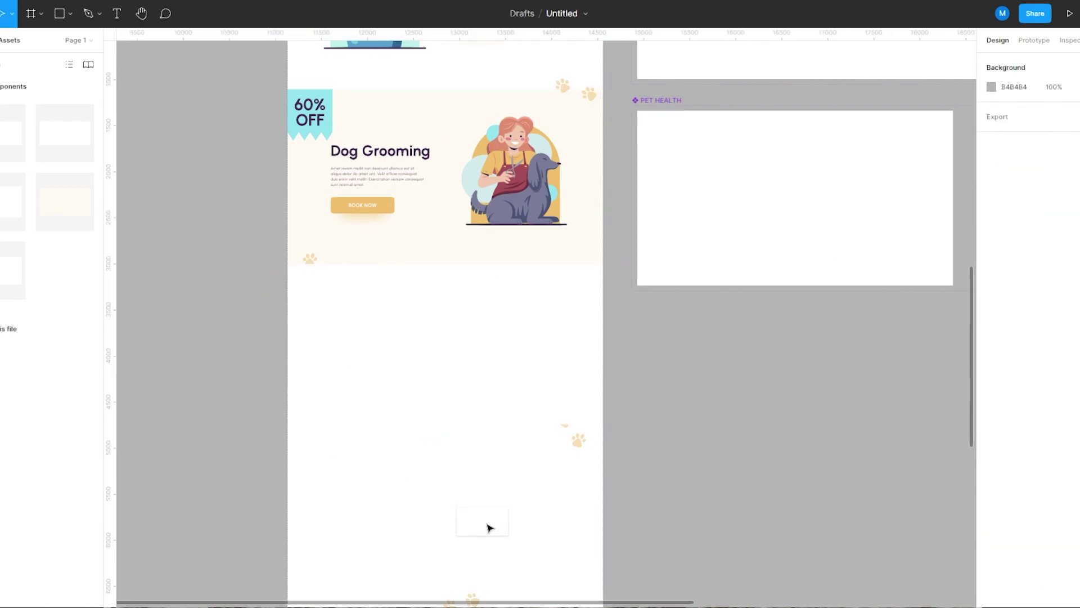
Place a PET HEALTH instance below the second banner and send the banner instance behind the paw prints
left_click_drag(490, 528, 473, 522)
right_click(398, 360)
left_click(441, 330)
scroll(439, 388, "down", 2)
left_click_drag(515, 394, 492, 392)
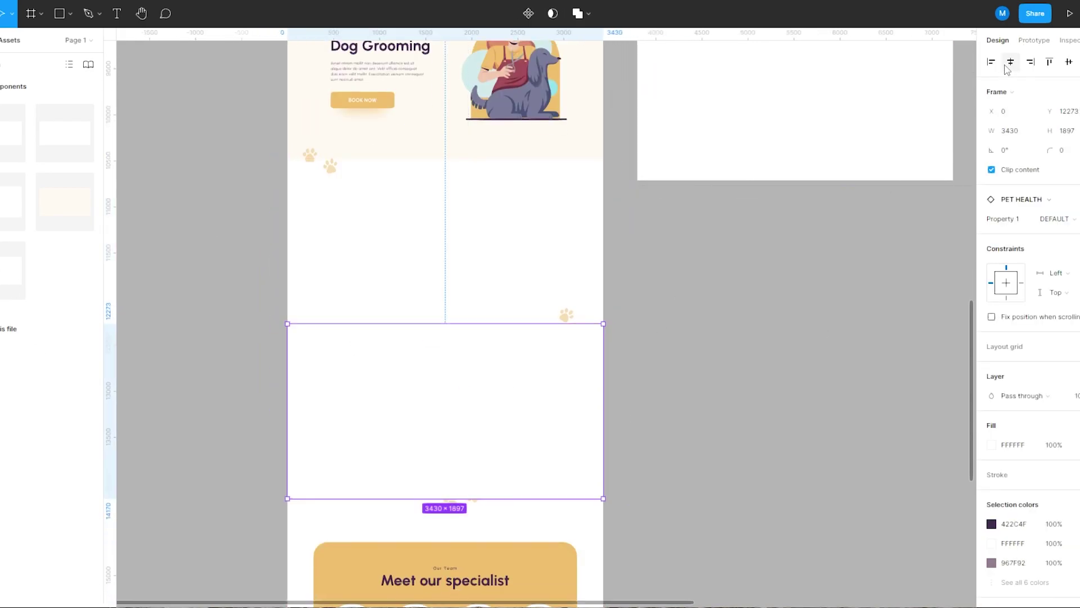
Nudge the PET HEALTH instance to X 0, Y 12222, directly below the banner, and set its variant to MOUSEENTER
key("shift+Up")
key("shift+Up")
key("shift+Up")
key("shift+Up")
key("shift+Up")
key("Up")
key("Up")
key("Up")
key("Up")
key("Up")
key("Up")
key("Left")
key("shift+Down")
key("shift+Down")
key("shift+Down")
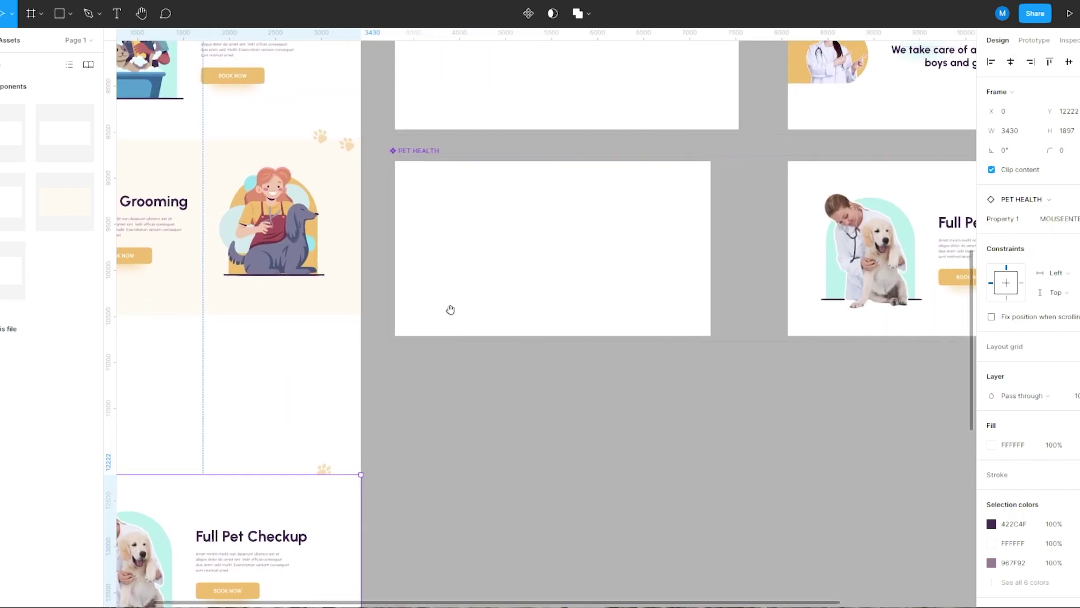
Fill the PET HEALTH variants with the cream color FFFAF2 sampled from the dog grooming section
left_click(451, 309)
left_click(991, 524)
left_click(848, 471)
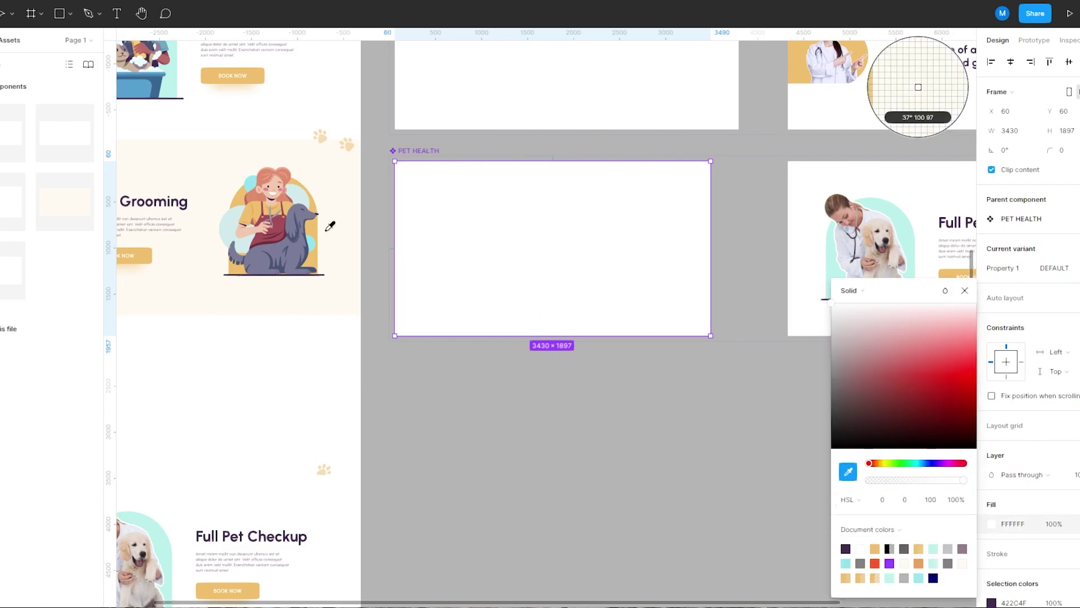
left_click(330, 226)
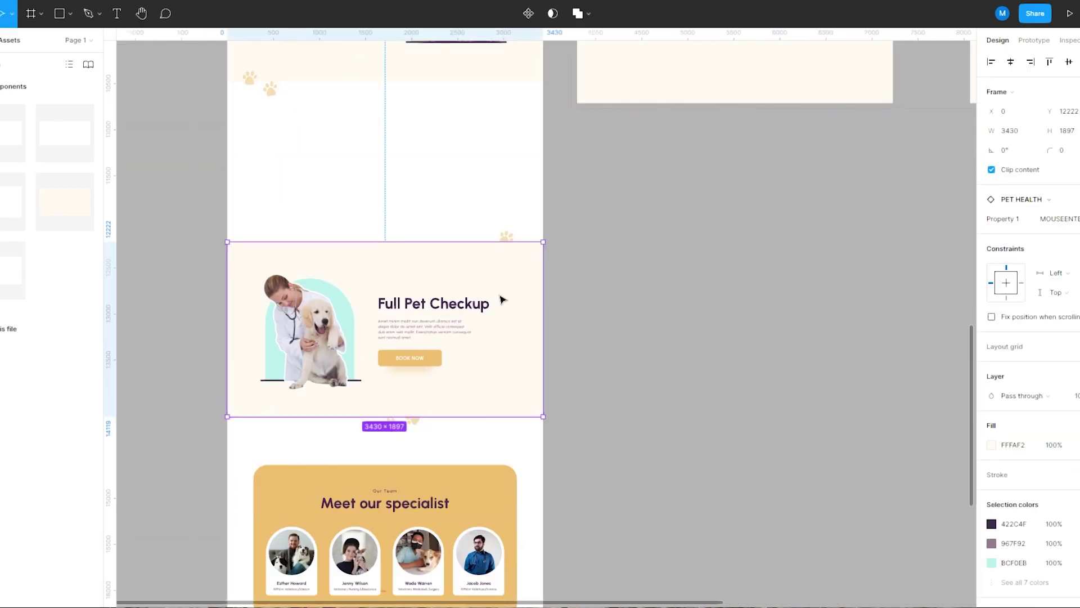
Move all five component sets together farther from the DESKTOP PROTOTYPE frame, aligning their top edge with the frame's top
left_click(634, 306)
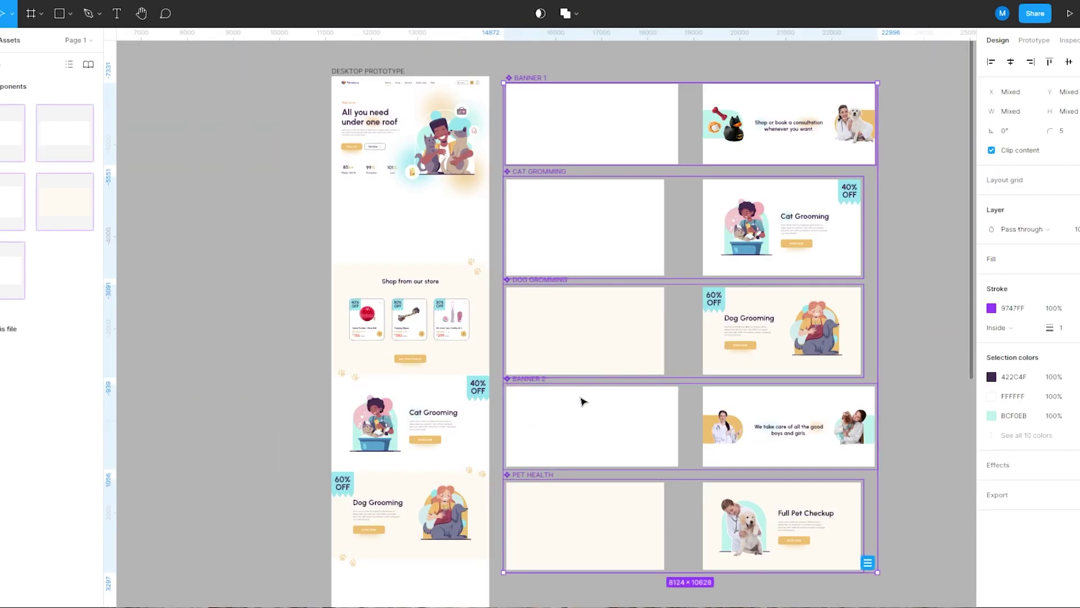
left_click_drag(583, 401, 654, 393)
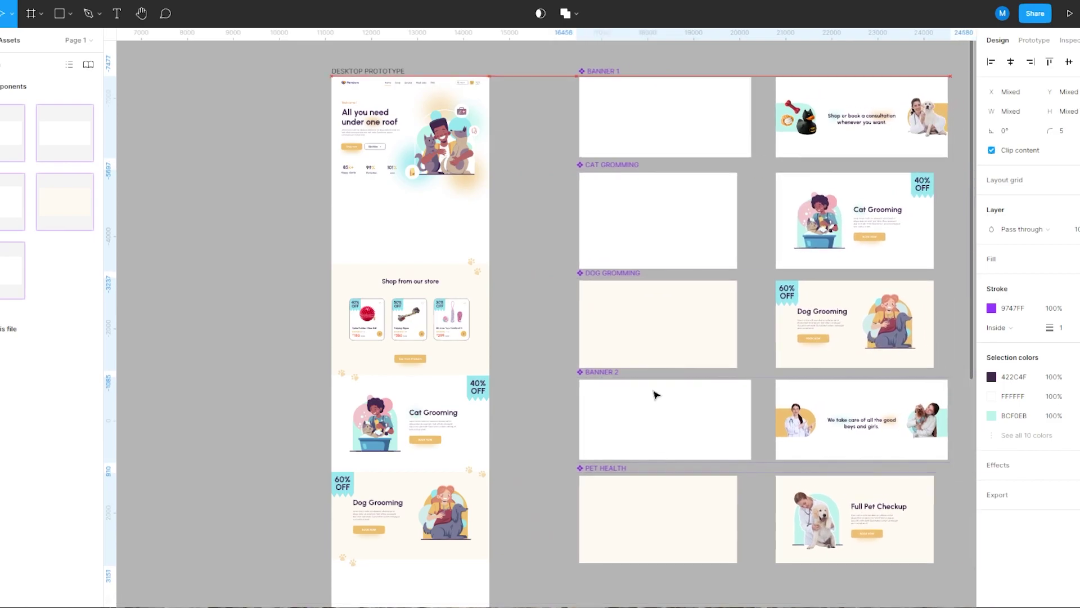